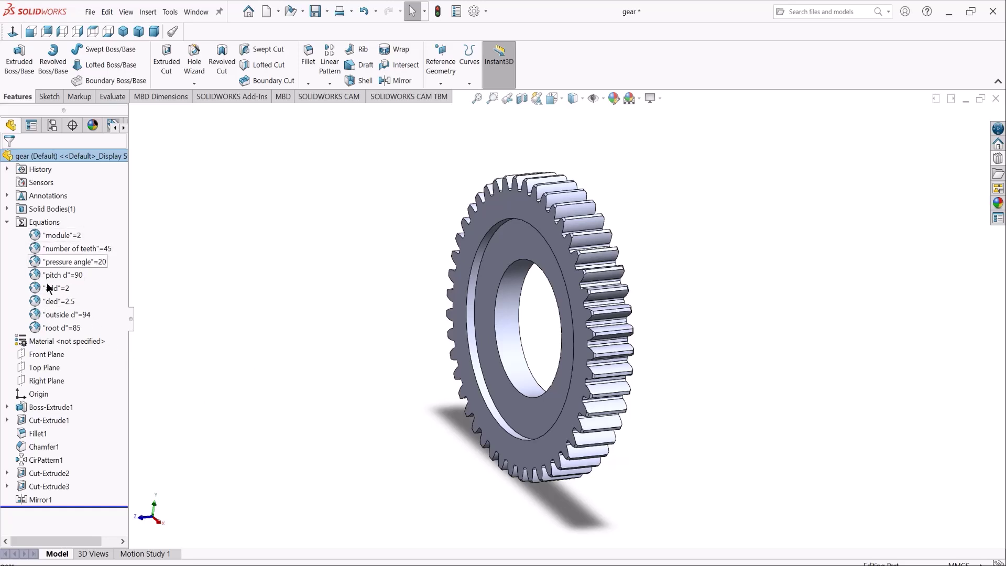
middle_click_drag(314, 367, 367, 231)
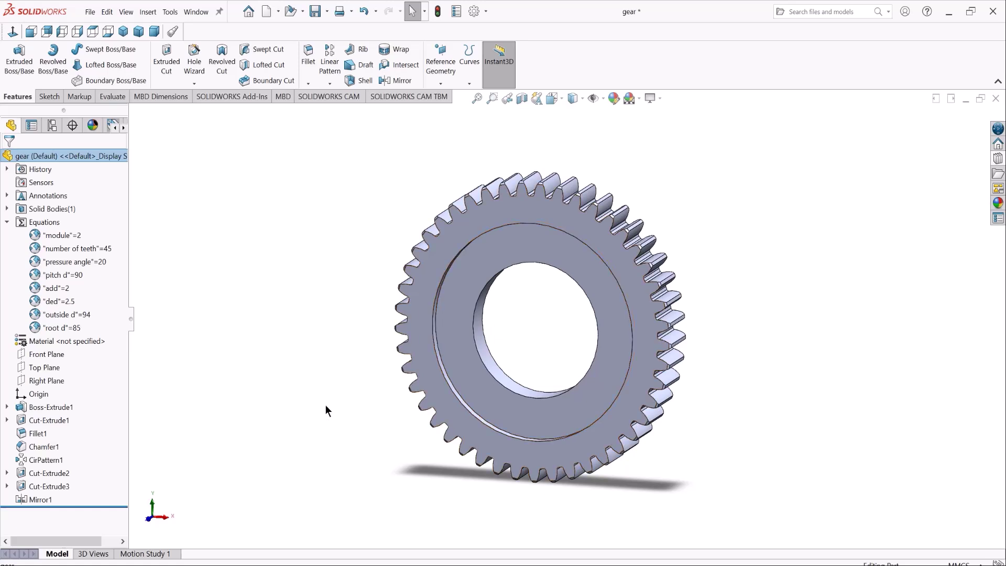
middle_click_drag(575, 342, 577, 384)
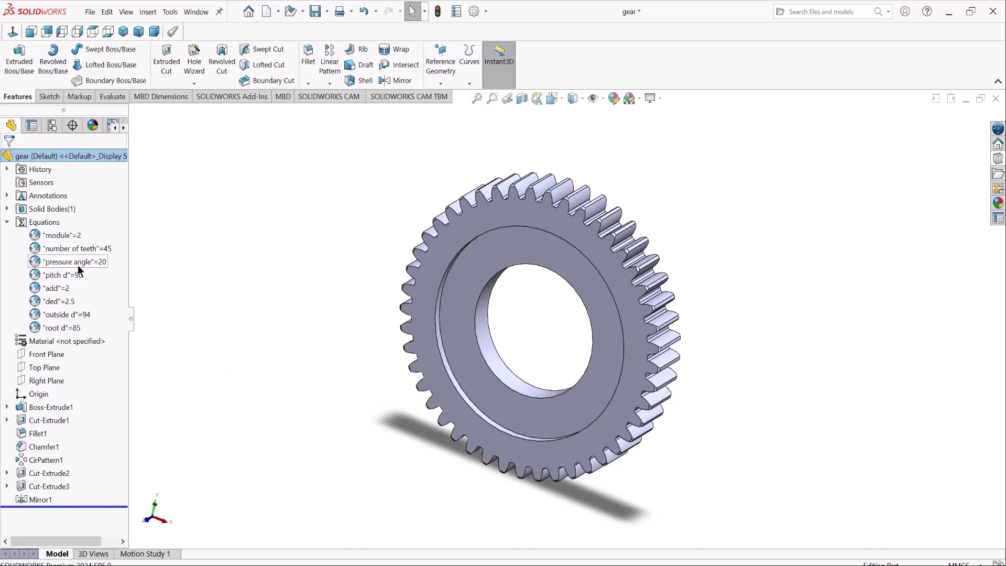
middle_click_drag(496, 341, 448, 385)
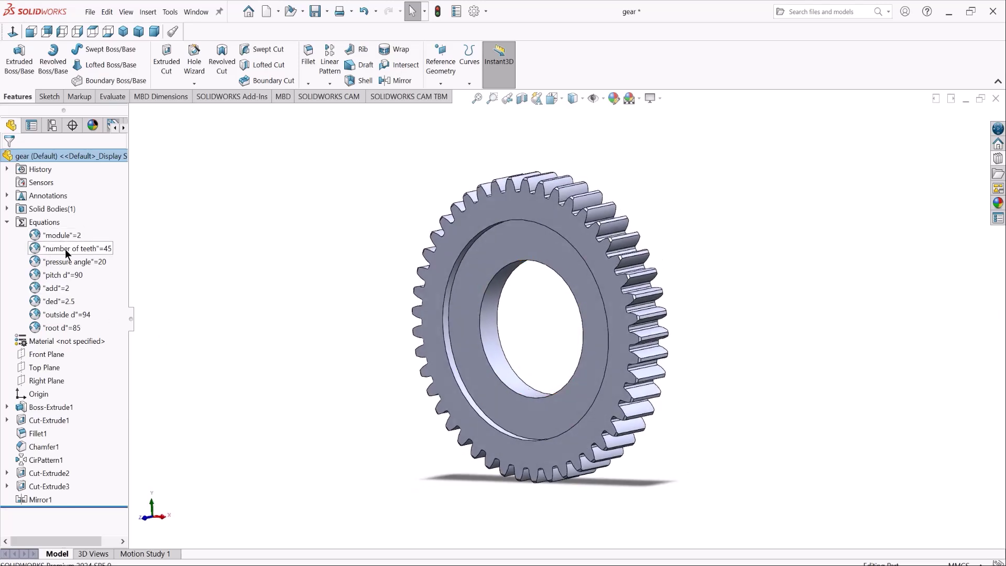
Step: Set the "number of teeth" global variable to 20 in the part's equations and apply the change to the gear
right_click(83, 254)
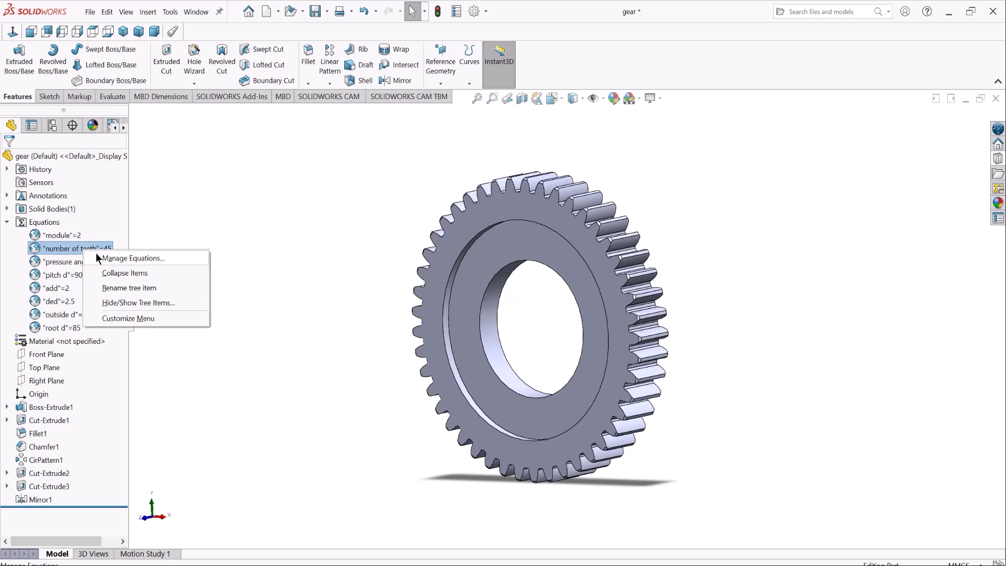
left_click(115, 254)
type("= 2")
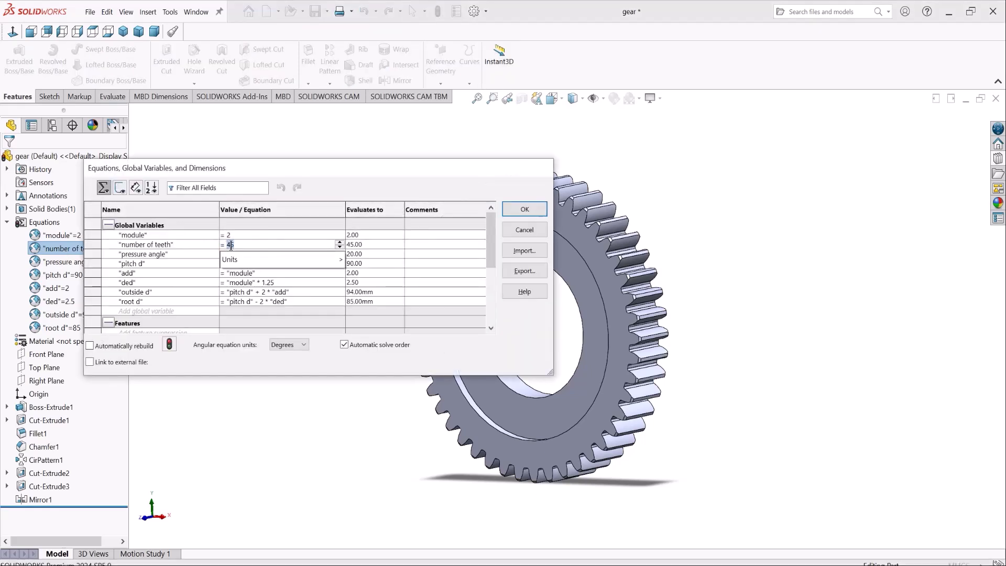
type("5")
left_click(522, 213)
left_click_drag(452, 167, 388, 129)
left_click(452, 169)
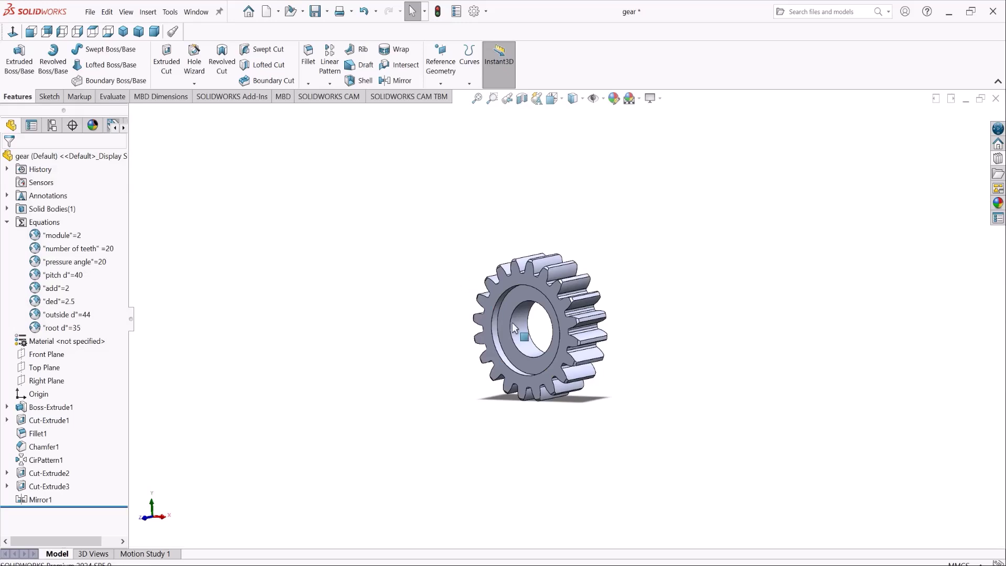
scroll(540, 324, "down", 2)
middle_click_drag(540, 324, 441, 290)
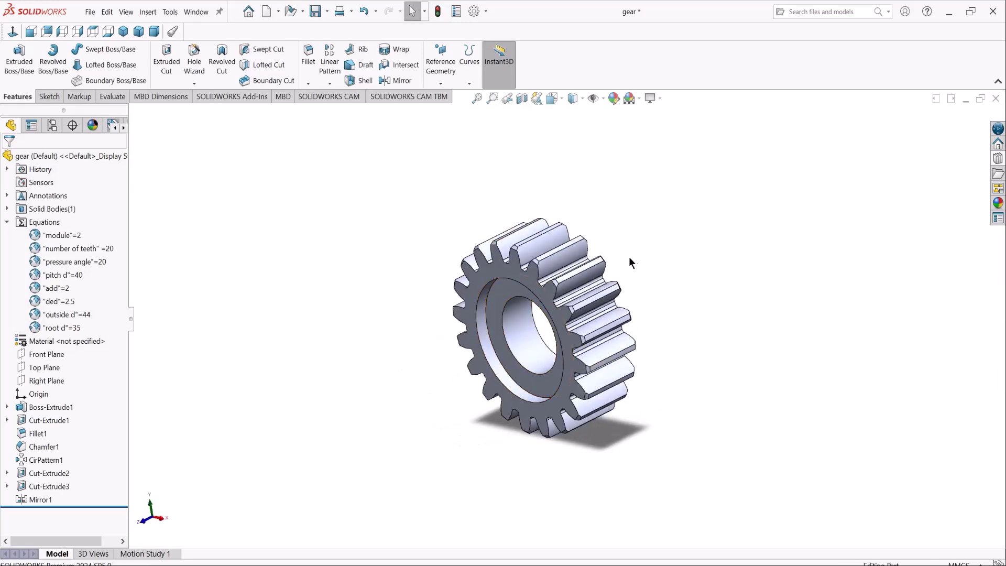
middle_click_drag(632, 273, 648, 334)
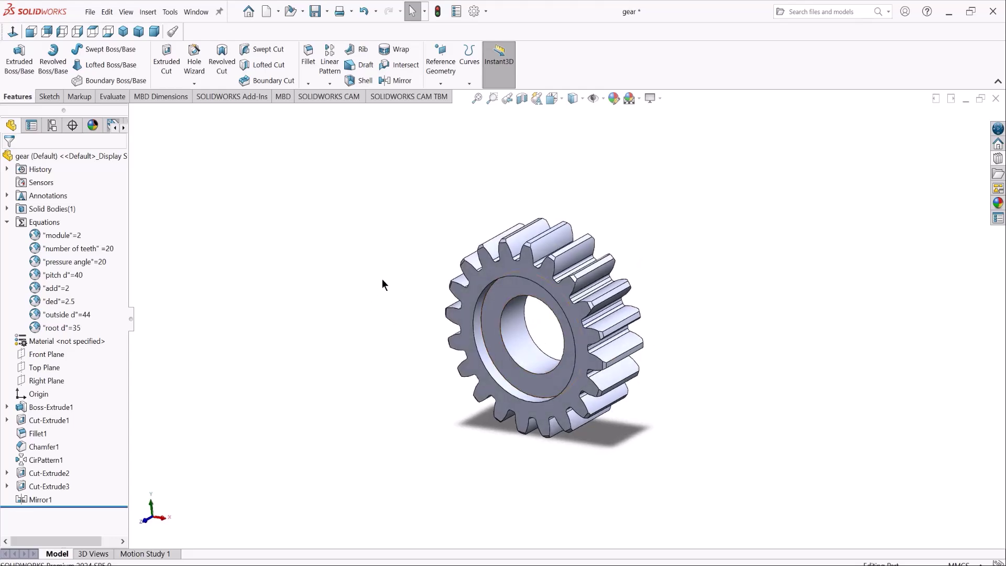
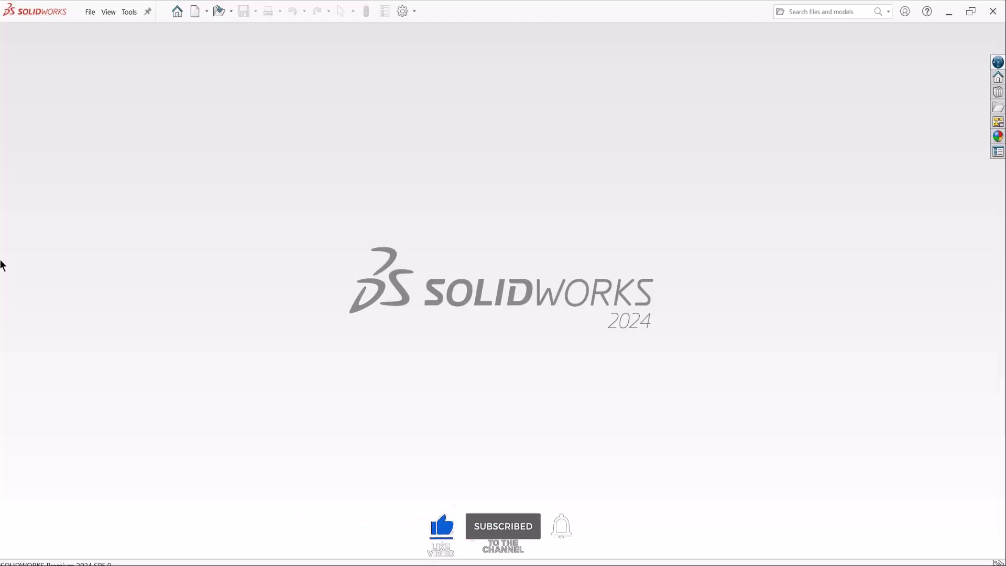
Step: Create a new part and open its Equations, Global Variables, and Dimensions dialog
key("ctrl+n")
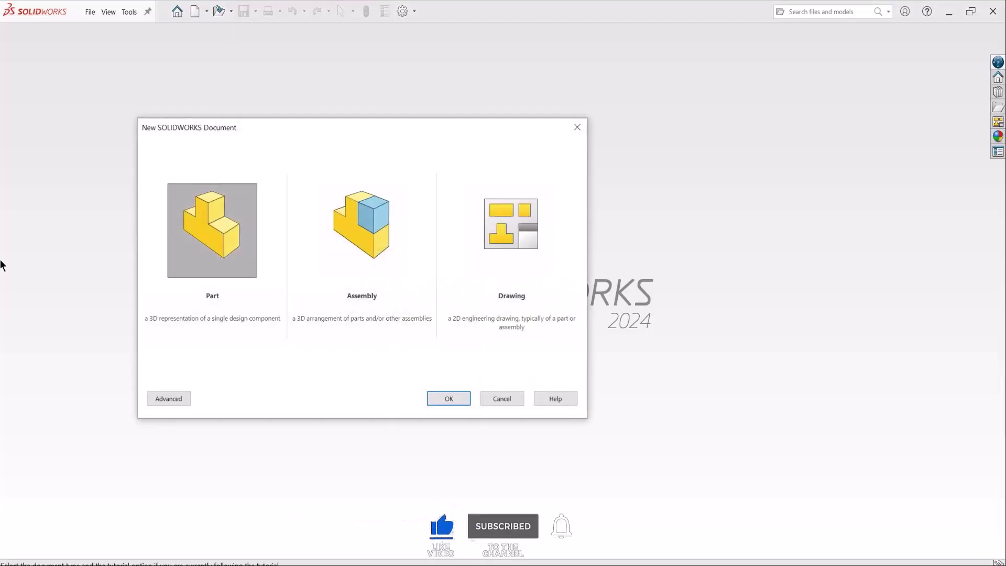
key("Return")
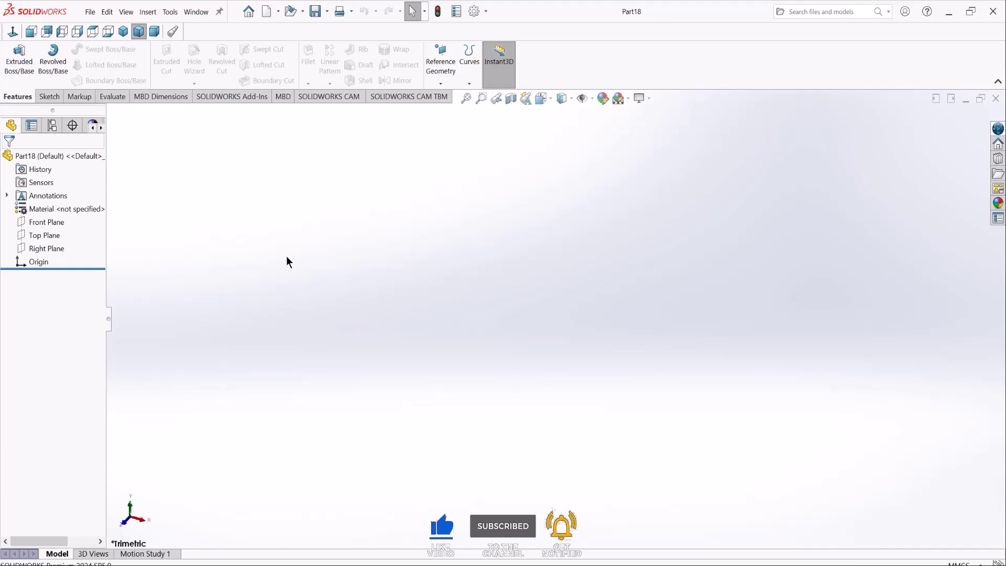
right_click(74, 156)
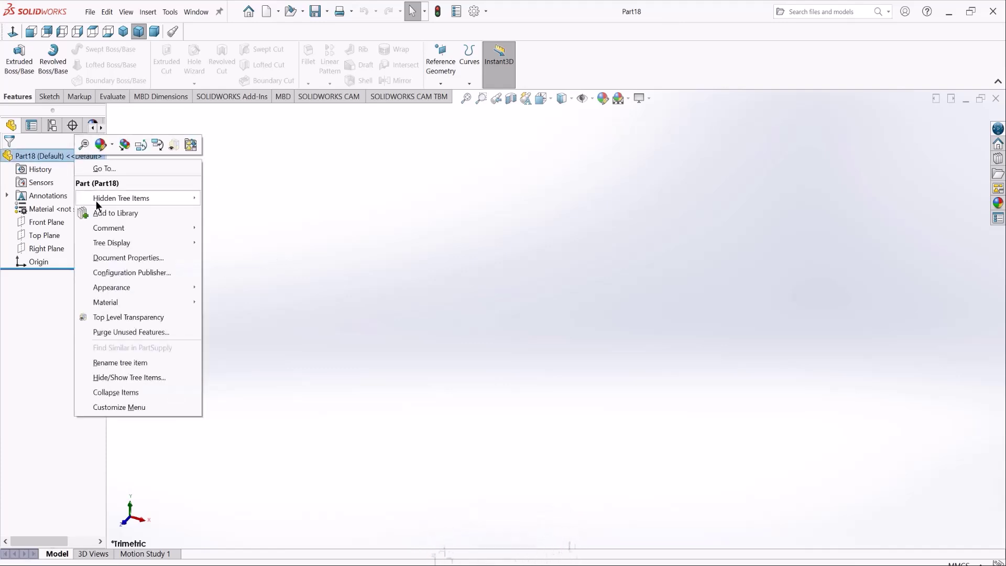
mouse_move(109, 200)
mouse_move(223, 273)
left_click(335, 272)
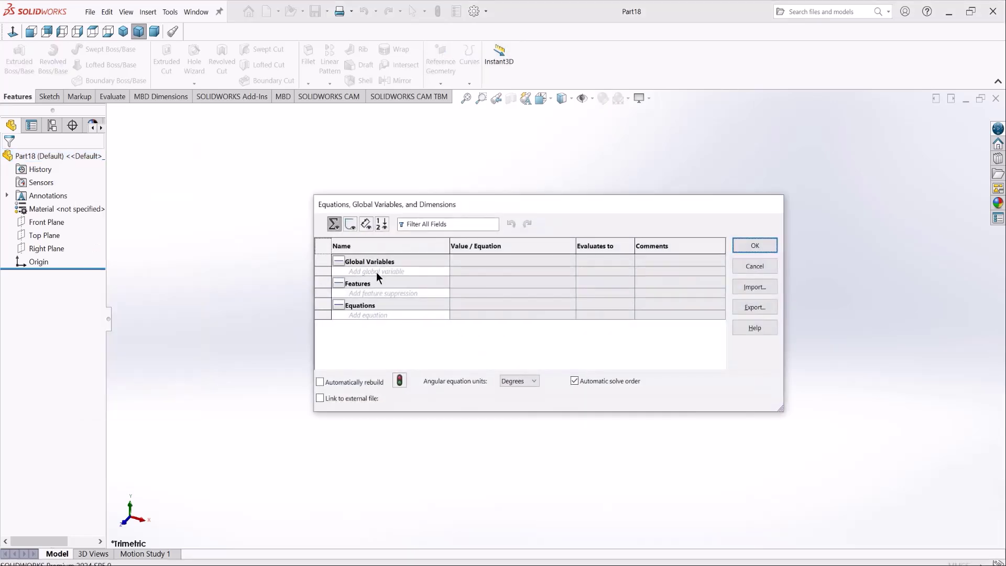
Step: Add a global variable "module" with the value 2mm
left_click(376, 272)
key("Tab")
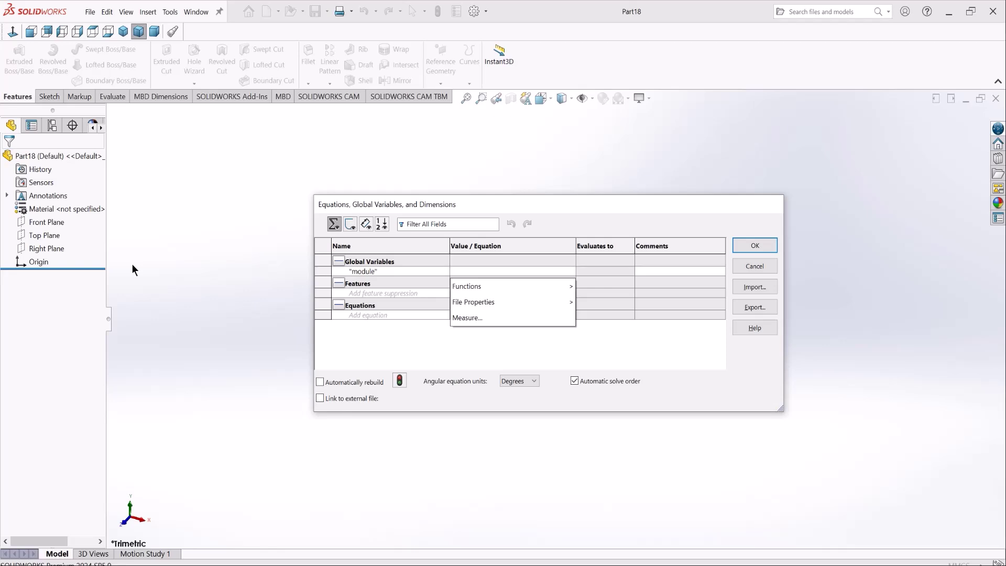
type("2mm")
key("Return")
Step: Add a global variable "number of teeth" with the value 30
type("number of teeth")
key("Tab")
type("30")
key("Return")
Step: Add a global variable "pressure angle" with the value 20
type("pressure angle")
key("Tab")
type("20")
key("Return")
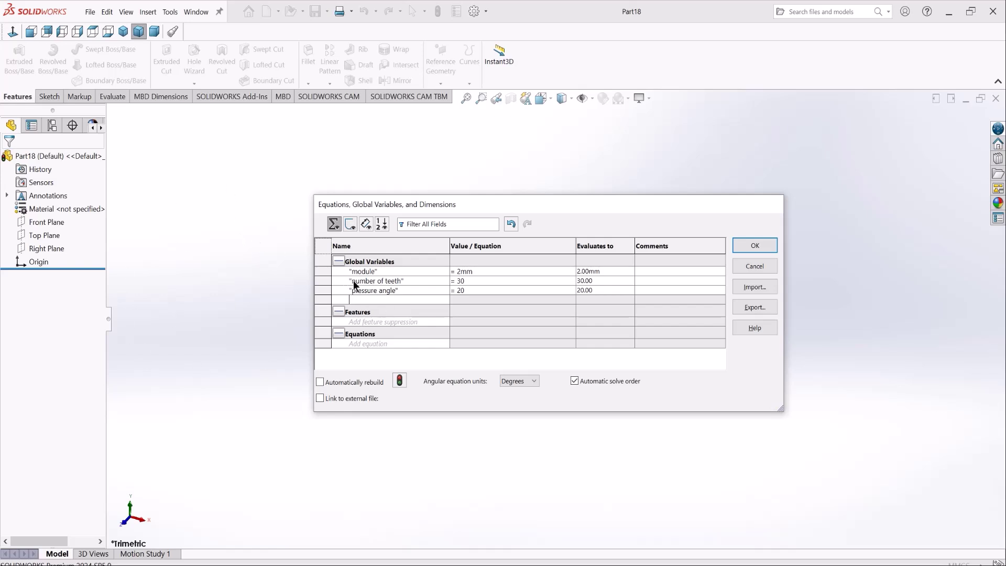
Step: Add a global variable "add" for the addendum, equal to "module"
type("add")
key("Tab")
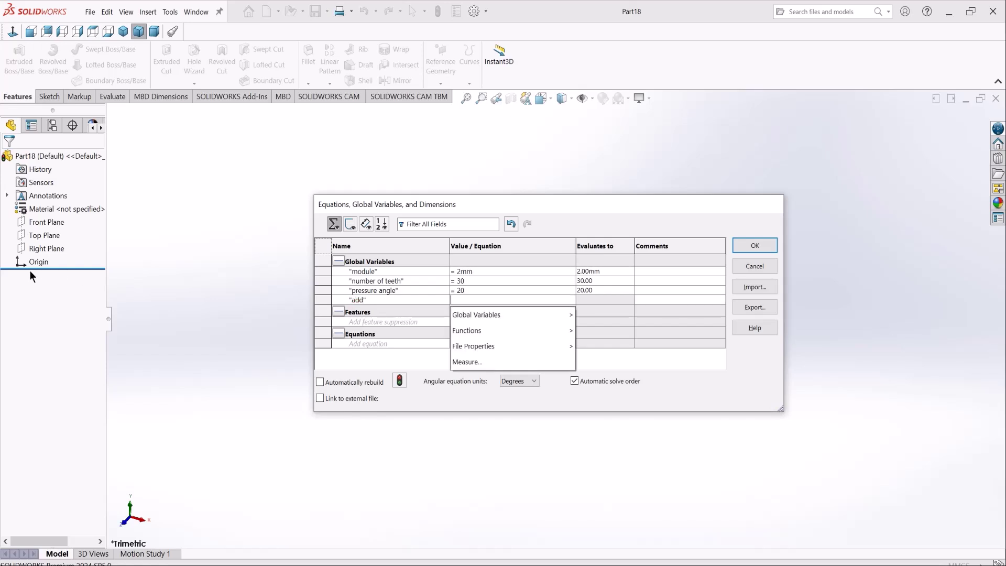
key("Down")
key("Right")
key("Return")
key("Return")
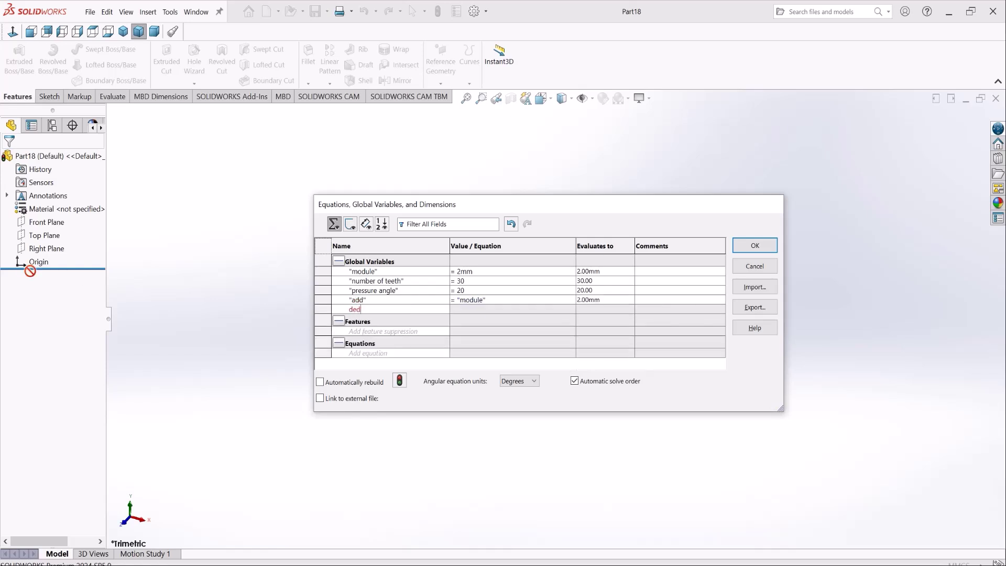
Step: Add a global variable "ded" for the dedendum, equal to "module" * 1.25
key("Tab")
key("Down")
key("Right")
key("Return")
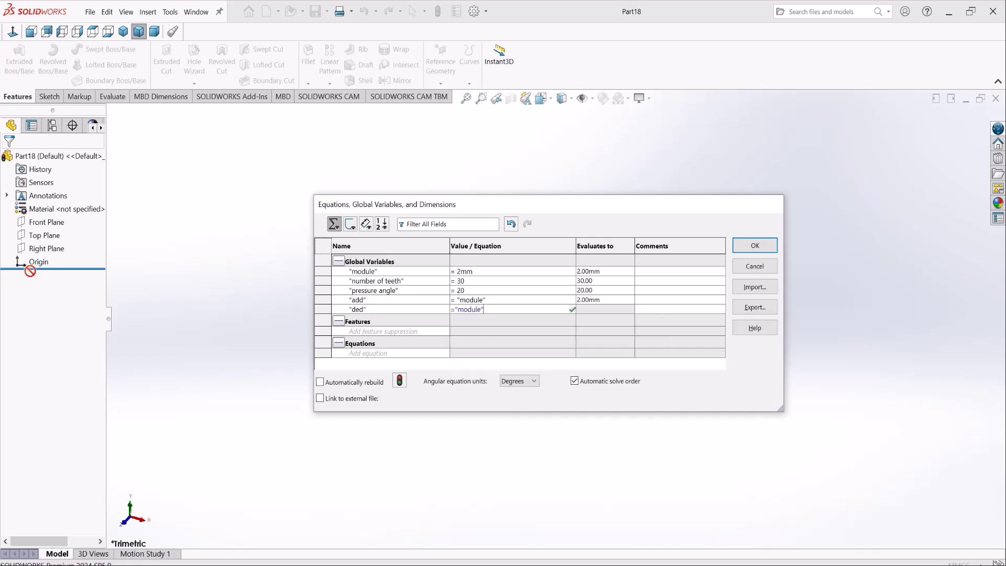
type("*1.25")
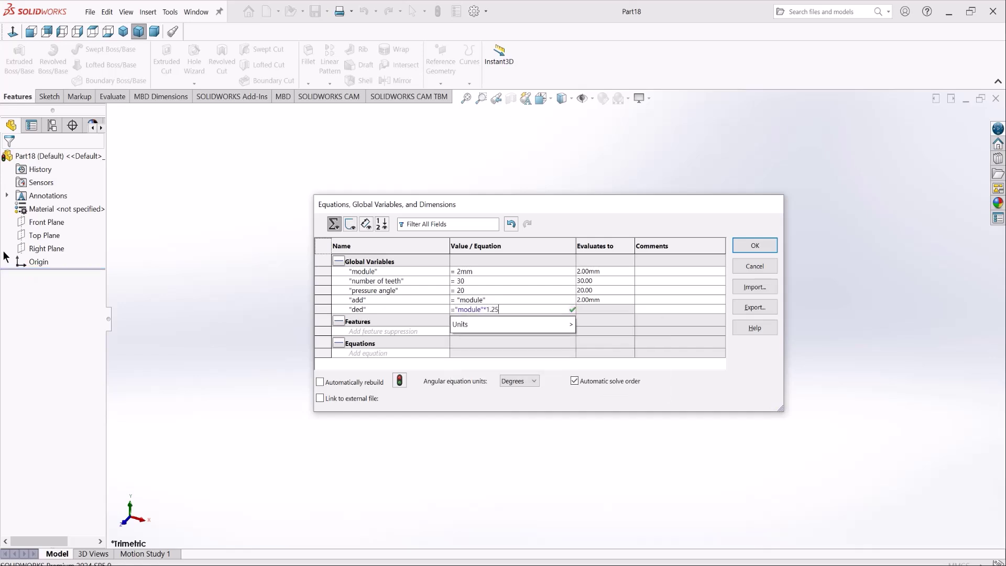
key("Return")
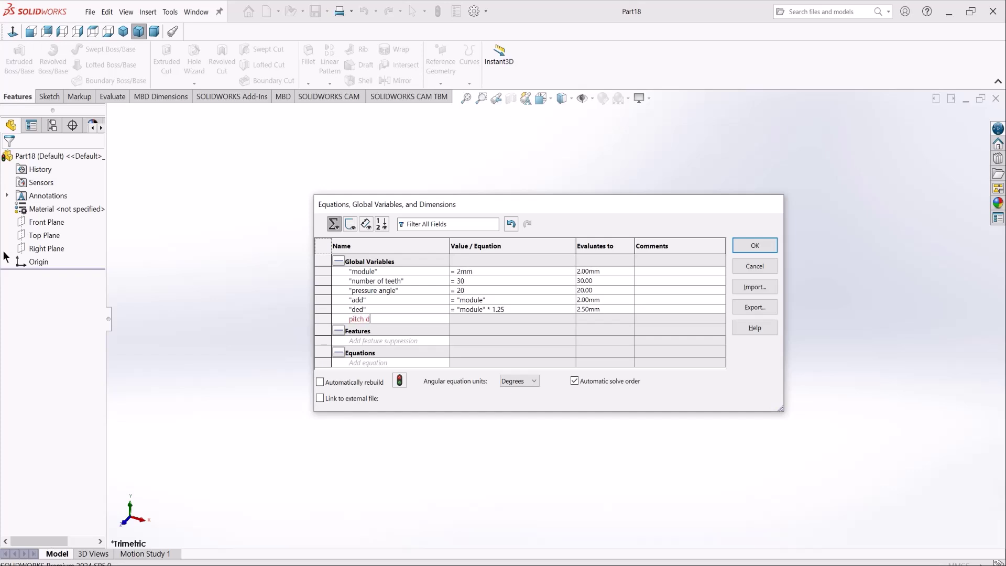
Step: Add a global variable "pitch d" equal to "number of teeth" * "module"
type("pitch d")
key("Tab")
key("Down")
key("Right")
key("Down")
key("Return")
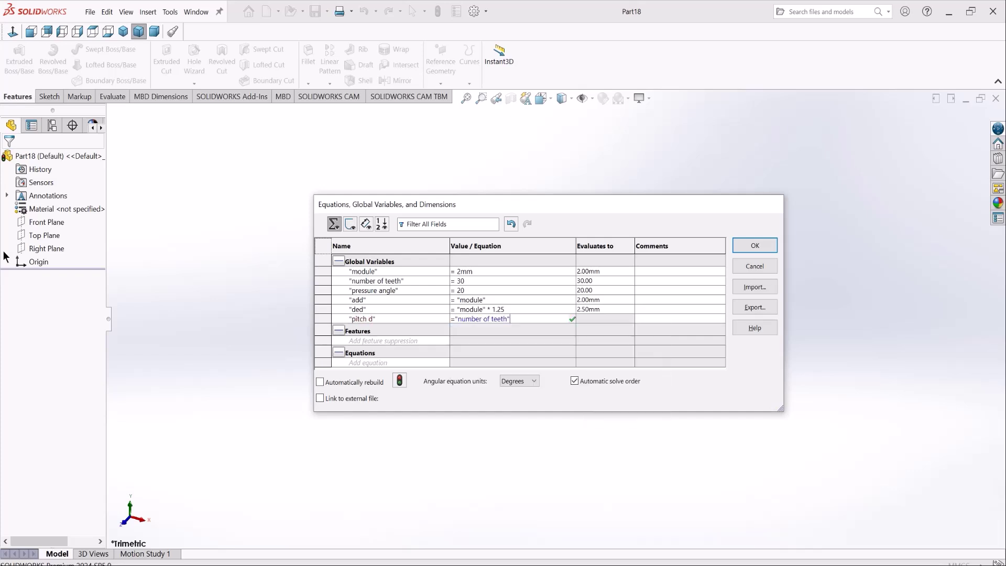
type("*")
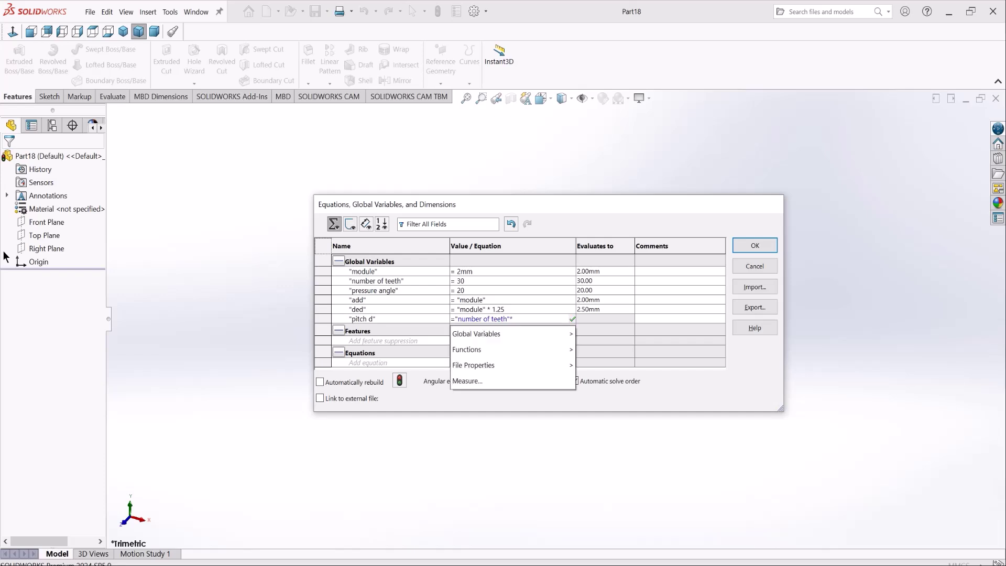
key("Down")
key("Right")
key("Return")
key("Return")
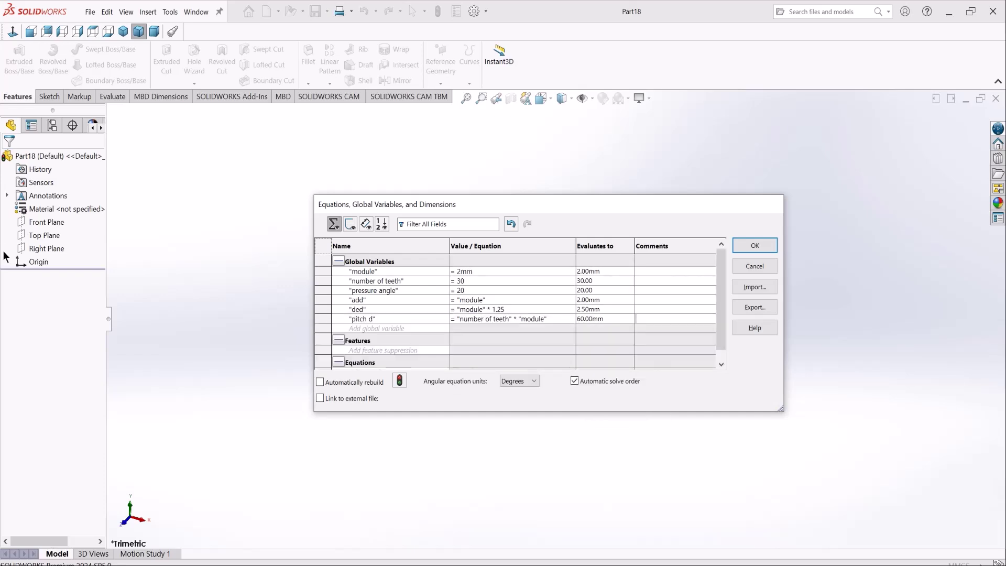
Step: Add a global variable "outside d" equal to "pitch d" + 2 * "add"
type("outside d")
key("Tab")
type("=")
key("Down")
key("Right")
key("Down")
key("Down")
key("Down")
key("Down")
key("Down")
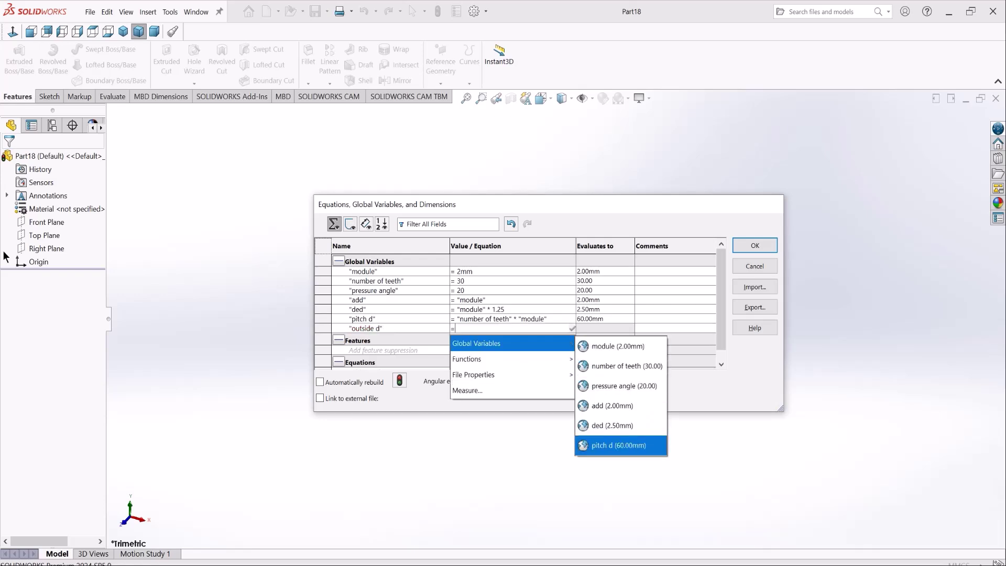
key("Return")
type("+2*\"add")
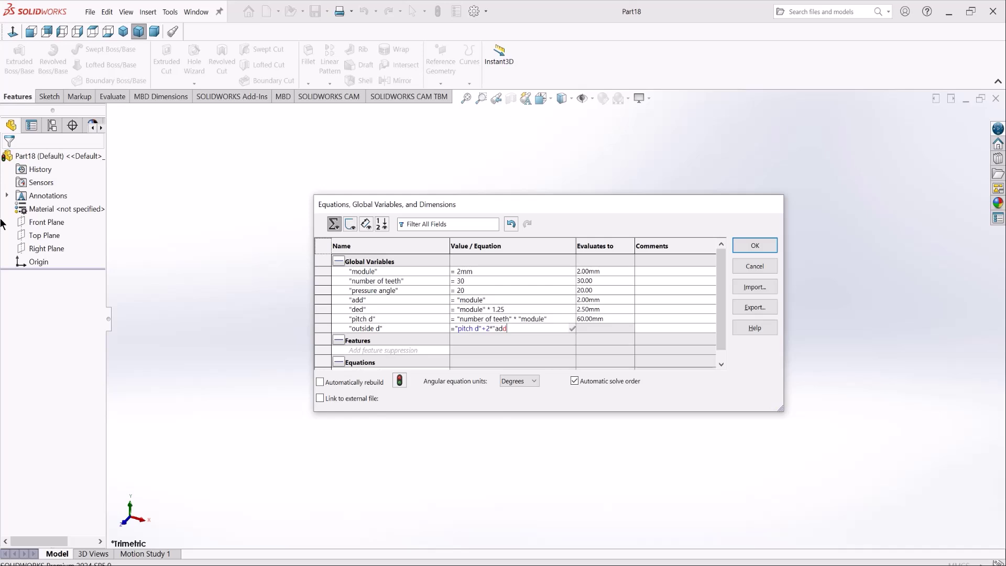
key("Return")
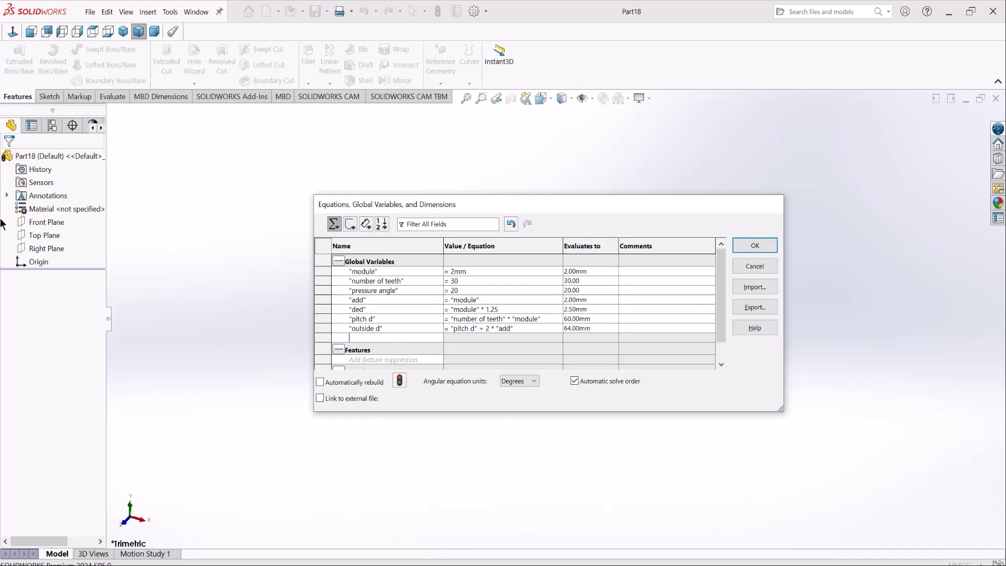
Step: Add a global variable named "root d" and begin its equation
type("root d")
key("Tab")
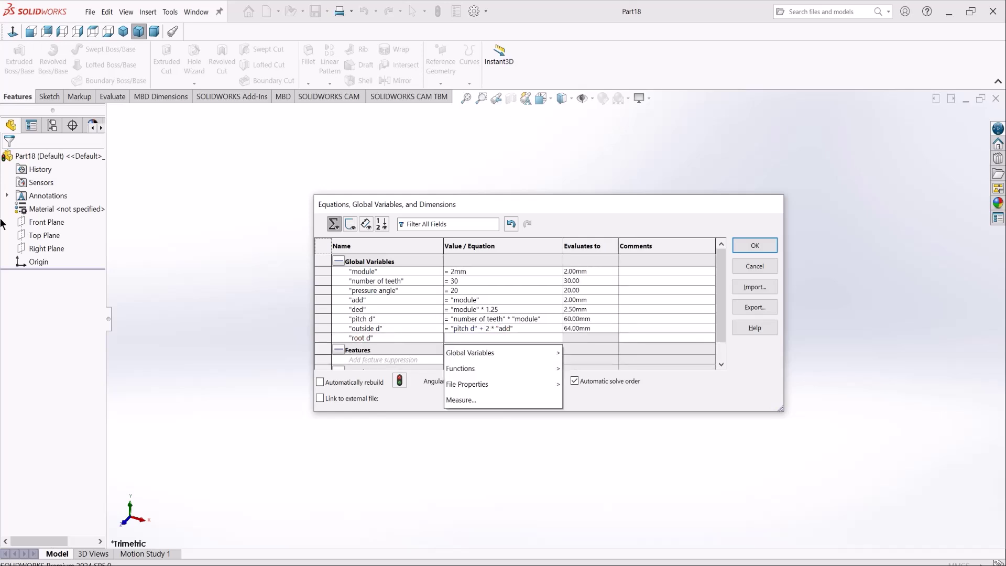
key("Down")
key("Right")
key("Down")
key("Down")
key("Down")
key("Down")
key("Down")
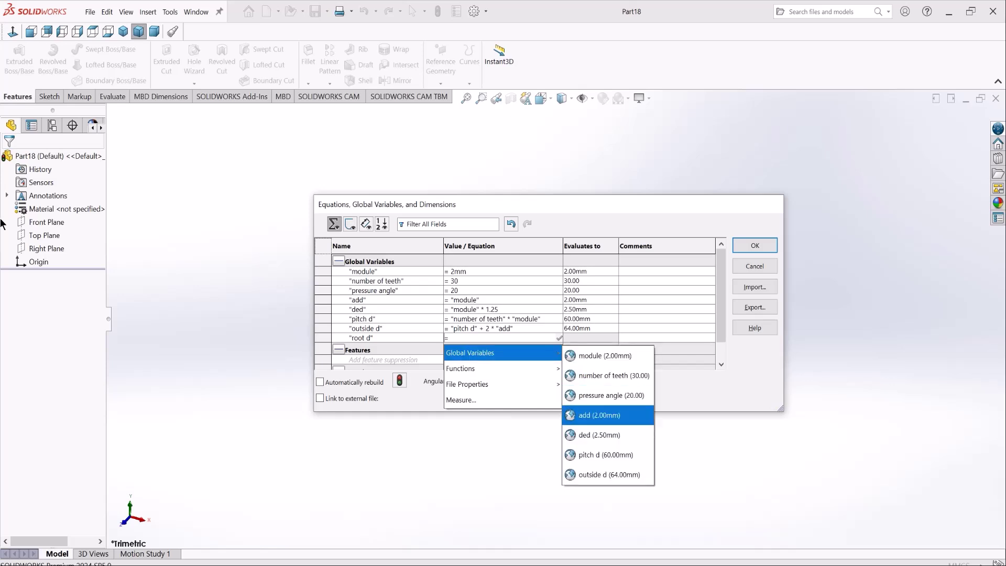
key("Return")
type("-")
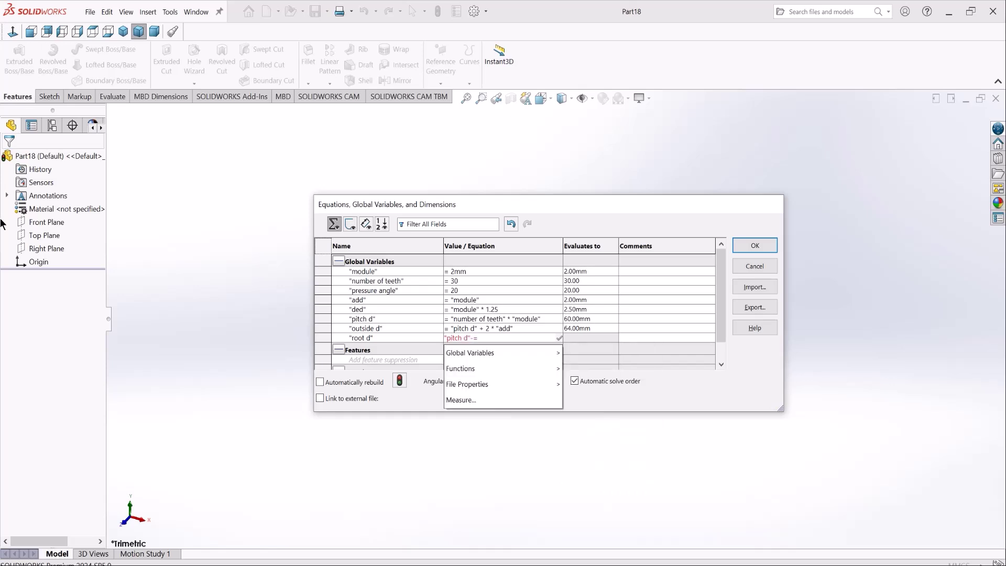
key("ctrl+a")
key("BackSpace")
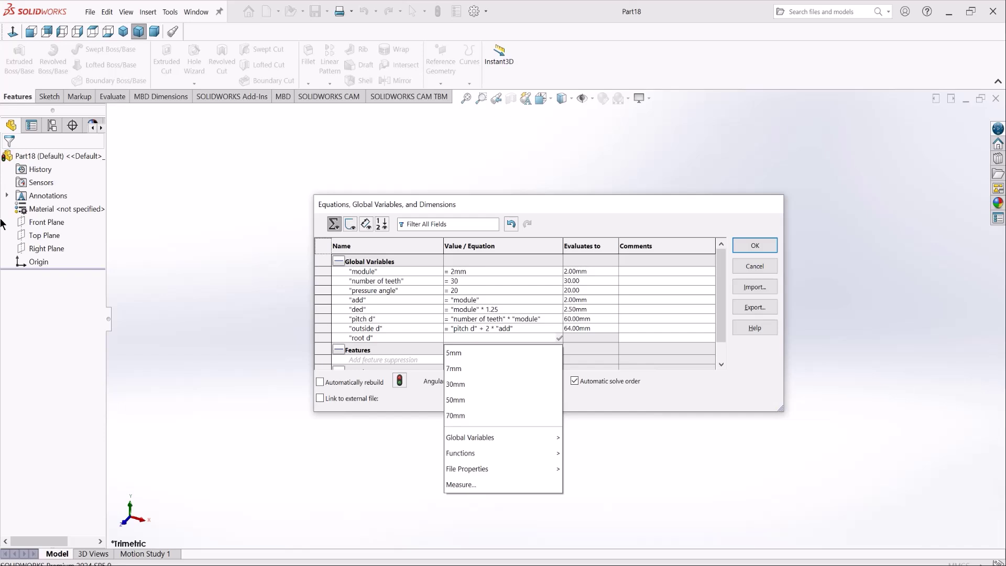
Step: Set the equation of "root d" to "pitch d" - 2 * "ded"
type("=")
key("Down")
key("Right")
key("Down")
key("Down")
key("Down")
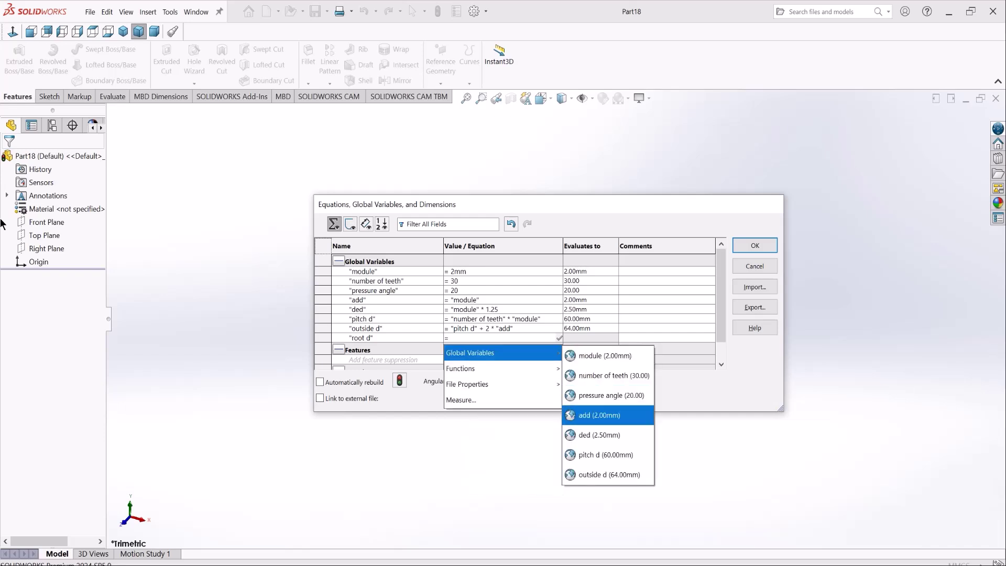
key("Down")
key("Down")
key("Return")
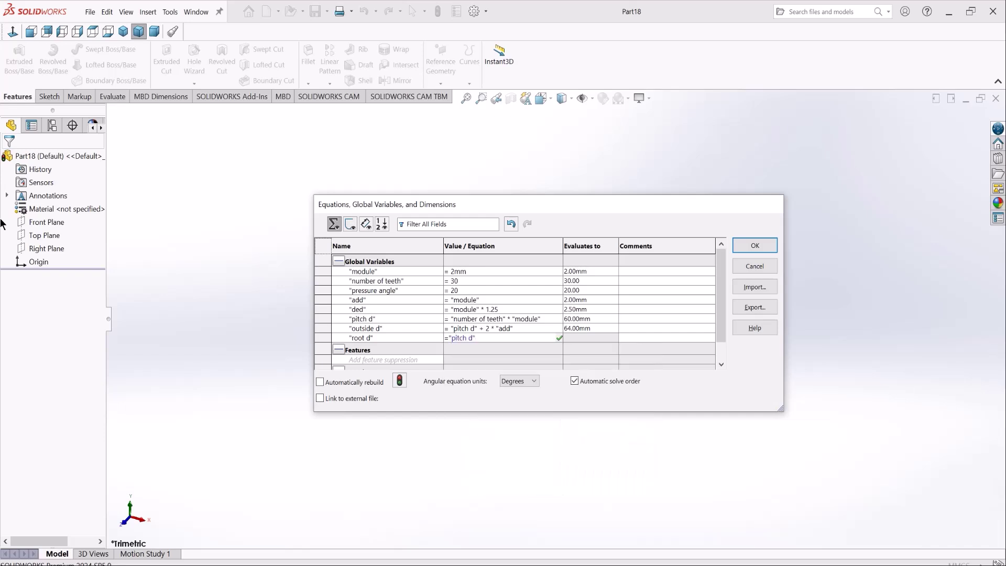
type("-2*\"ded")
key("Return")
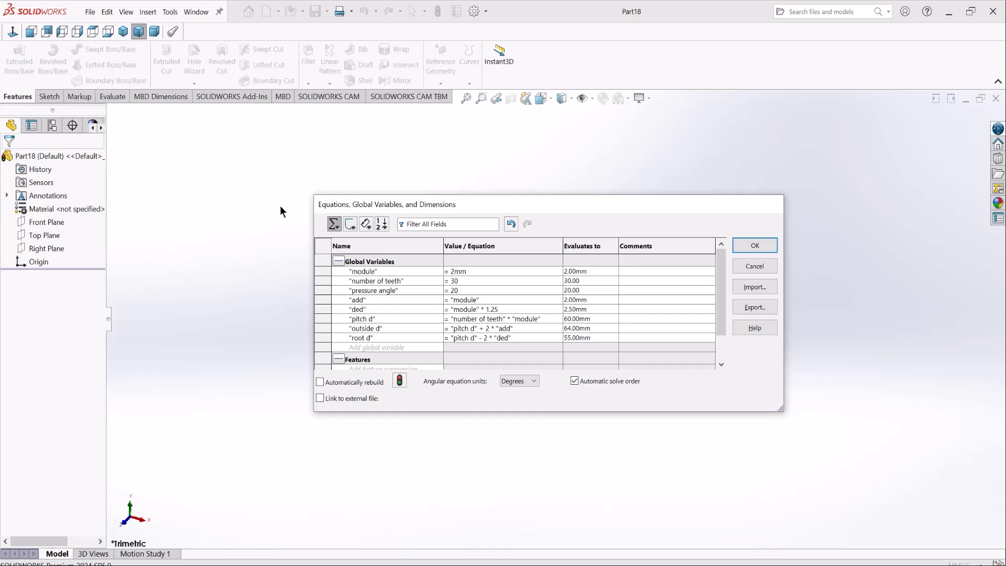
Step: Apply the global variables to the part and expand the Equations folder in the feature tree
left_click(763, 249)
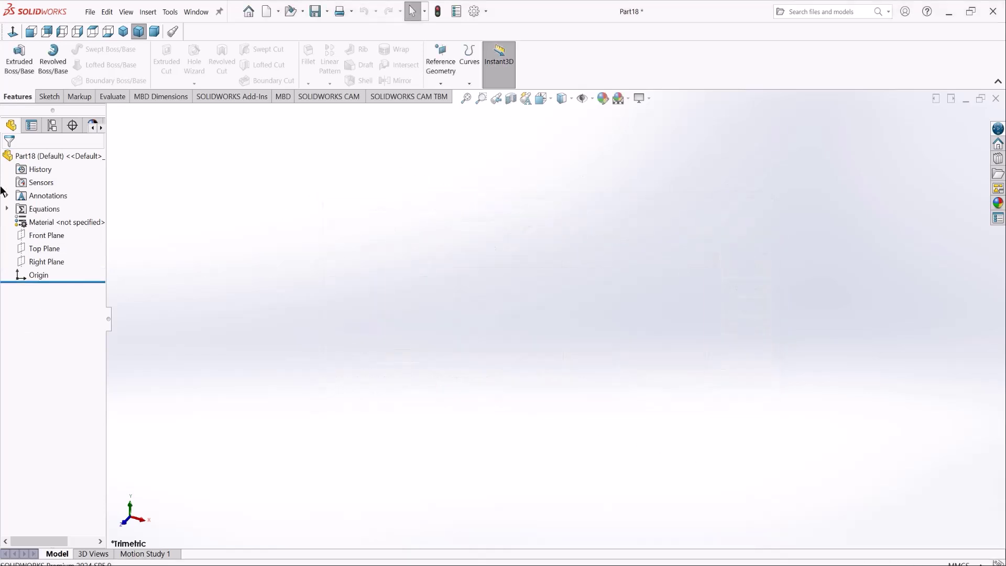
left_click(7, 209)
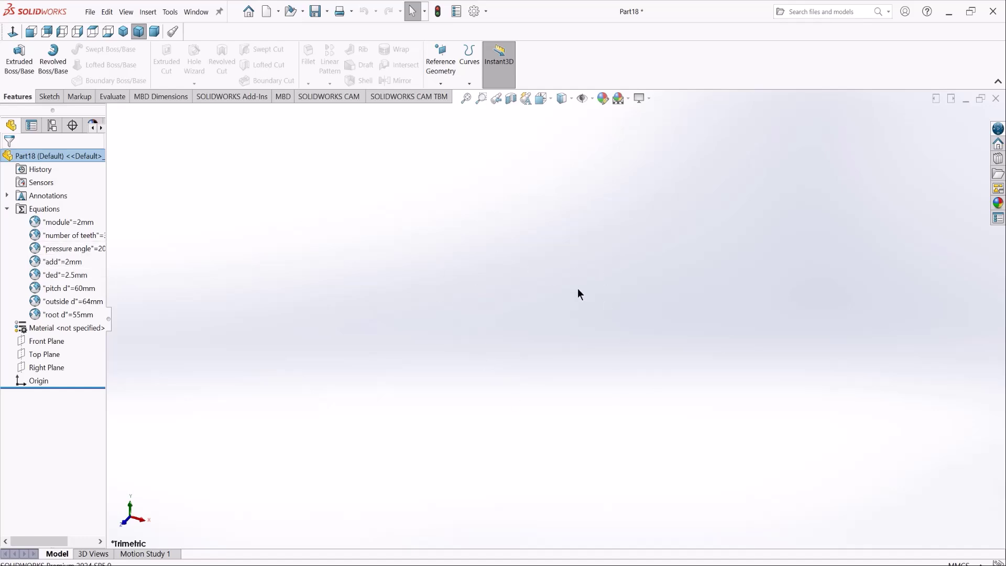
Step: Sketch three concentric circles centred on the origin on the Front Plane, the innermost about 44 mm in diameter
left_click(40, 343)
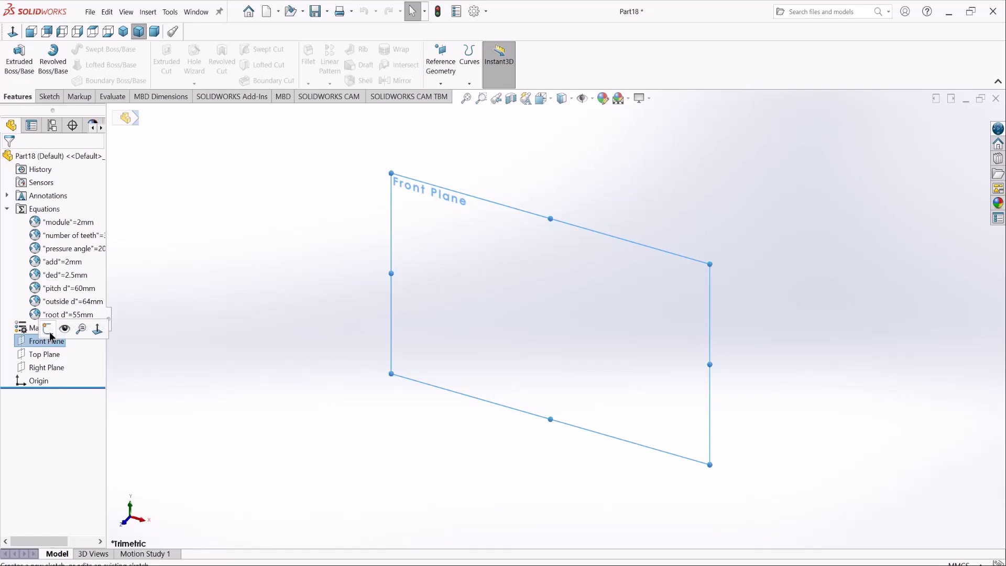
left_click(48, 328)
right_click_drag(344, 309, 413, 312)
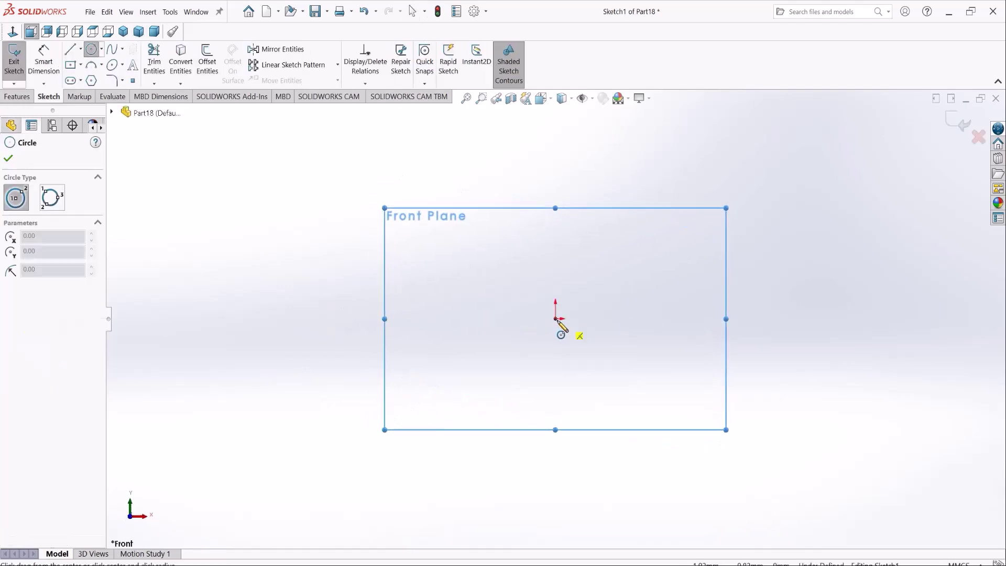
left_click(555, 318)
left_click(517, 297)
left_click(556, 318)
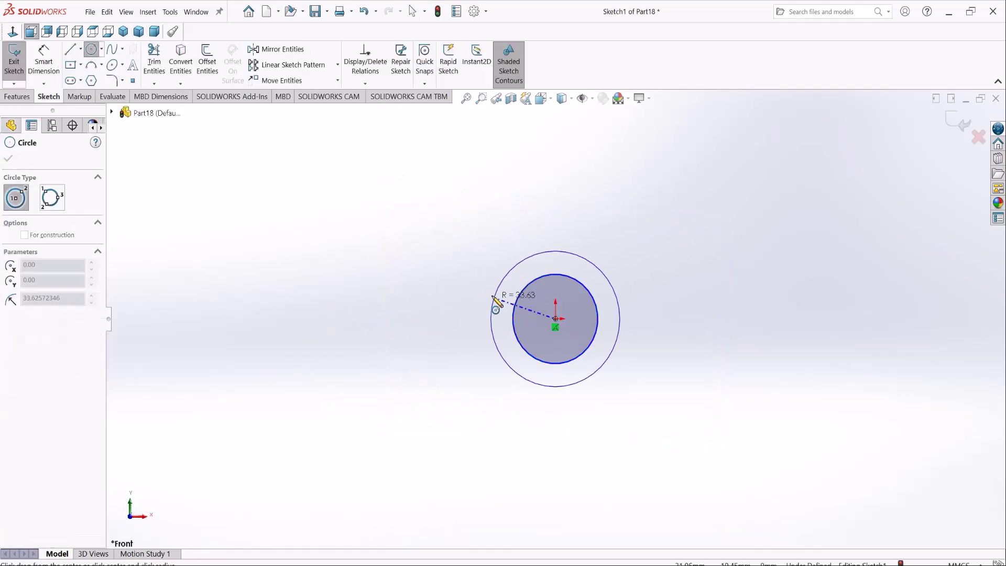
left_click(489, 300)
left_click(556, 318)
left_click(457, 288)
Step: Dimension the innermost circle's diameter and link it to the global variable "root d"
right_click(391, 289)
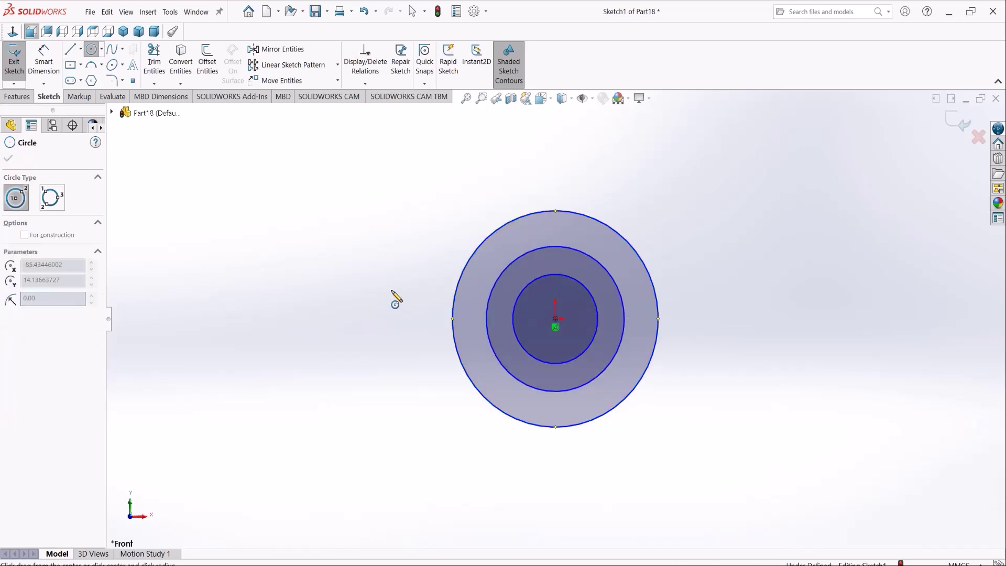
left_click(403, 335)
right_click_drag(403, 336, 389, 315)
left_click(514, 326)
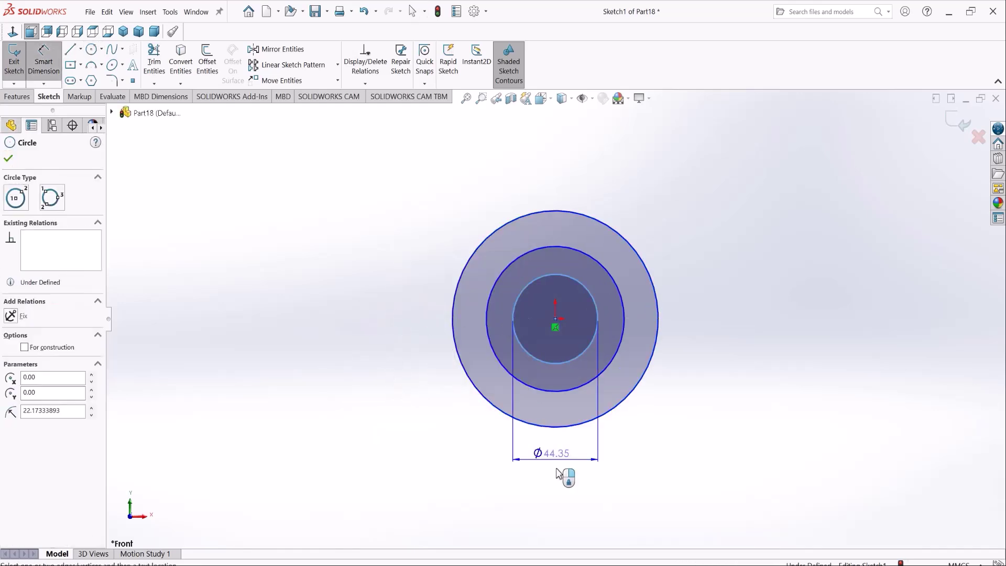
left_click(524, 487)
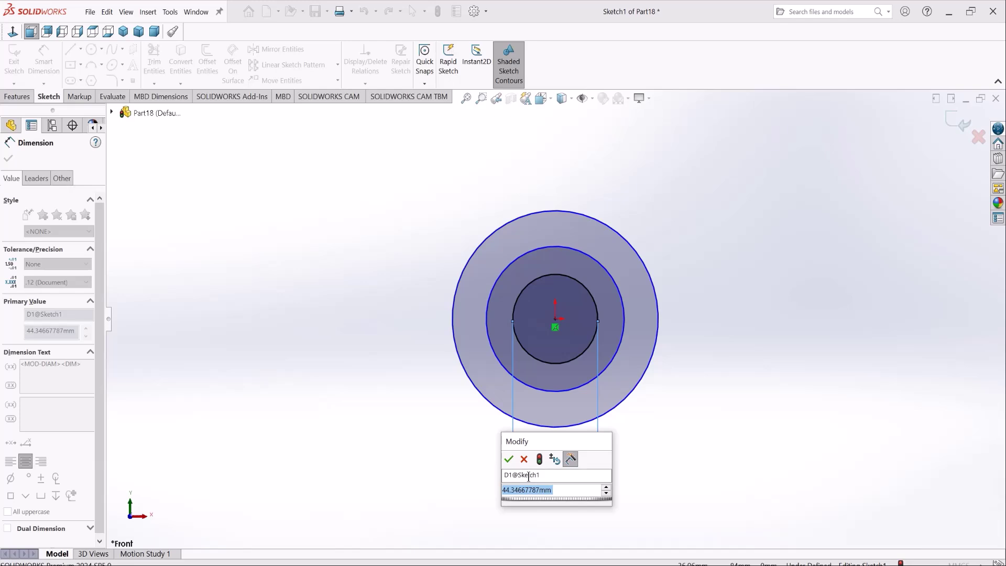
type("=")
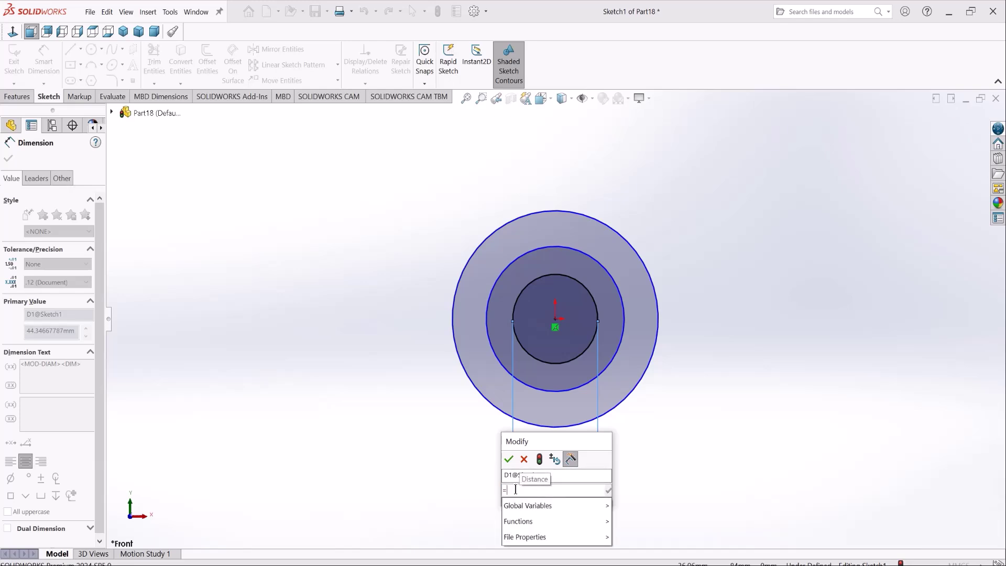
left_click_drag(515, 489, 500, 492)
left_click(514, 489)
left_click(529, 507)
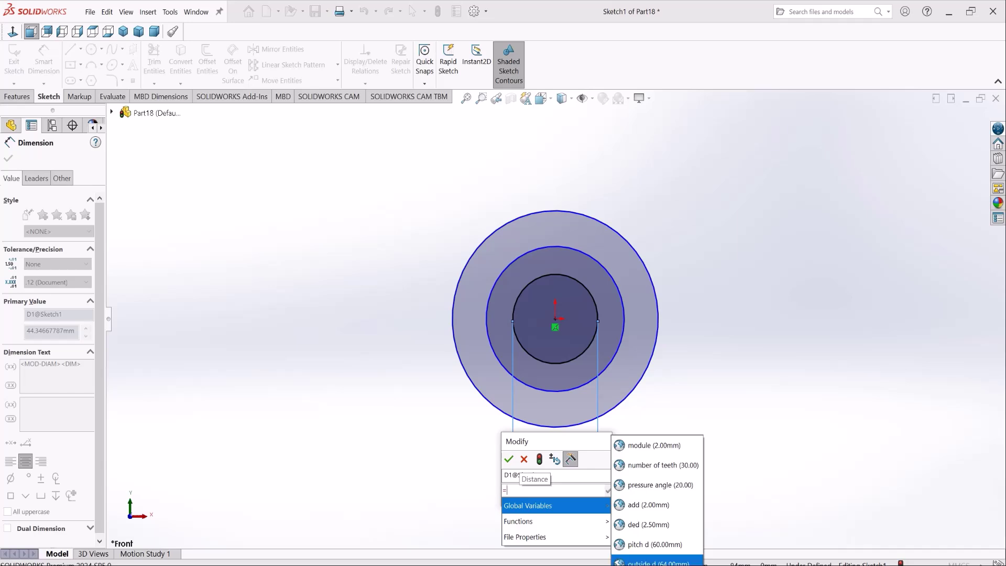
mouse_move(548, 523)
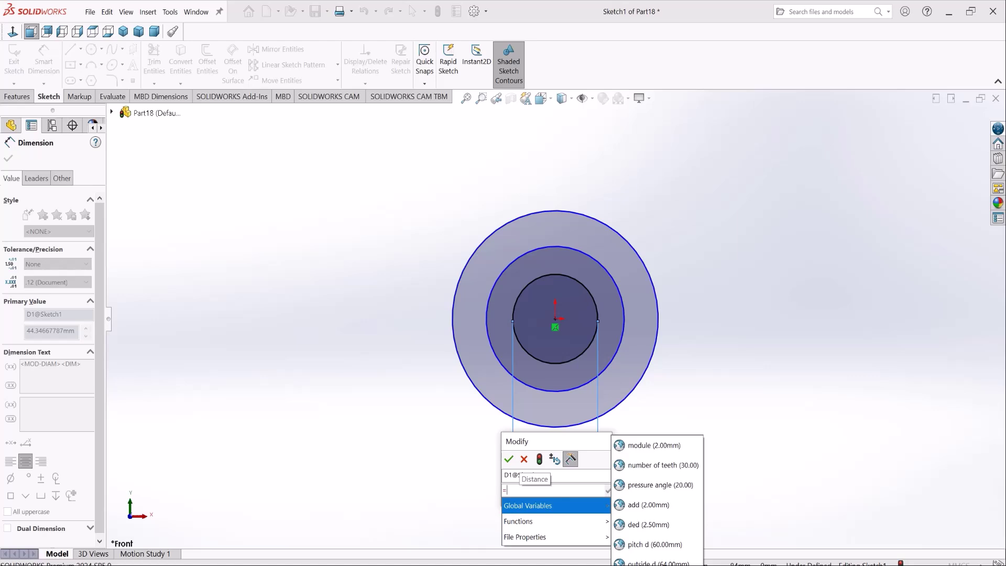
left_click(648, 565)
left_click(509, 461)
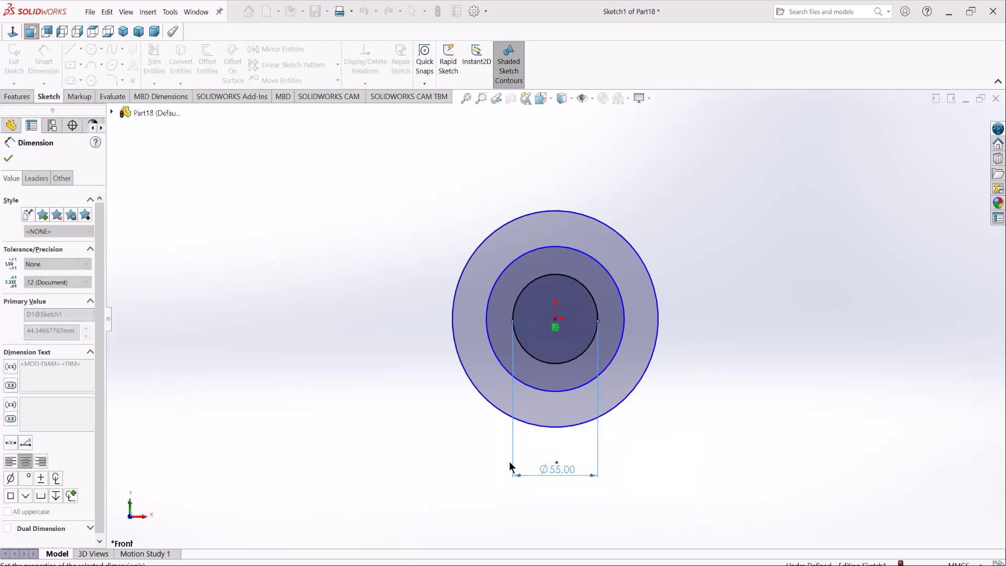
right_click_drag(382, 415, 369, 369)
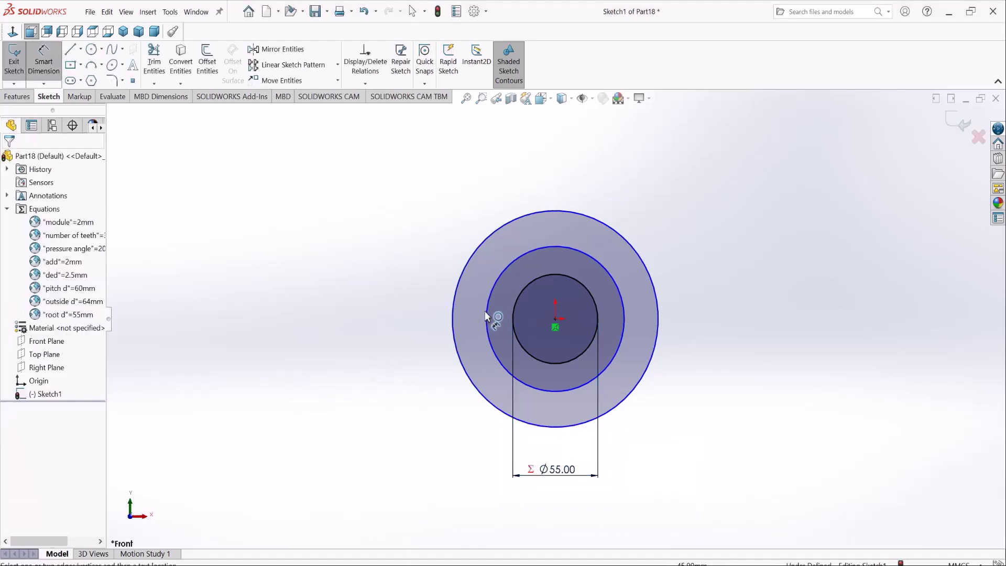
Step: Dimension the middle circle's diameter and link it to the global variable "pitch d"
left_click(485, 317)
left_click(393, 337)
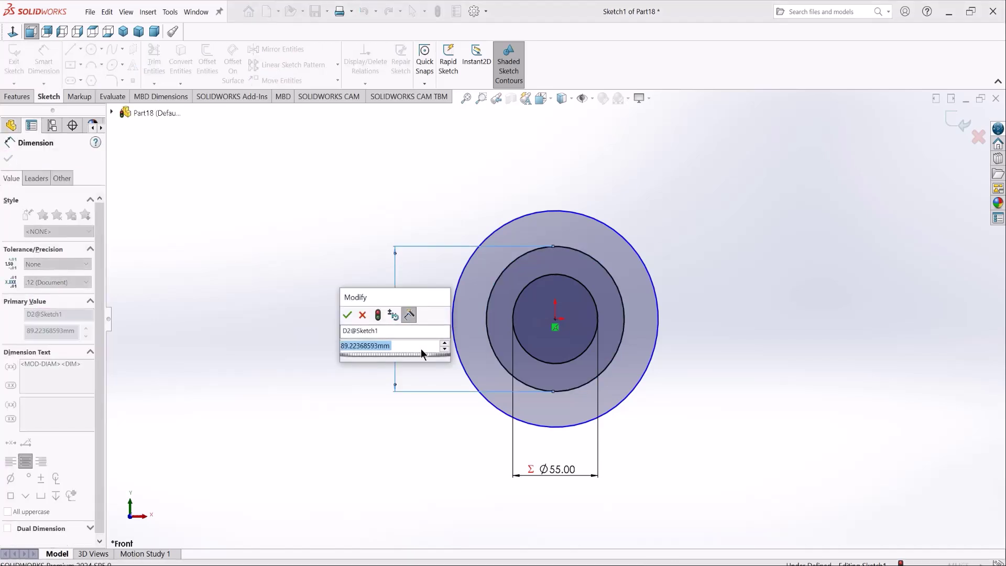
type("=")
key("Right")
key("Down")
key("Down")
key("Down")
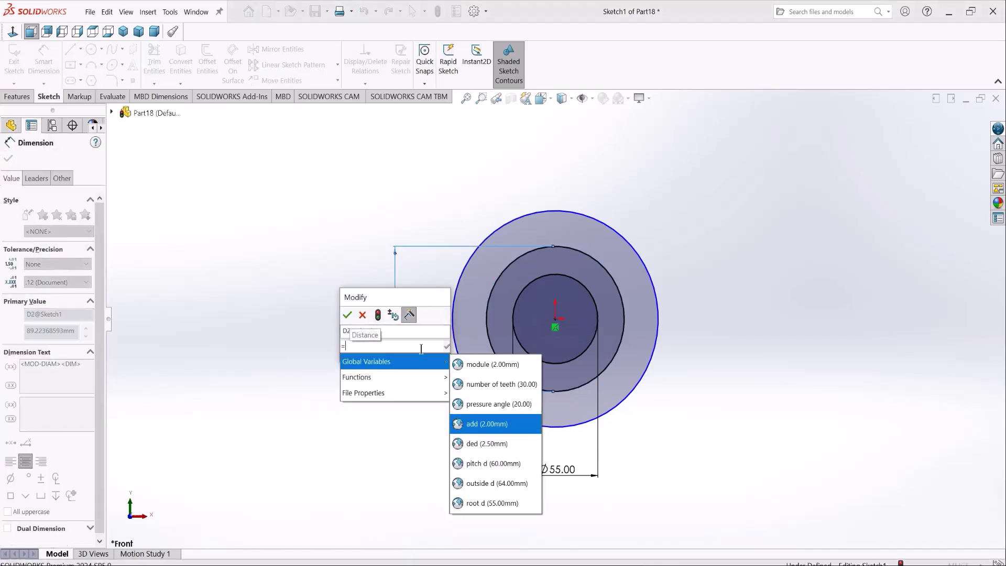
key("Down")
key("Down")
key("Return")
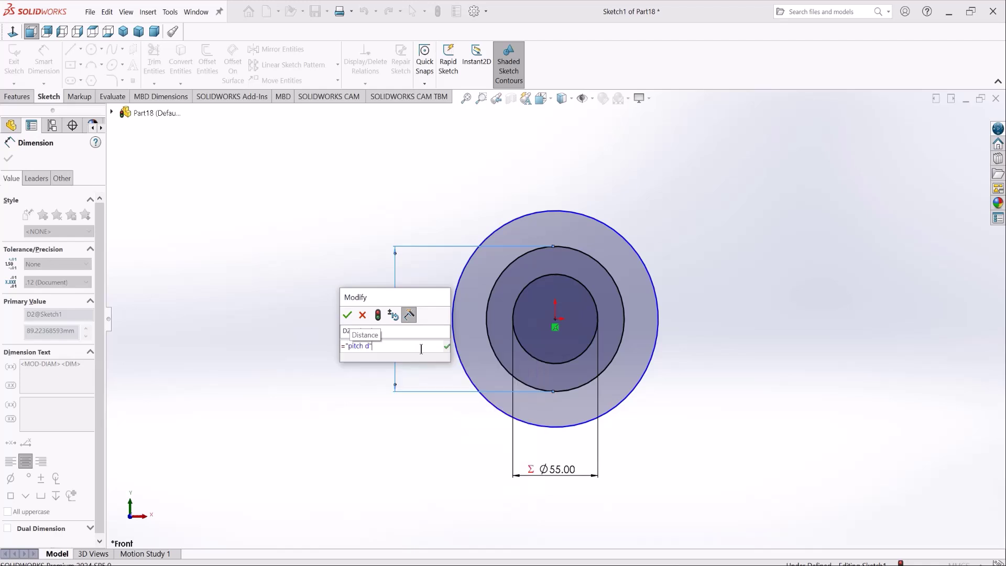
left_click(347, 315)
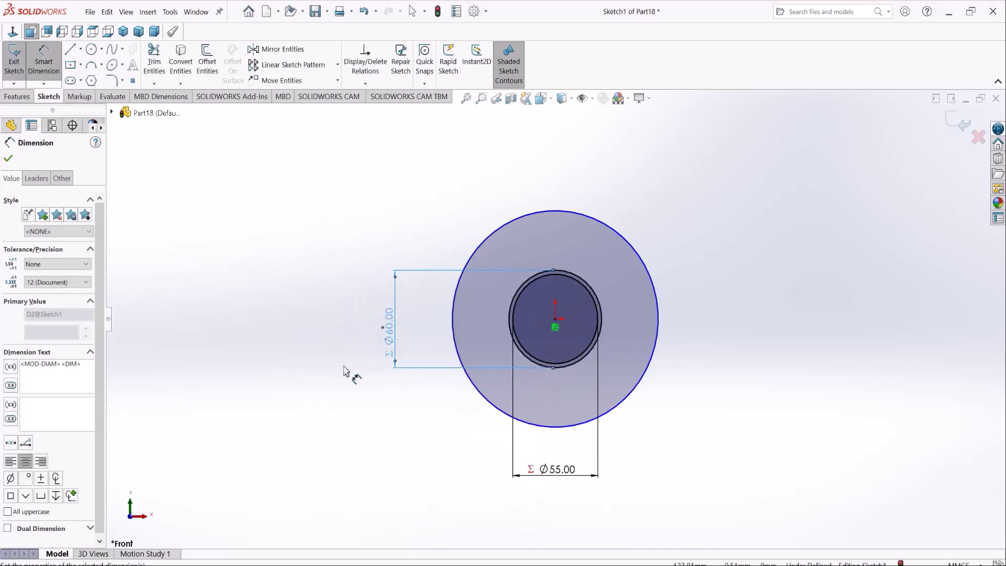
left_click(348, 299)
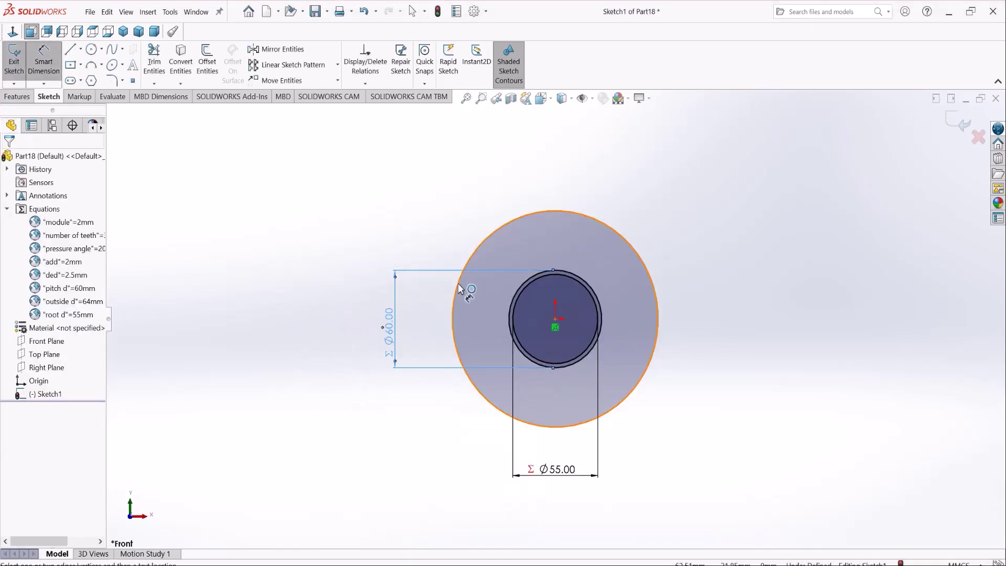
Step: Dimension the outermost circle's diameter, link it to the global variable "outside d", and exit the sketch
left_click(458, 289)
left_click(555, 155)
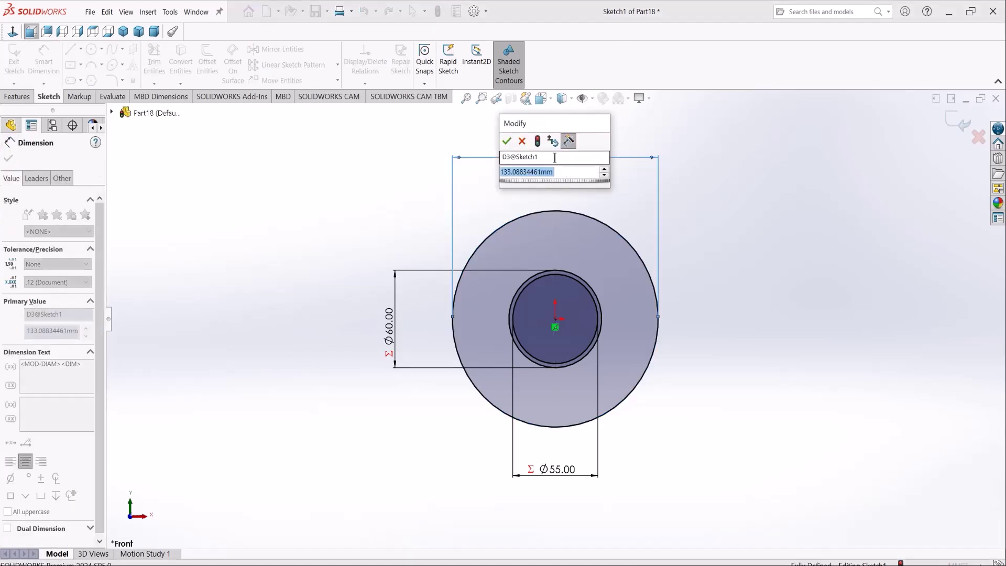
type("=")
key("Right")
key("Down")
key("Down")
key("Down")
key("Down")
key("Down")
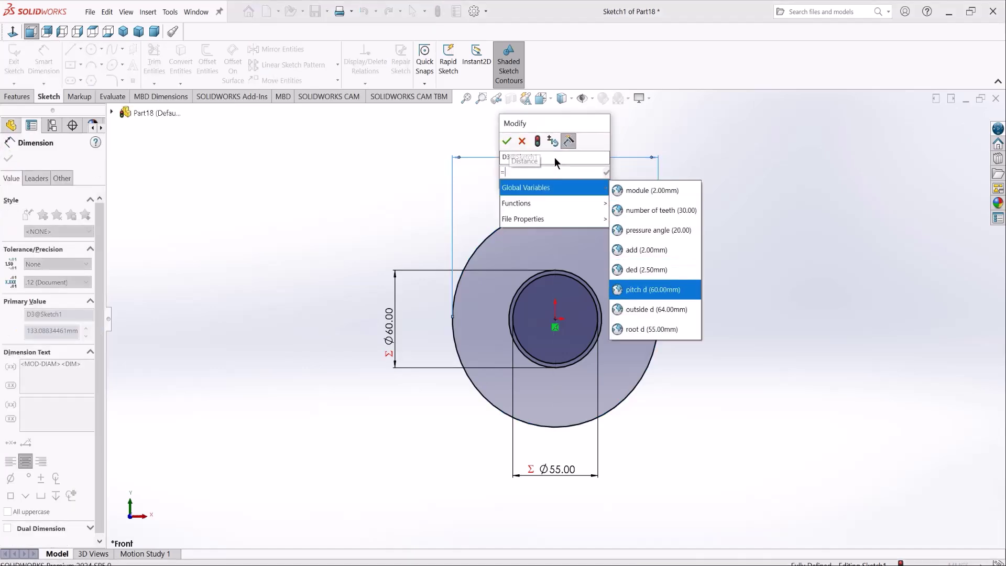
key("Up")
key("Down")
key("Down")
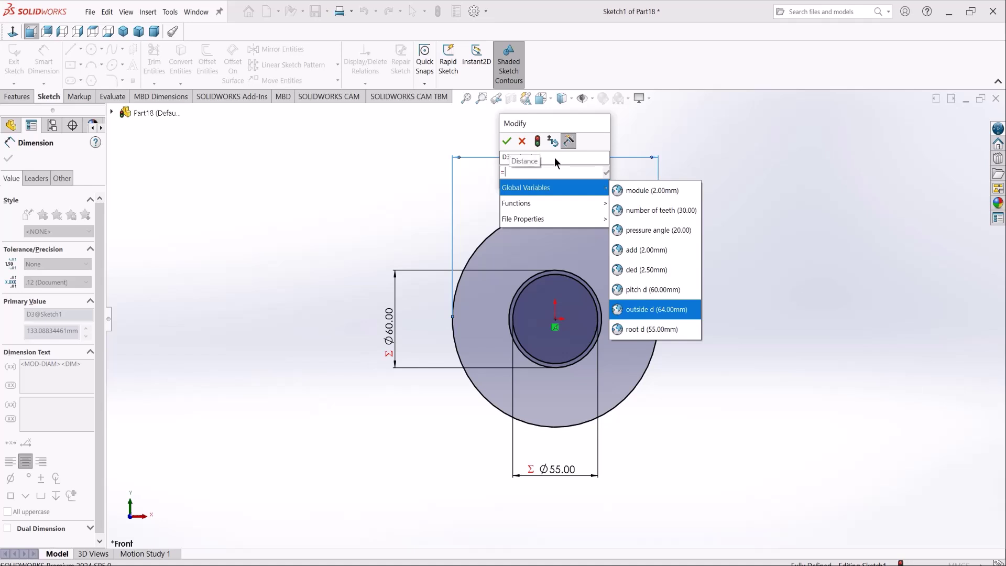
key("Return")
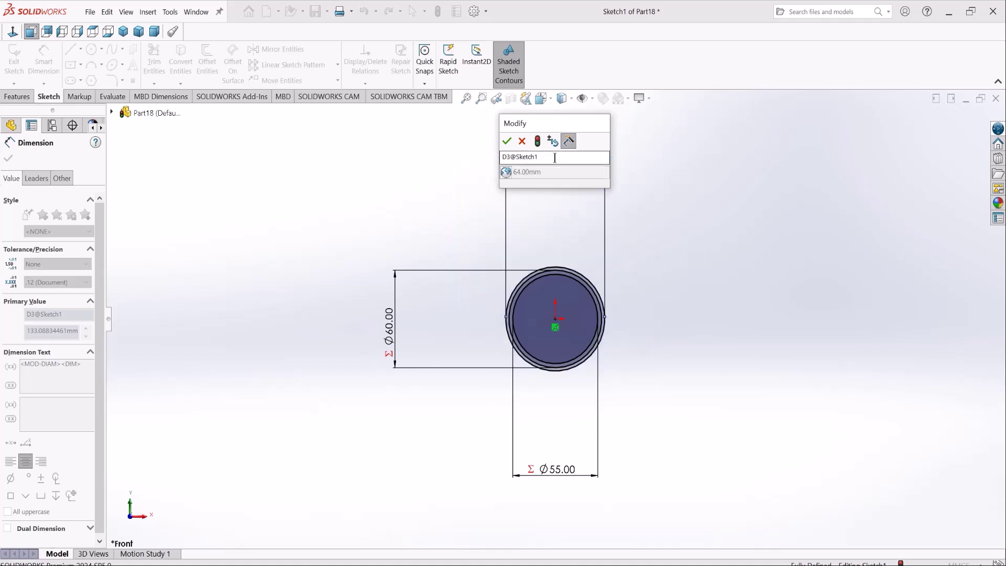
left_click(506, 141)
scroll(533, 278, "down", 4)
key("Escape")
left_click(959, 124)
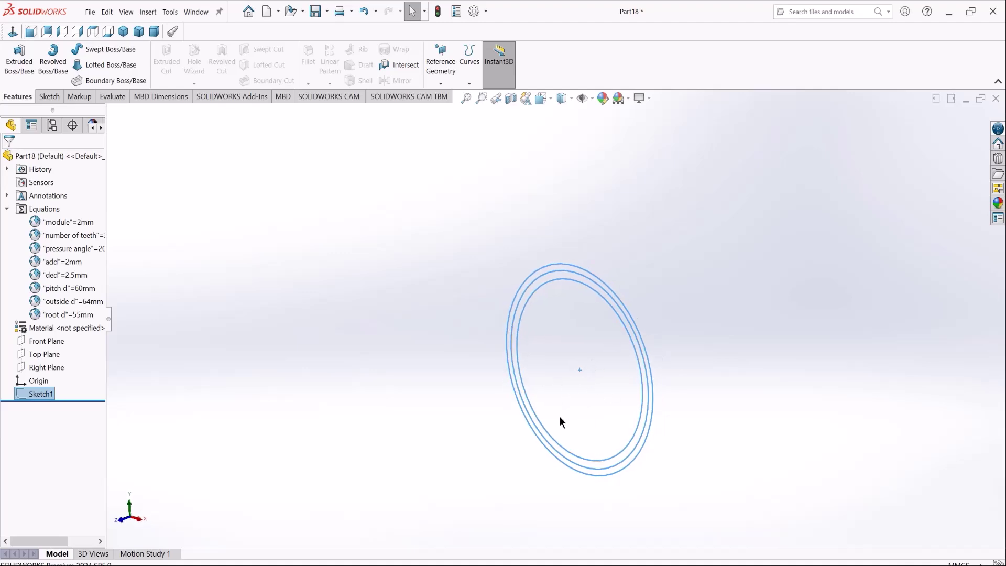
Step: Extrude the region inside the innermost circle as a blind boss 10 mm deep
left_click(25, 74)
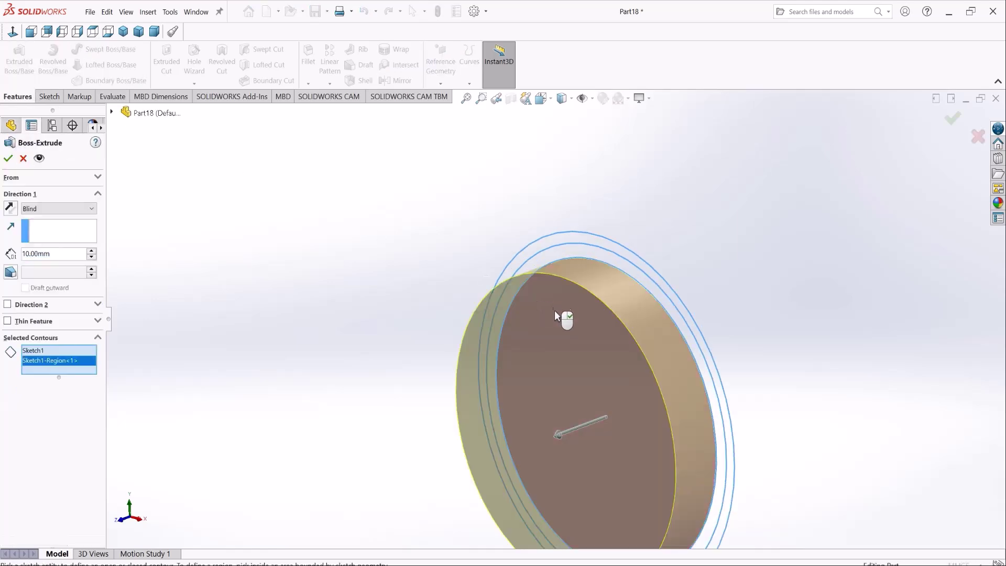
left_click(8, 158)
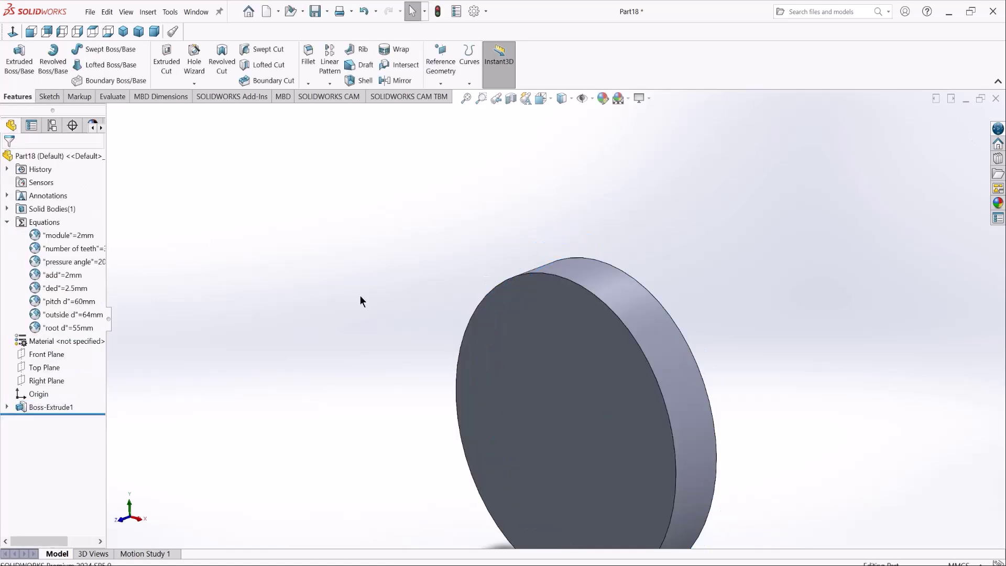
scroll(536, 304, "down", 2)
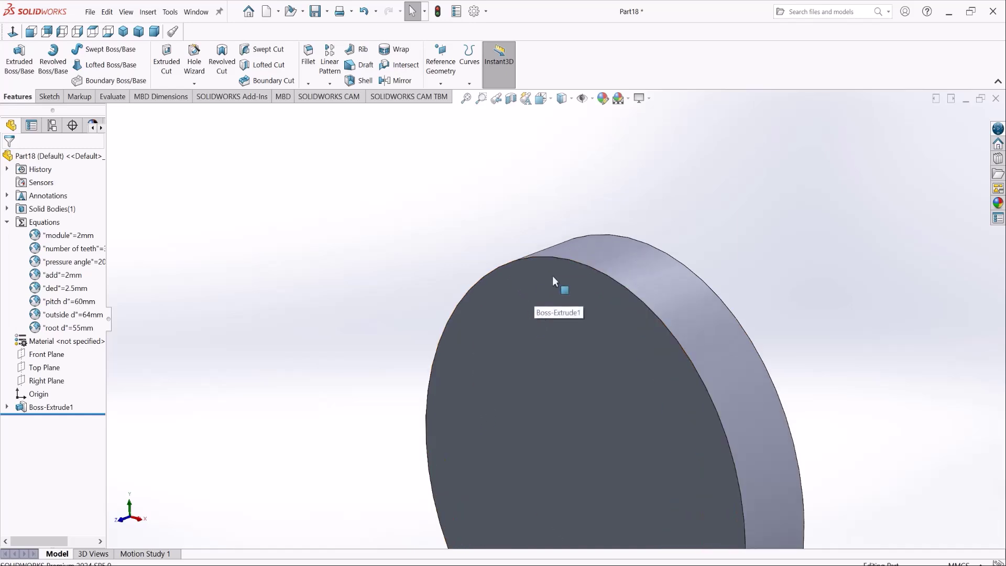
middle_click_drag(540, 303, 631, 252)
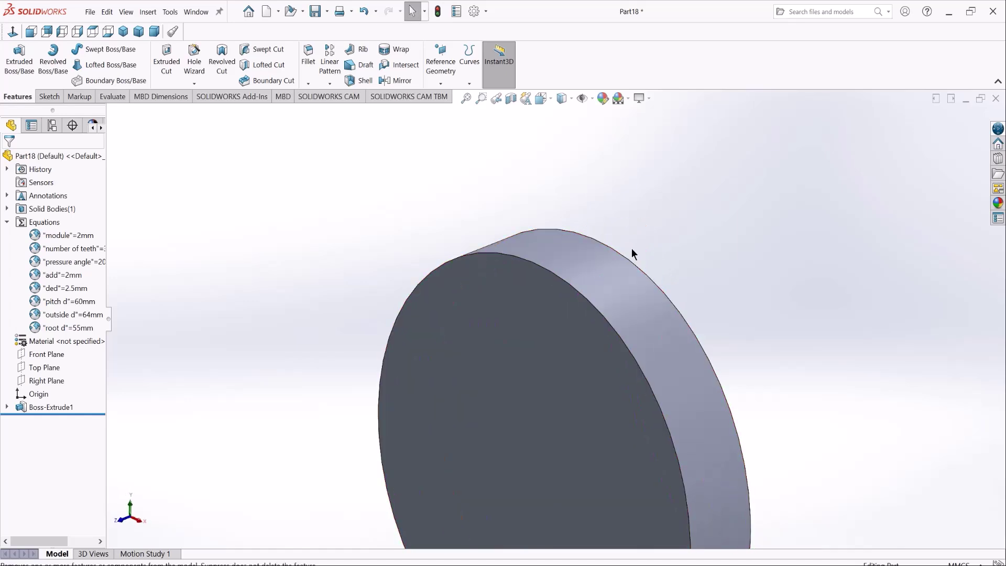
Step: Edit the boss extrusion, replacing its inner-region contour with the outermost circle so the disc reaches the outside diameter
left_click(35, 407)
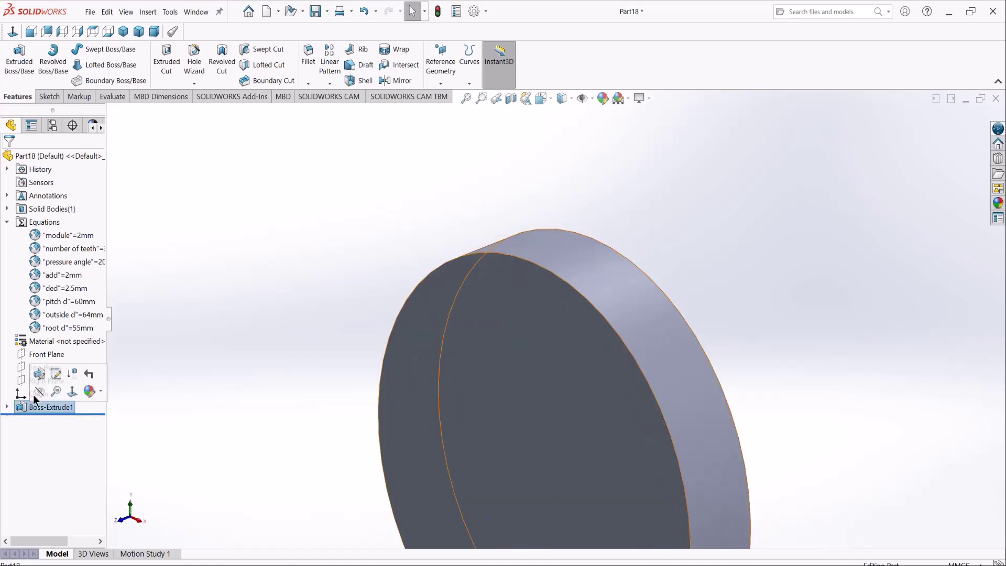
left_click(39, 374)
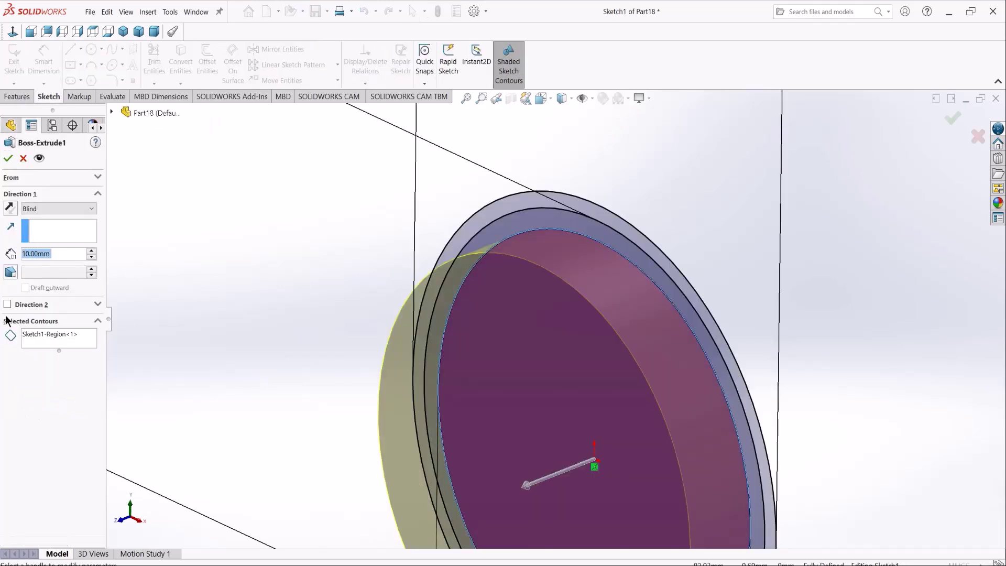
left_click(45, 333)
right_click(45, 334)
left_click(107, 338)
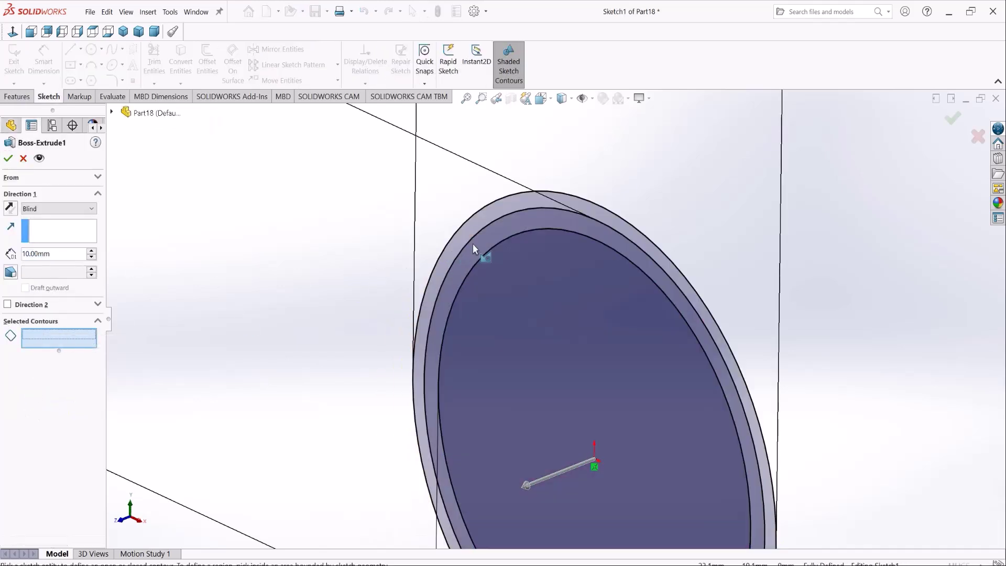
left_click(472, 223)
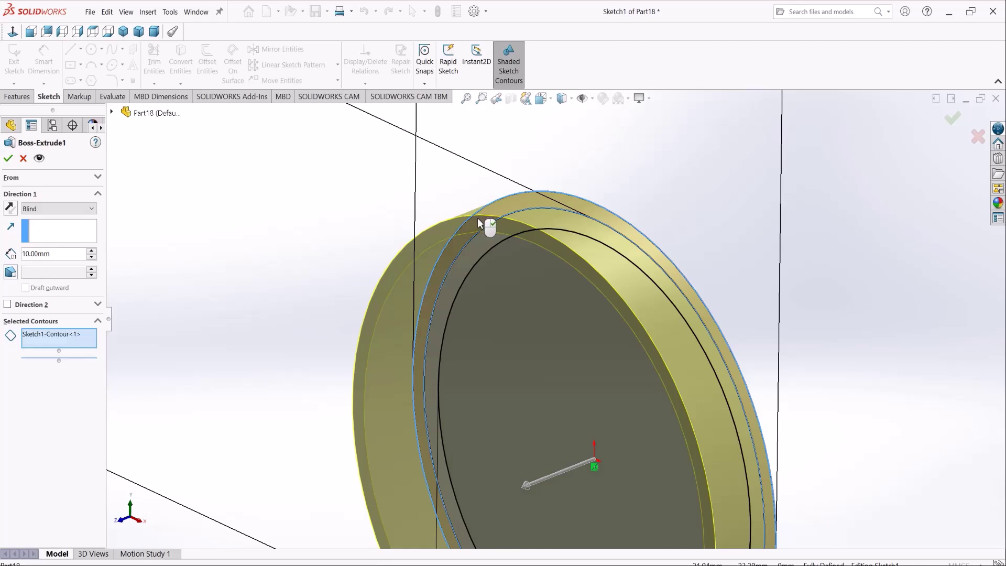
right_click(45, 341)
left_click(70, 349)
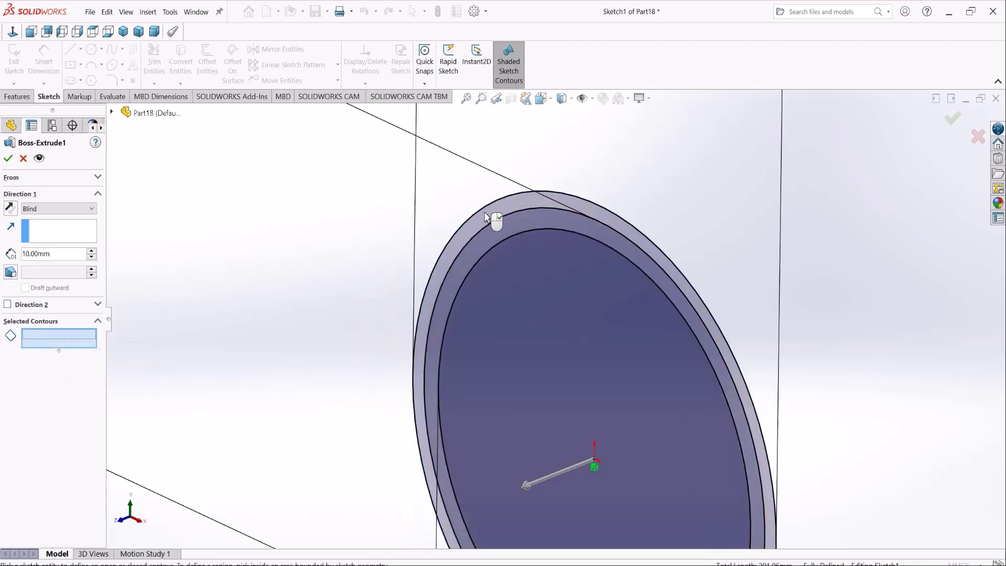
left_click(482, 211)
key("Return")
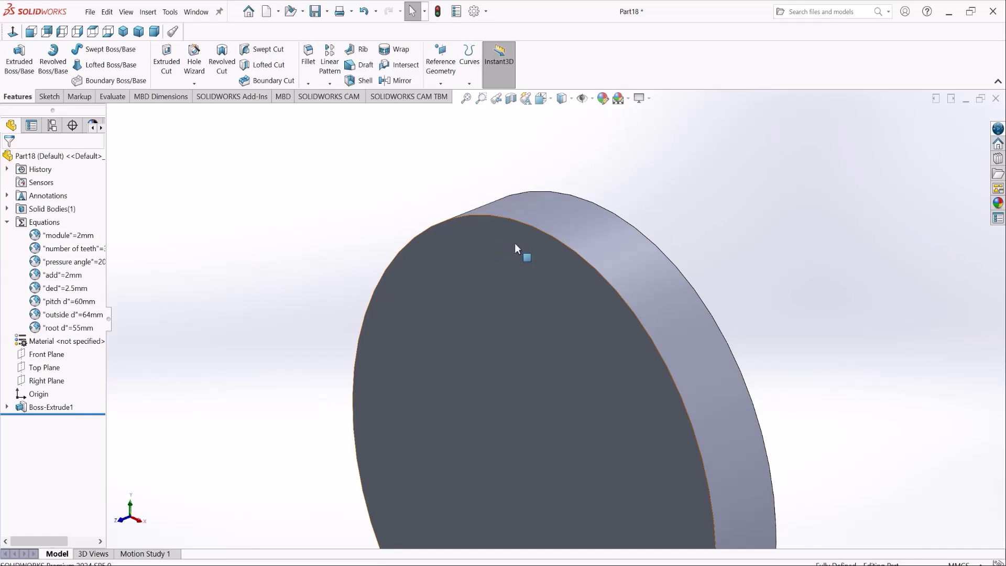
Step: Start a new sketch on the front face of the gear disc
middle_click_drag(469, 276, 419, 279)
middle_click_drag(591, 283, 628, 274)
scroll(593, 274, "up", 3)
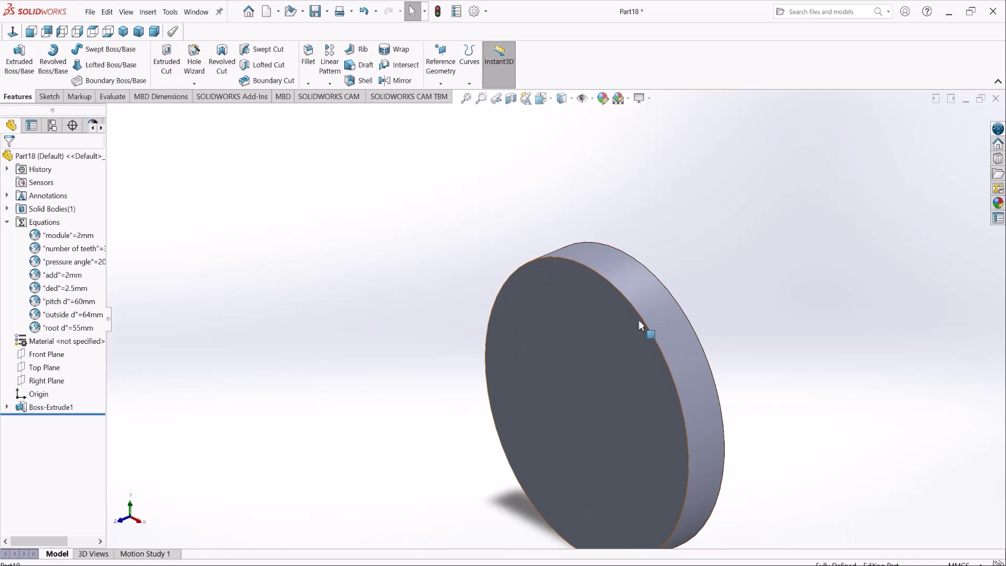
scroll(588, 308, "up", 3)
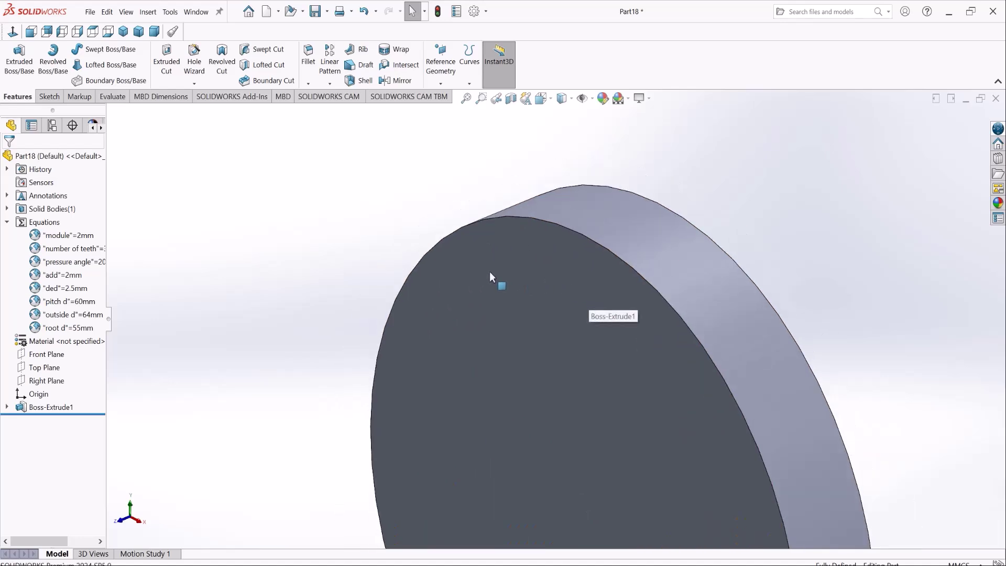
left_click(547, 264)
left_click(341, 237)
left_click(555, 265)
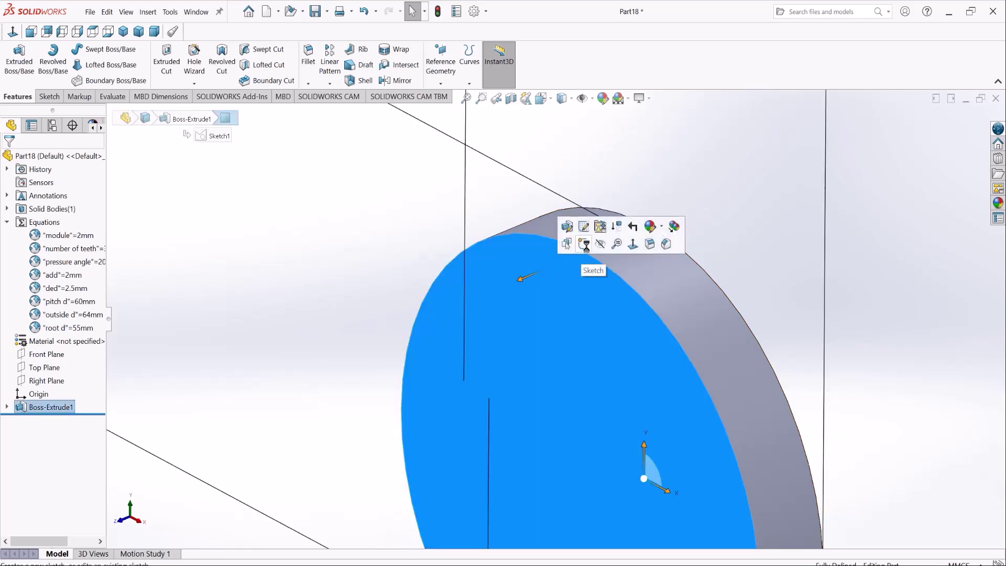
left_click(609, 232)
Step: Draw a vertical centerline through the origin, extending past both the lower and upper edges of the disc
left_click(80, 50)
left_click(100, 77)
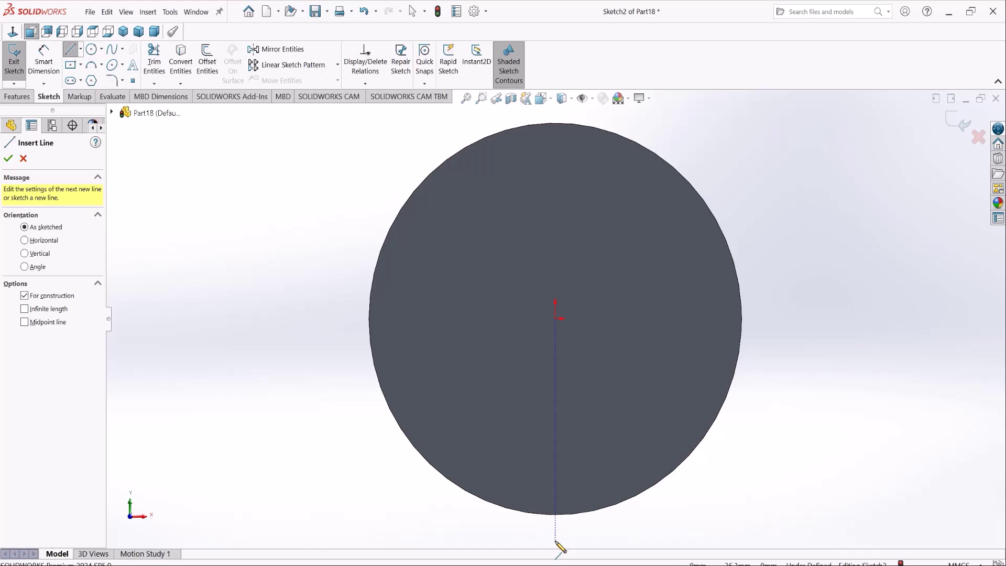
left_click(555, 541)
scroll(551, 496, "up", 3)
left_click(555, 185)
key("Escape")
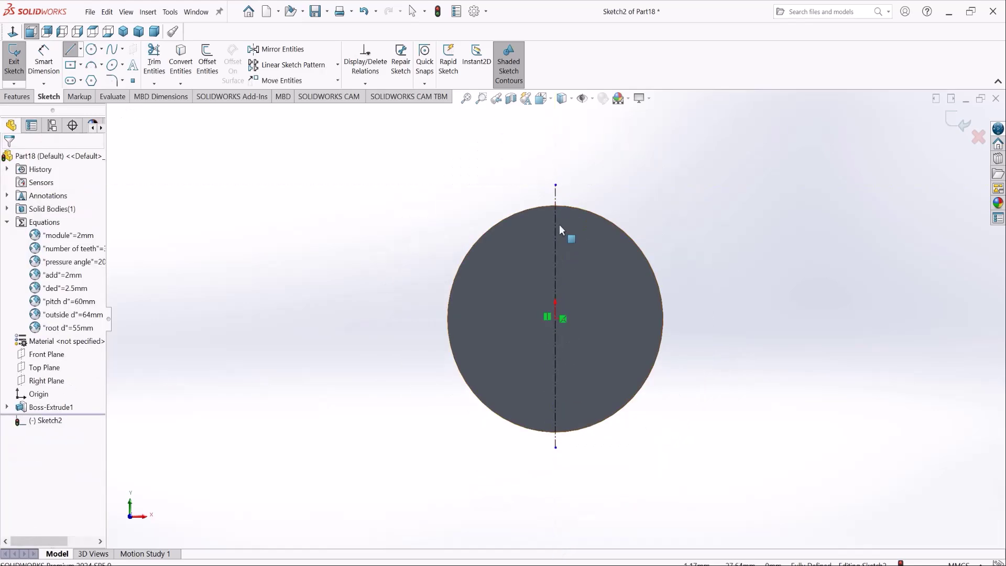
Step: Show the sketch with the three reference circles under the gear disc's boss extrusion
scroll(559, 228, "up", 3)
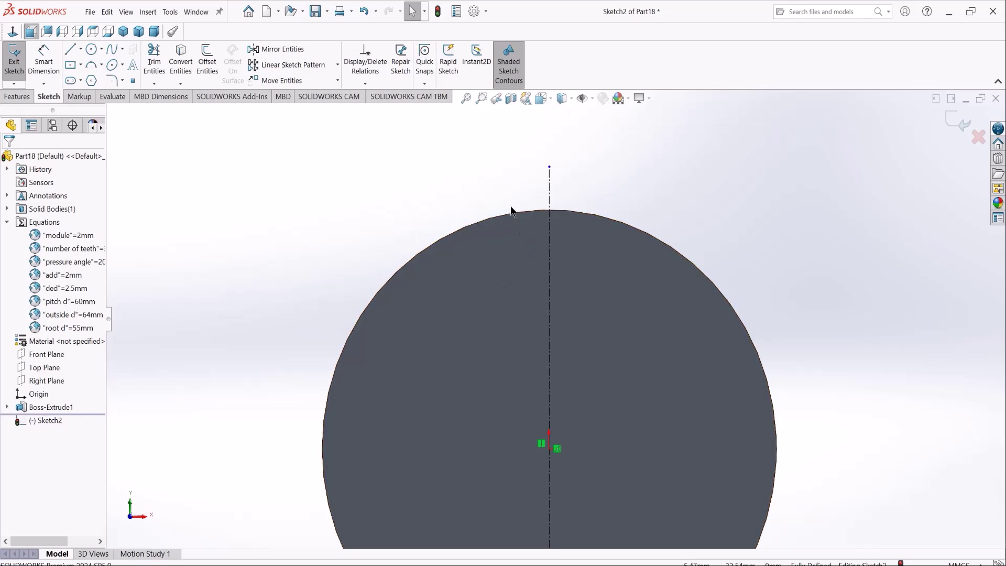
left_click(7, 407)
right_click(53, 420)
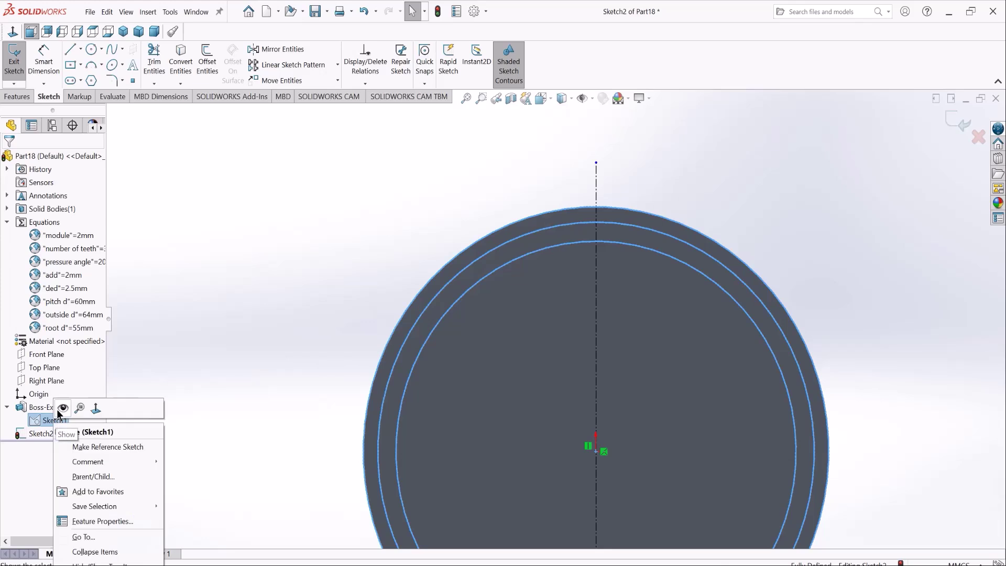
left_click(62, 408)
scroll(482, 241, "up", 3)
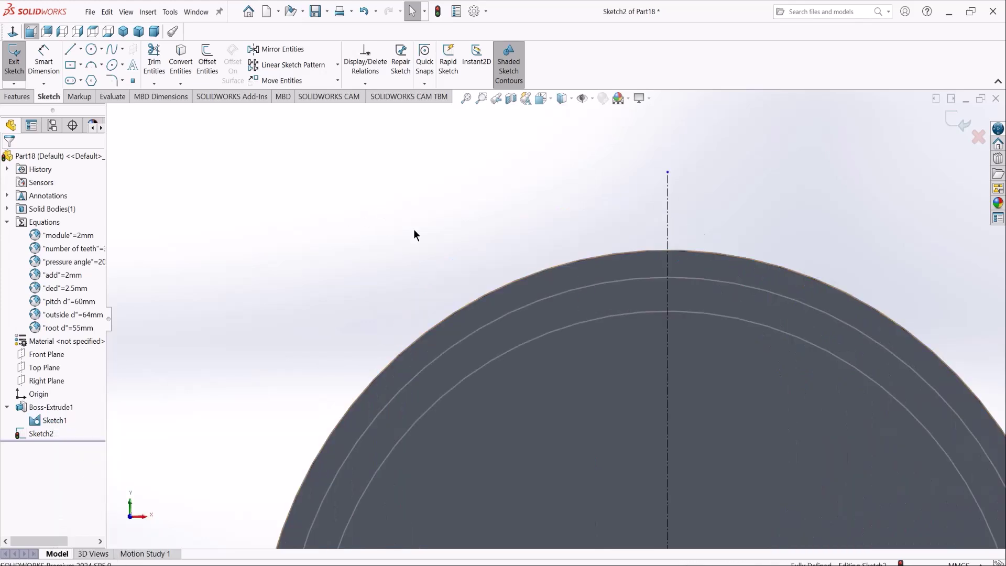
Step: Draw a three-point arc left of the vertical centerline, from the innermost circle to the outermost circle, bulging toward the centerline
left_click(91, 64)
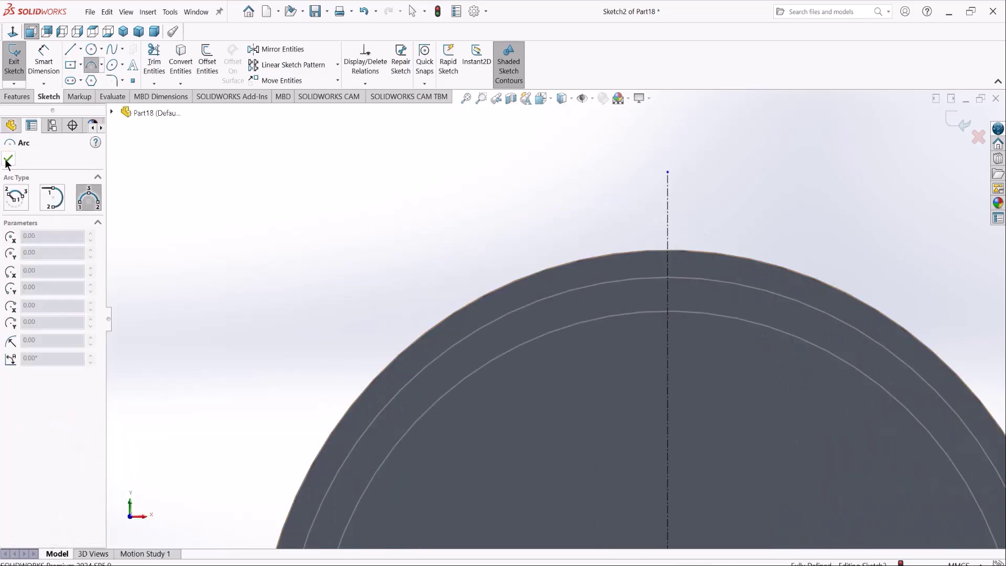
left_click(7, 160)
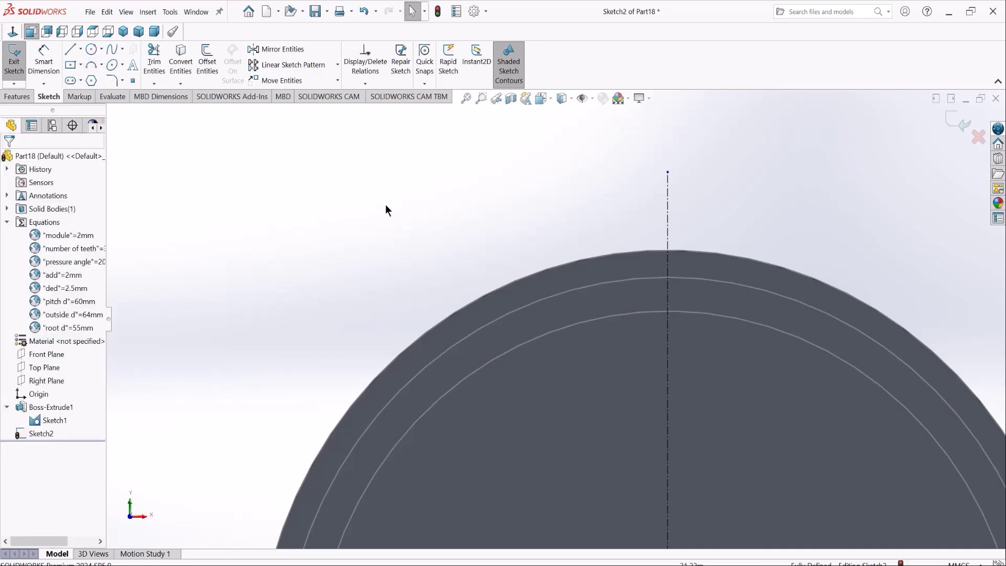
left_click(92, 64)
scroll(597, 317, "up", 2)
left_click(588, 316)
left_click(567, 231)
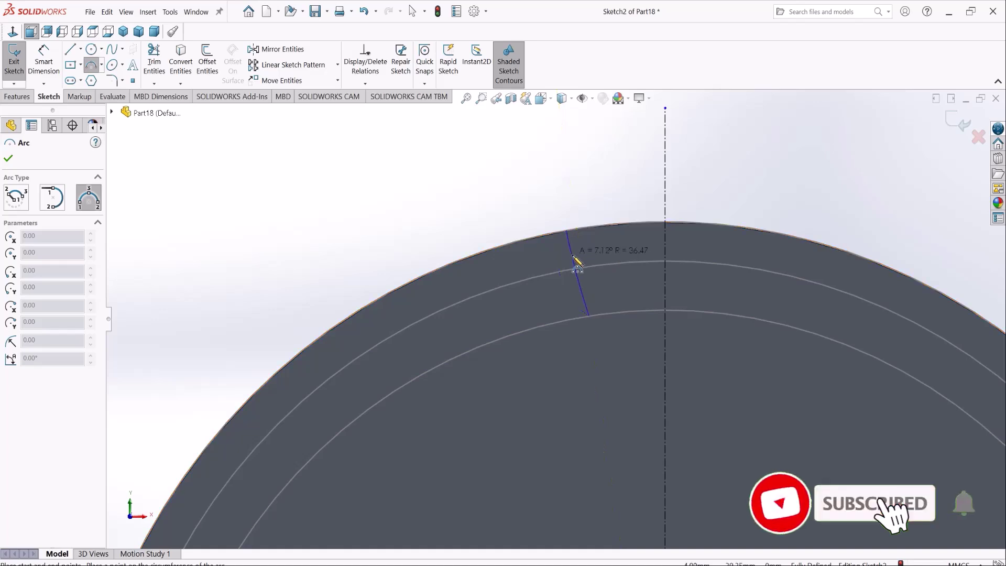
left_click(577, 264)
key("Escape")
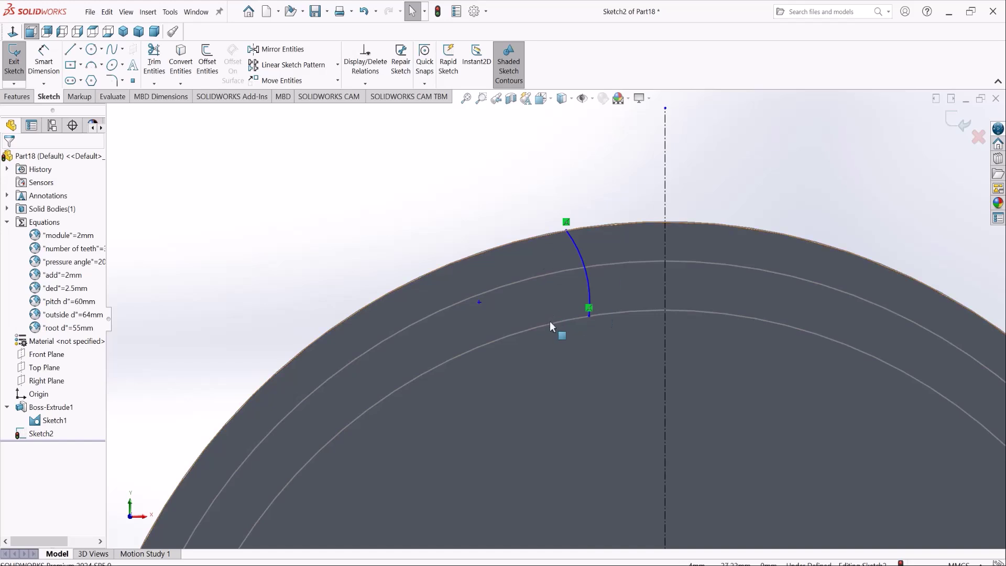
left_click(588, 286)
key("Escape")
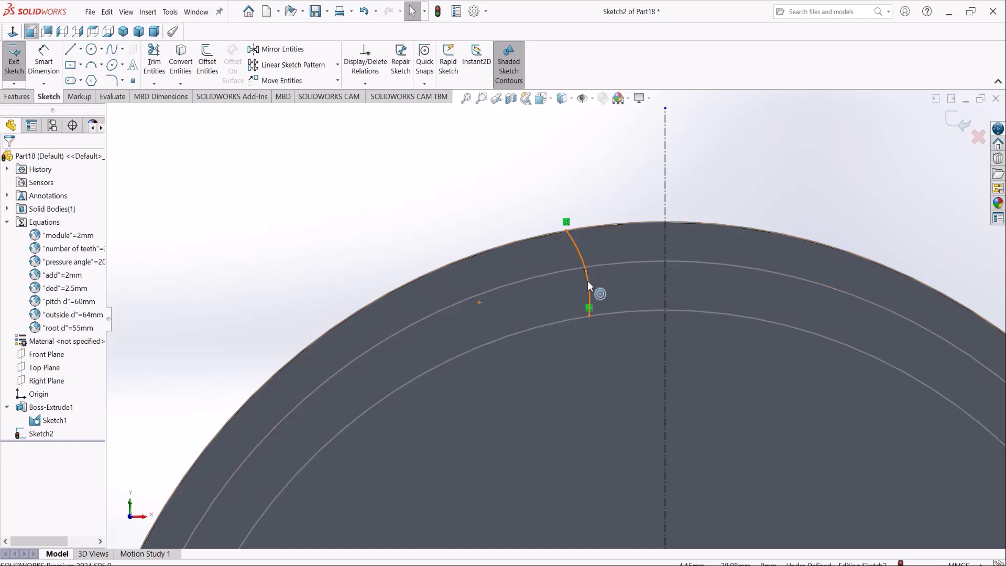
Step: Draw a construction centerline from the arc's inner endpoint to the origin
scroll(579, 369, "up", 3)
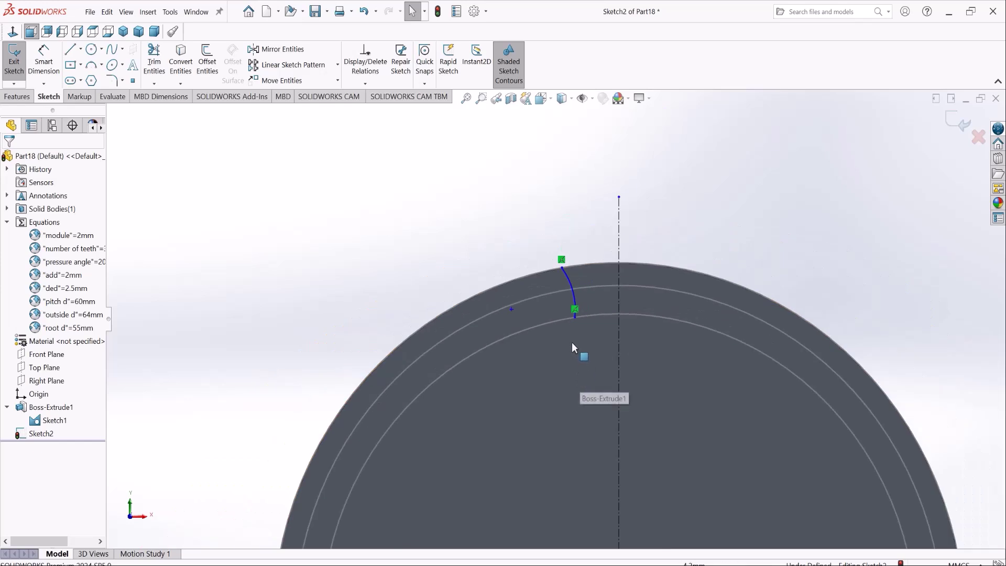
scroll(555, 319, "up", 3)
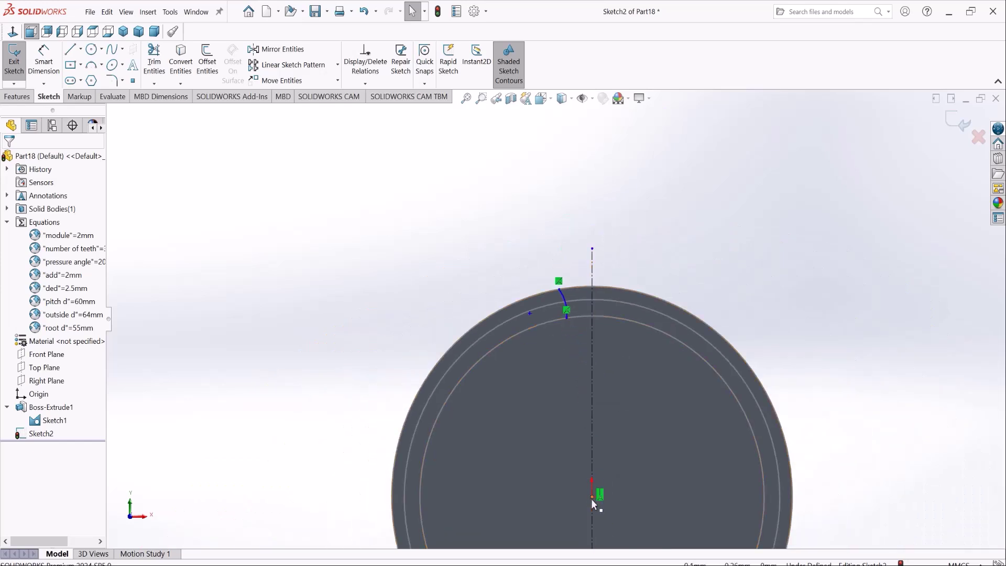
left_click(80, 49)
left_click(83, 81)
left_click(566, 311)
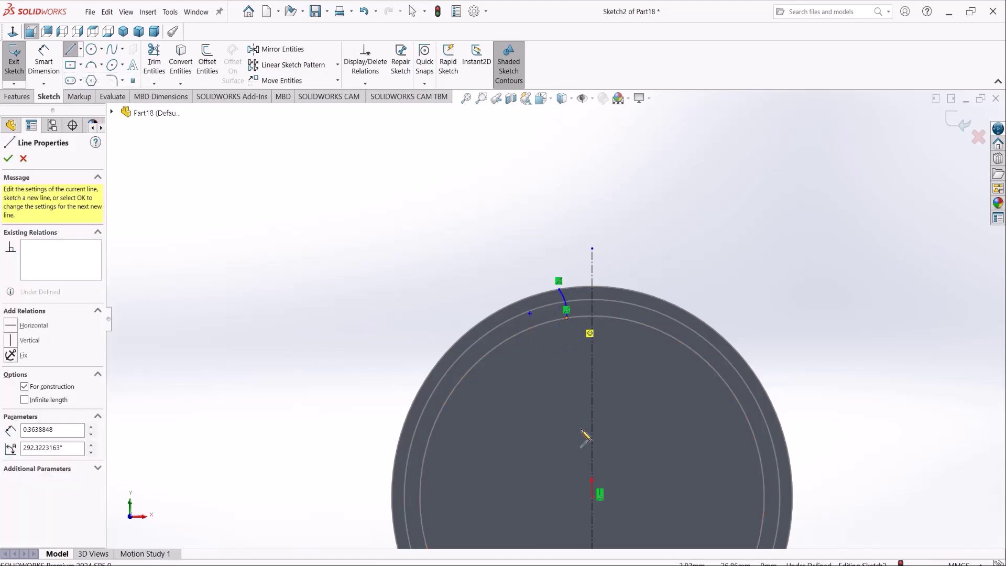
left_click(592, 493)
scroll(557, 256, "up", 6)
key("Escape")
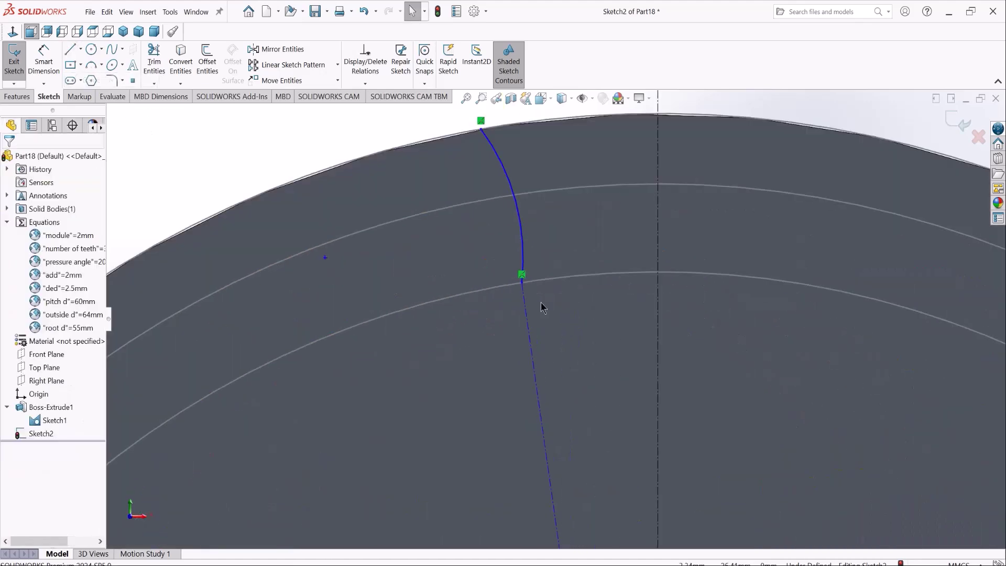
Step: Make the tooth arc tangent to the centerline running to the origin
left_click(523, 309)
left_click(519, 210, "ctrl")
left_click(515, 174)
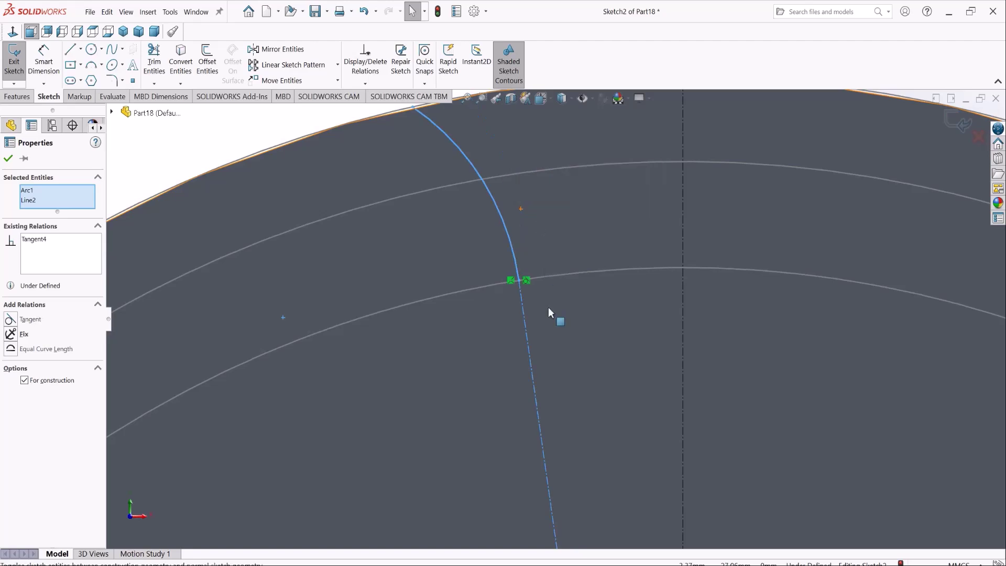
scroll(557, 318, "down", 3)
key("Escape")
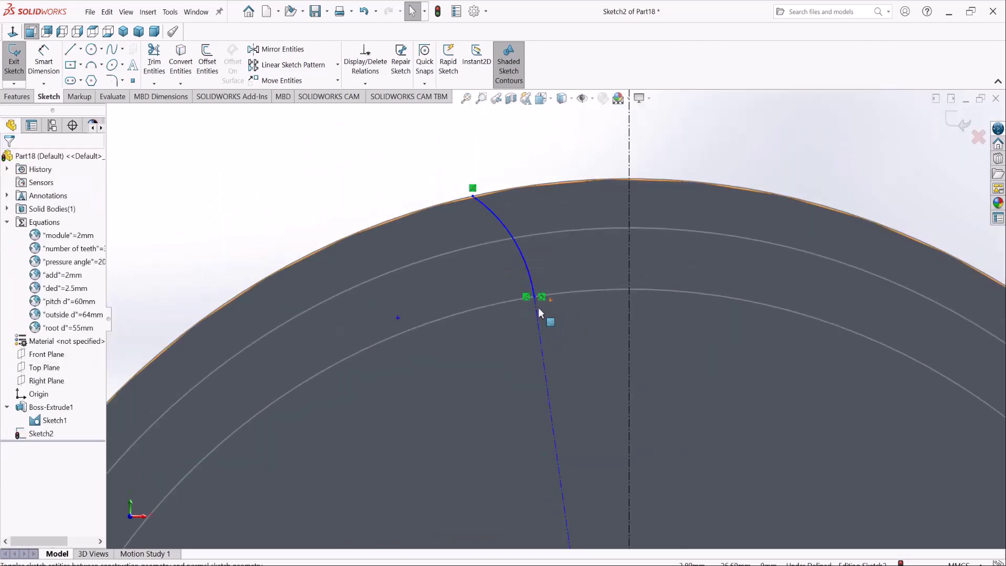
Step: Mirror the arc and its radial centerline about the vertical centerline
left_click(269, 50)
left_click_drag(558, 343, 471, 238)
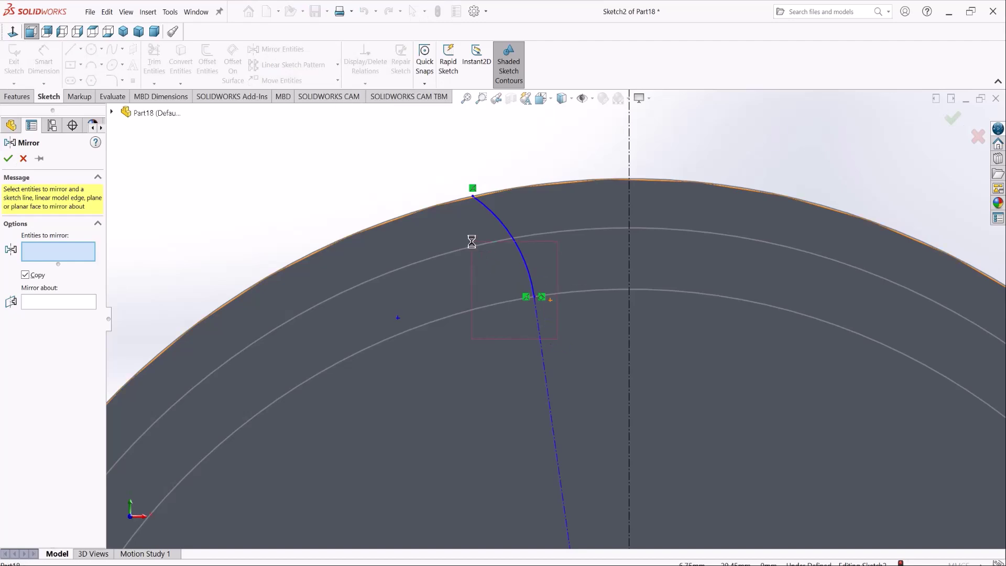
left_click(82, 313)
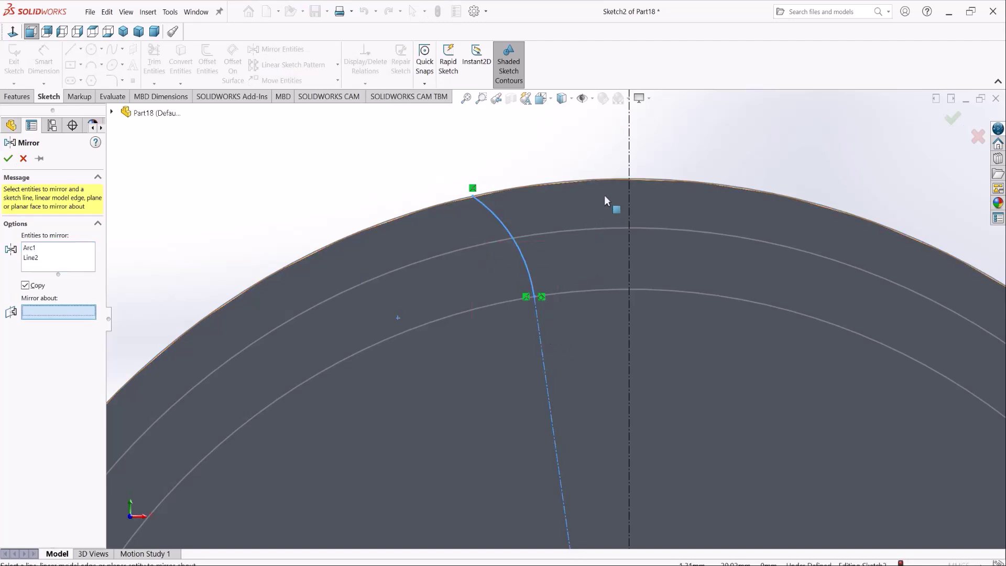
left_click(629, 155)
left_click(8, 158)
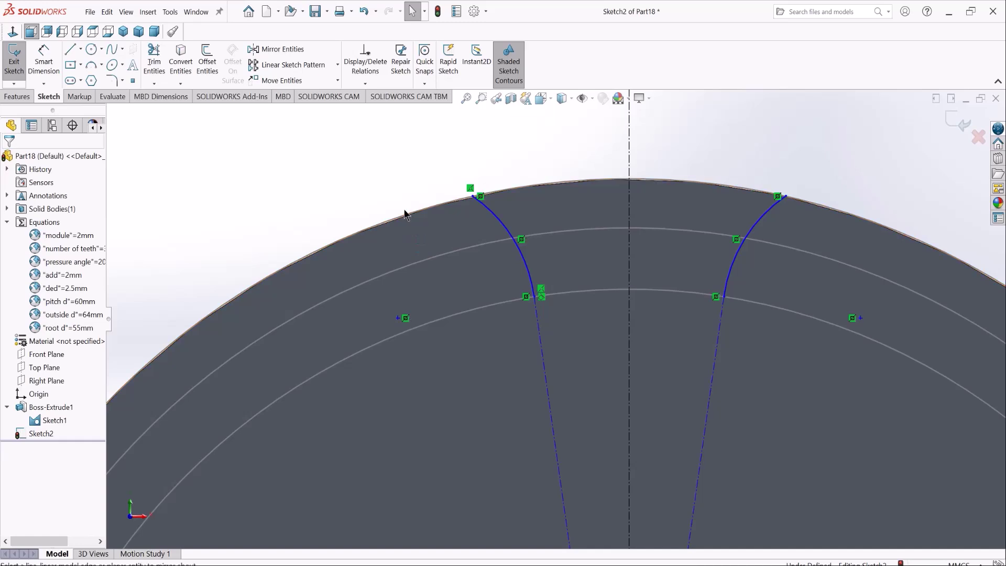
Step: Place sketch points where the two arcs cross the middle (pitch) circle
scroll(613, 305, "down", 3)
scroll(599, 227, "down", 4)
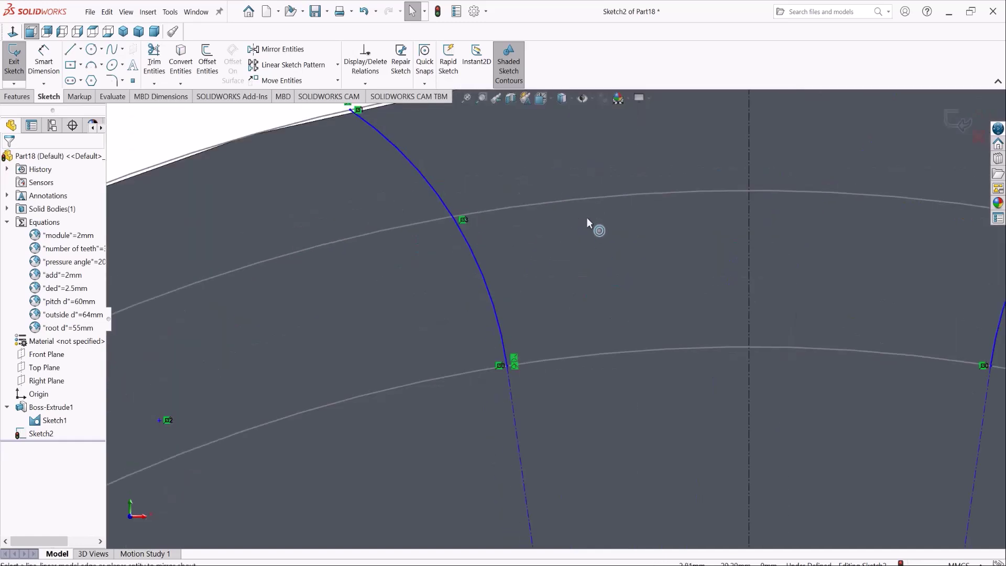
left_click(133, 80)
scroll(369, 273, "down", 2)
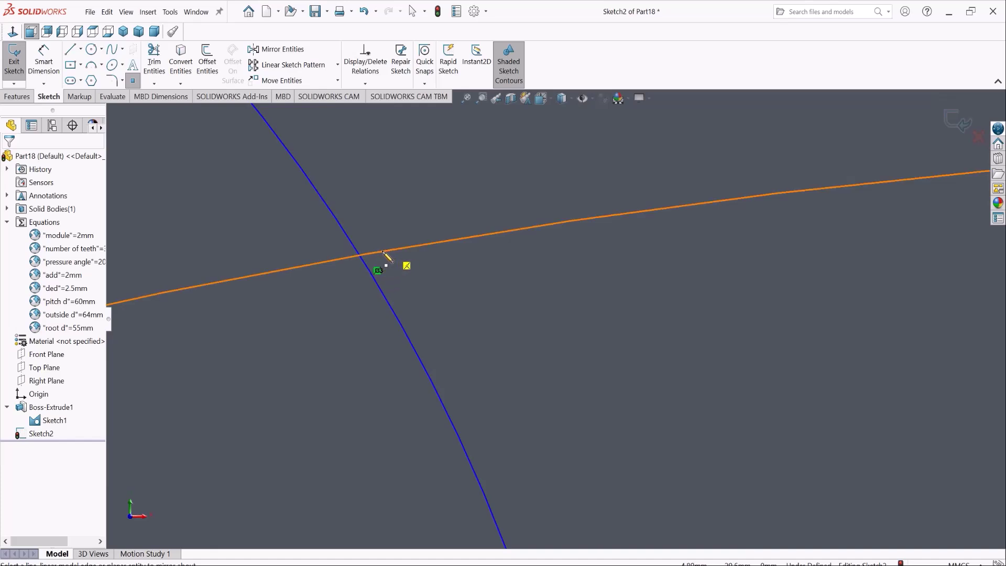
left_click(360, 256)
scroll(521, 332, "up", 6)
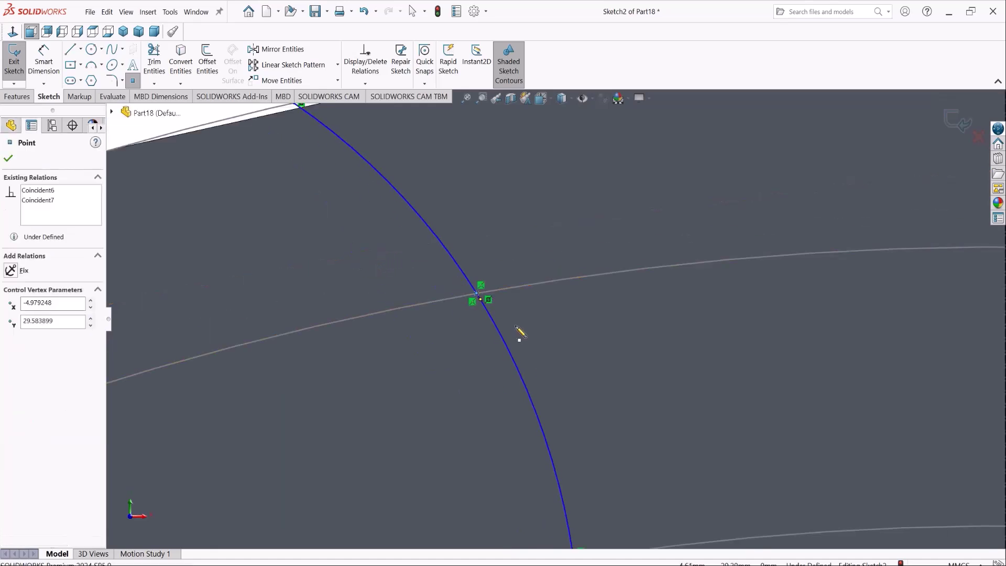
scroll(606, 319, "down", 6)
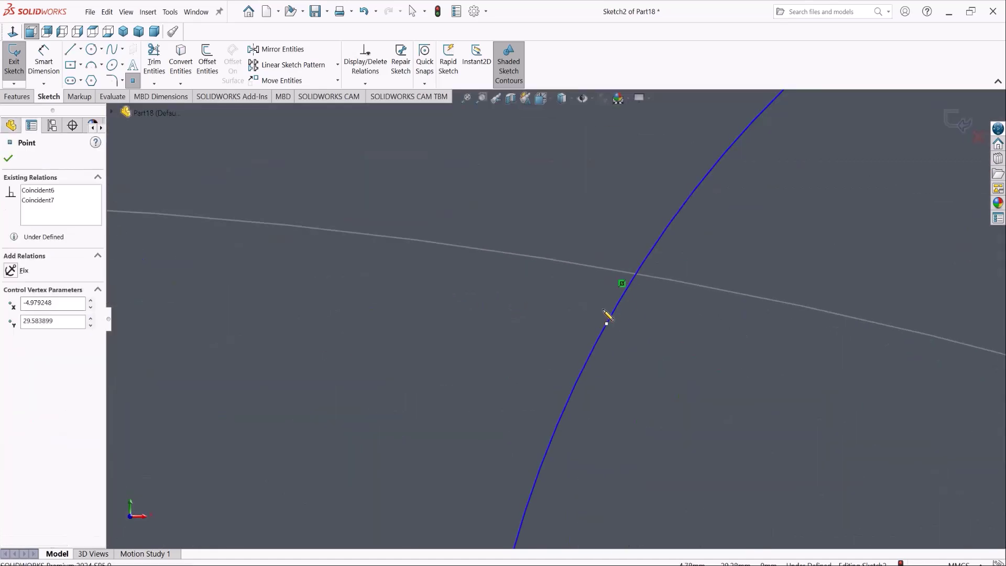
left_click(634, 271)
scroll(417, 366, "up", 10)
key("Escape")
scroll(420, 312, "down", 4)
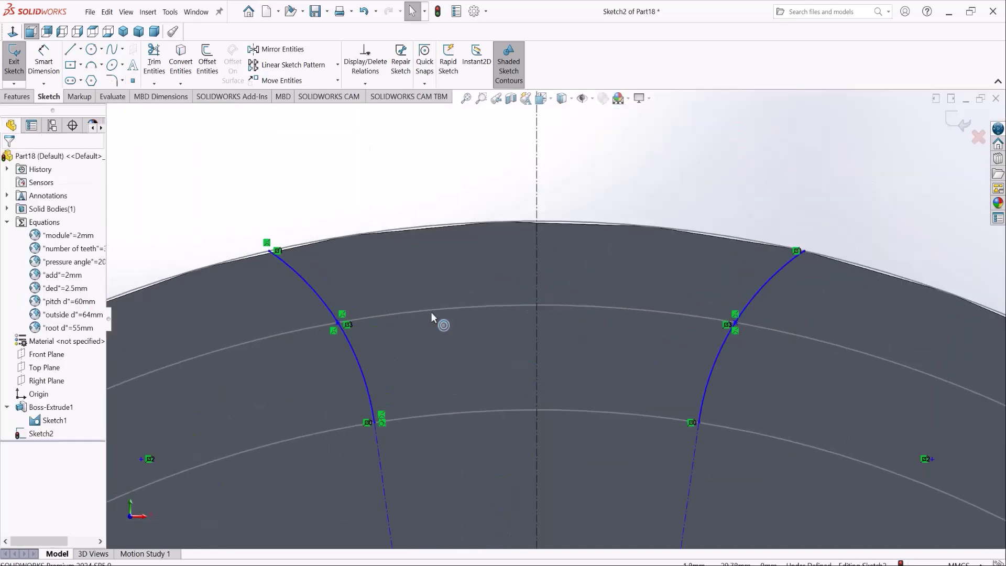
Step: Connect the two pitch-circle points with a horizontal construction centerline
left_click(80, 49)
left_click(85, 79)
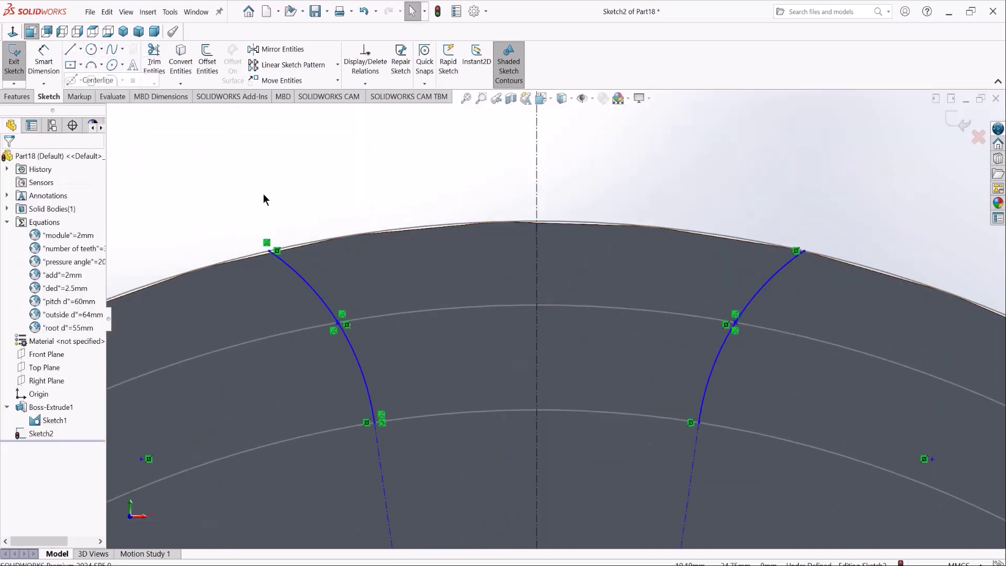
scroll(341, 328, "up", 2)
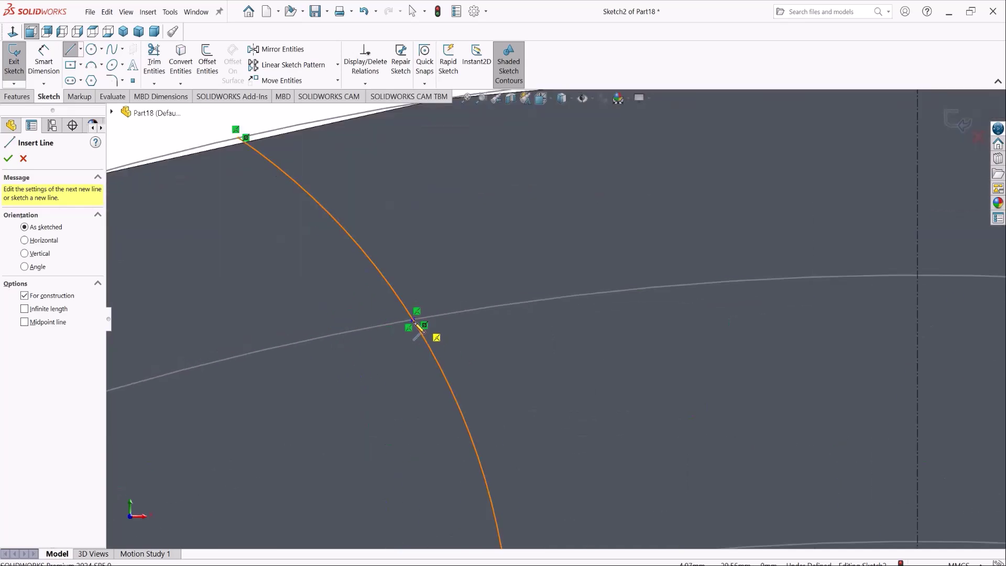
left_click(420, 329)
scroll(421, 329, "down", 5)
scroll(713, 358, "up", 6)
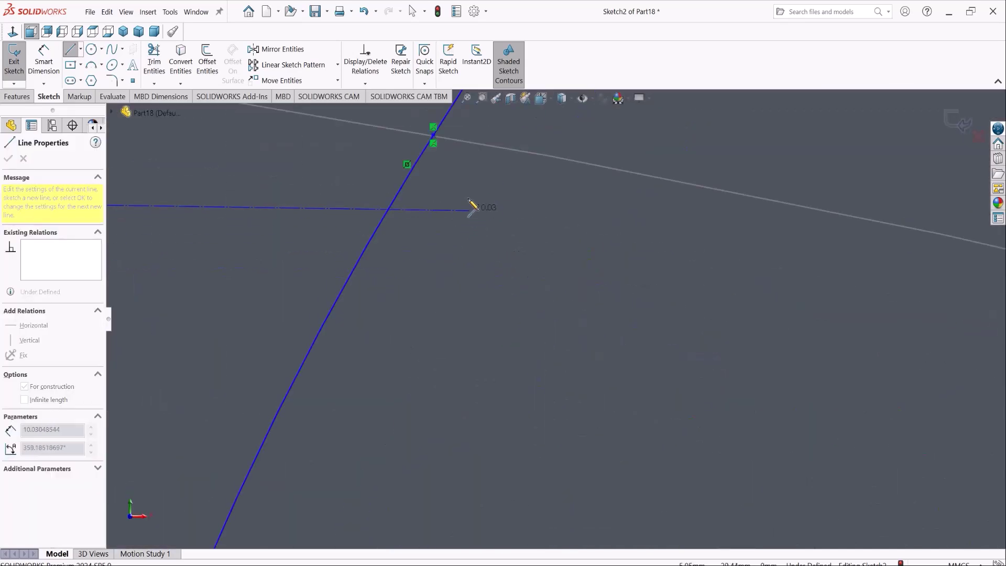
left_click(433, 135)
scroll(432, 137, "down", 6)
key("Escape")
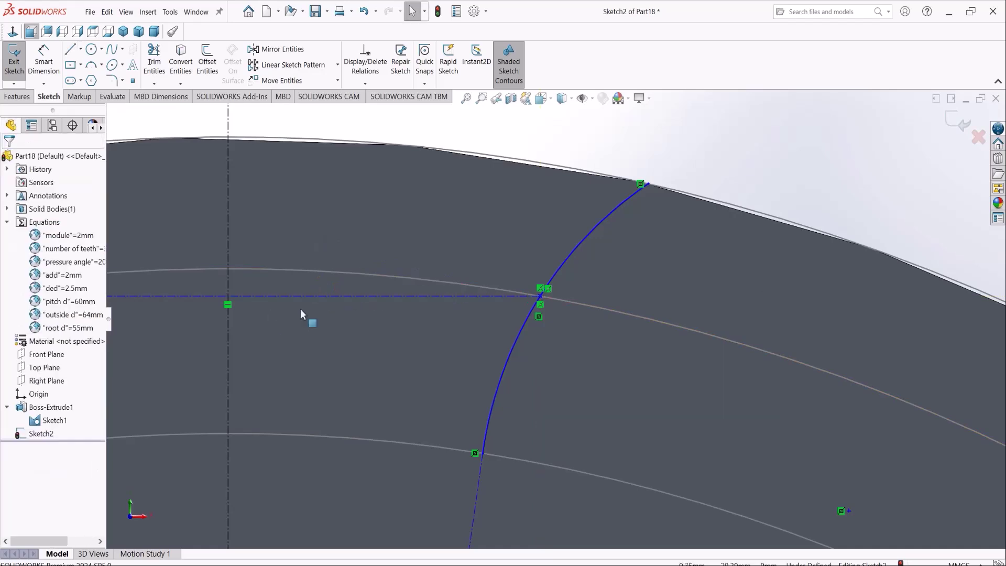
Step: Draw a slanted centerline about 8.7 mm long beside the left arc, starting outside the disc and ending inside the innermost circle
scroll(445, 316, "down", 3)
scroll(444, 315, "up", 3)
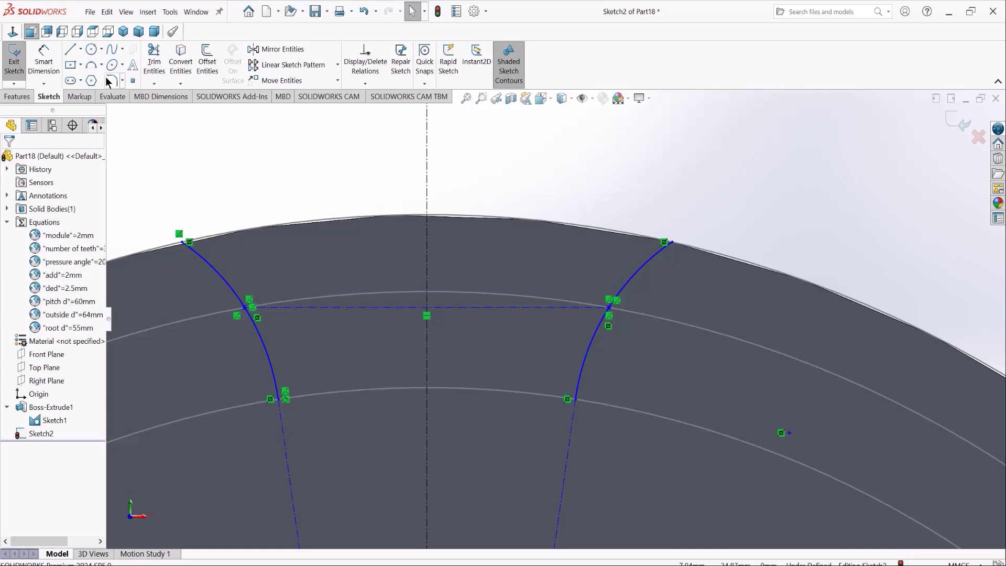
left_click(81, 49)
left_click(99, 79)
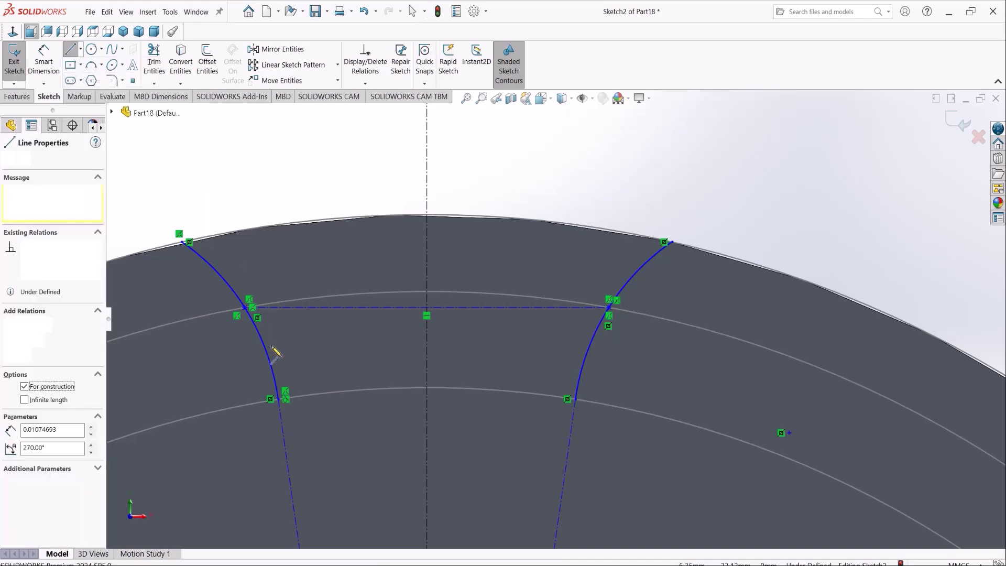
left_click(195, 172)
left_click(343, 467)
right_click(343, 467)
left_click(373, 451)
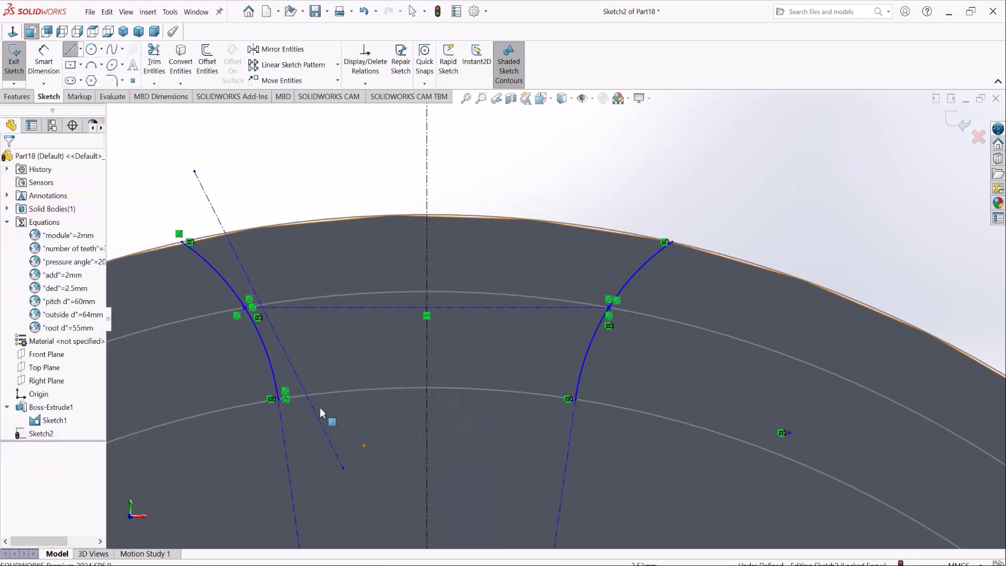
Step: Make the slanted centerline tangent to the left tooth arc
scroll(320, 409, "down", 3)
left_click(334, 300)
left_click(295, 307, "ctrl")
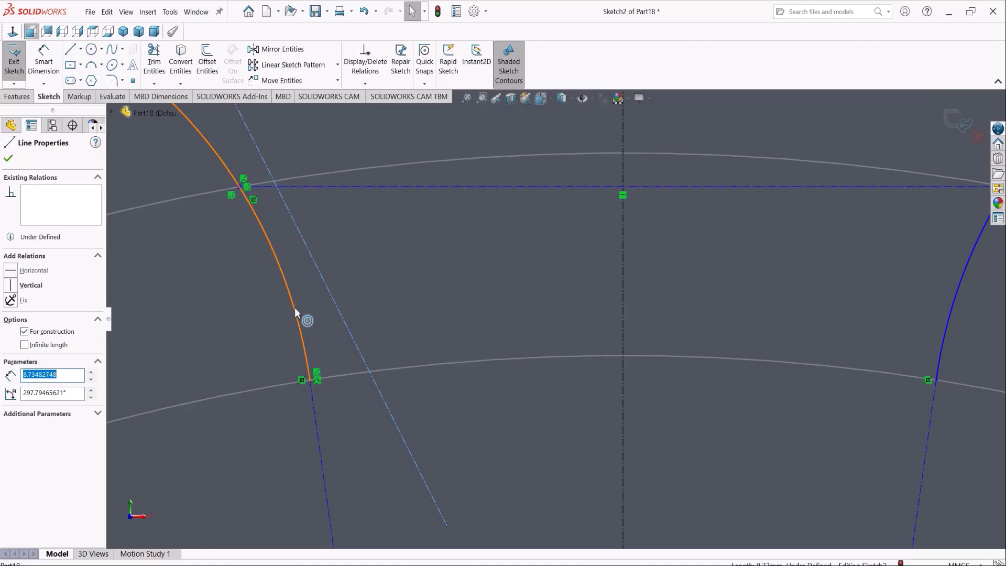
left_click(320, 263)
scroll(308, 240, "down", 5)
key("Escape")
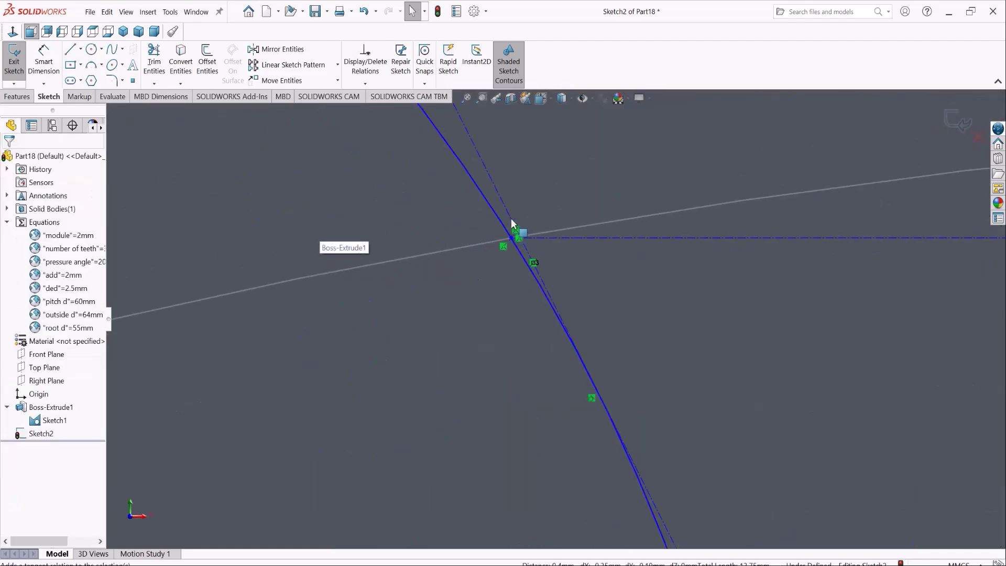
Step: Make the slanted centerline coincident with the point where the left arc crosses the pitch circle
left_click(505, 202)
scroll(508, 226, "down", 2)
key("Escape")
left_click(523, 223)
scroll(533, 271, "down", 4)
left_click(517, 291, "ctrl")
left_click(560, 250)
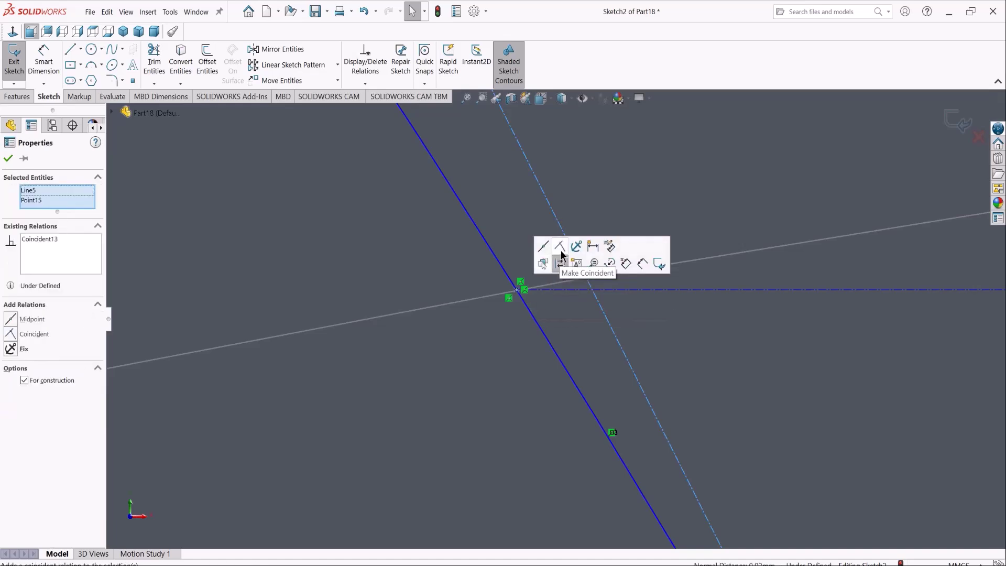
scroll(555, 319, "up", 8)
key("Escape")
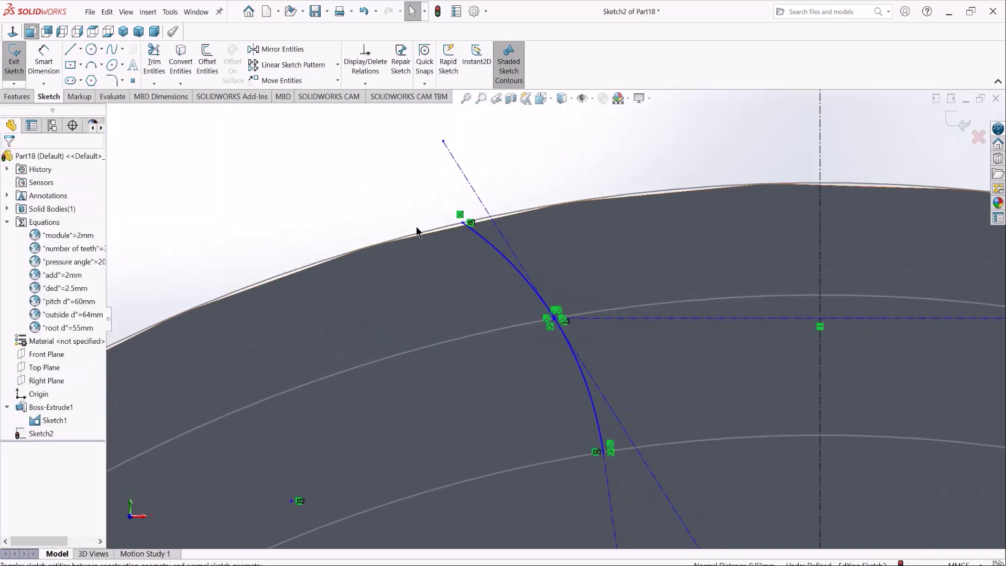
scroll(524, 344, "up", 2)
key("ctrl+z")
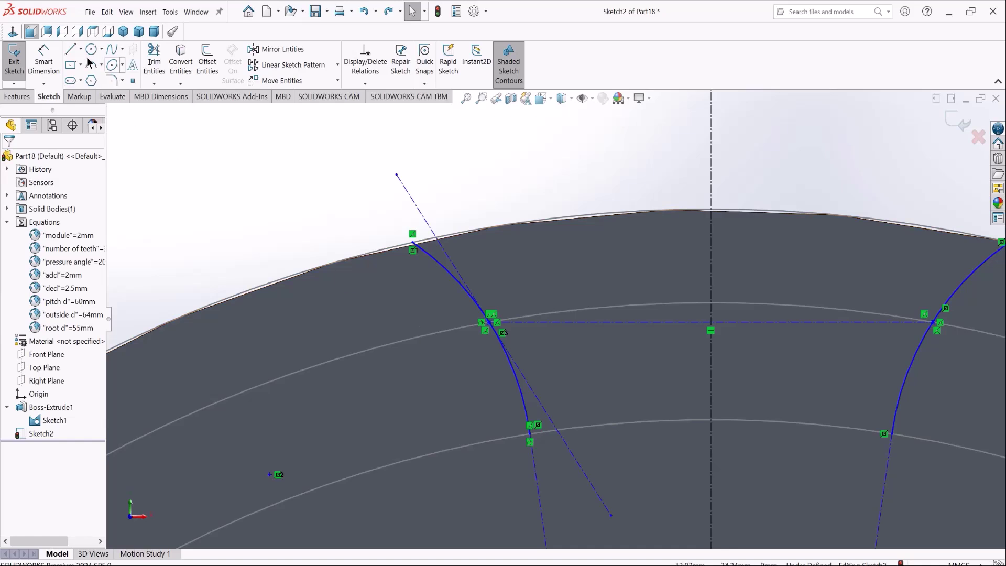
Step: Draw a slanted construction centerline from the left arc's pitch-circle point up across the vertical centerline, ending outside the disc
left_click(80, 49)
left_click(84, 81)
scroll(526, 346, "down", 4)
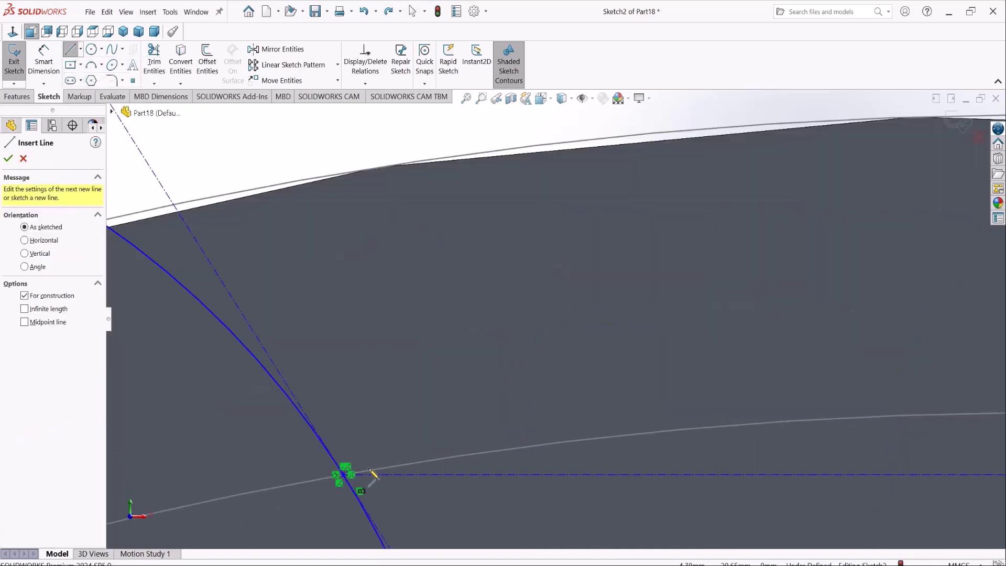
left_click(343, 474)
scroll(608, 287, "up", 6)
left_click(760, 189)
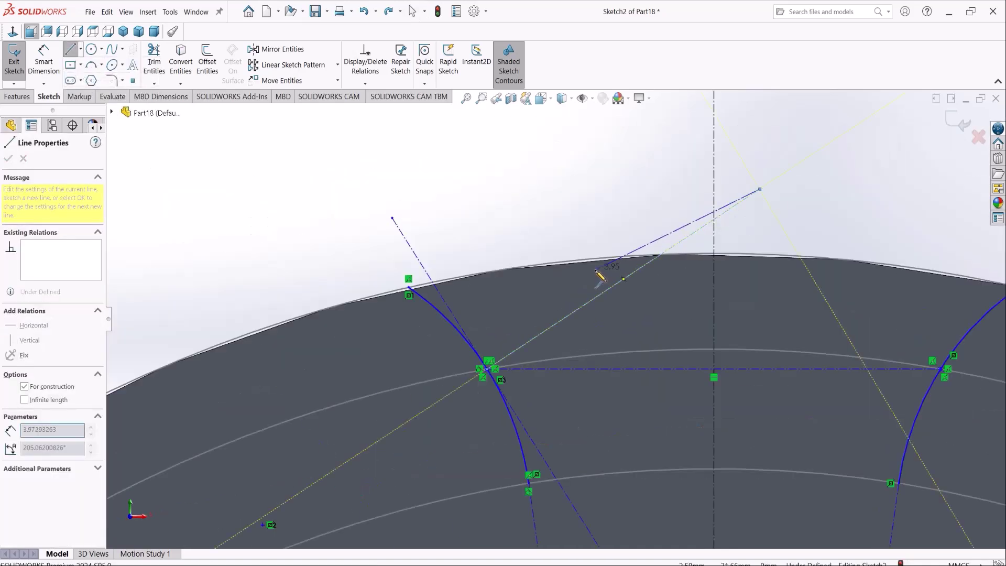
left_click(625, 278)
key("Escape")
Step: Make the new slanted centerline perpendicular to the centerline tangent to the left tooth arc
left_click(627, 277)
left_click(412, 251, "ctrl")
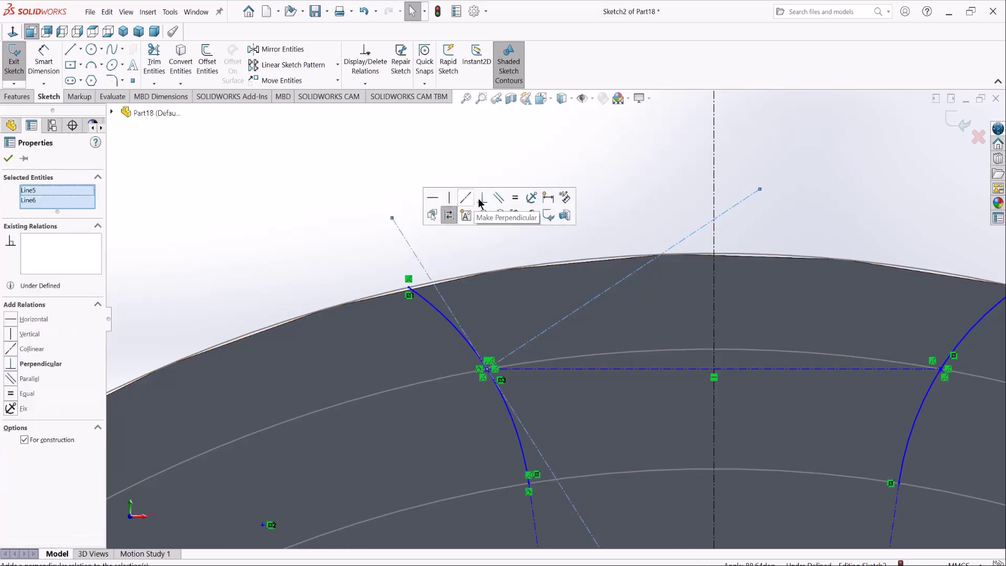
left_click(483, 202)
key("Escape")
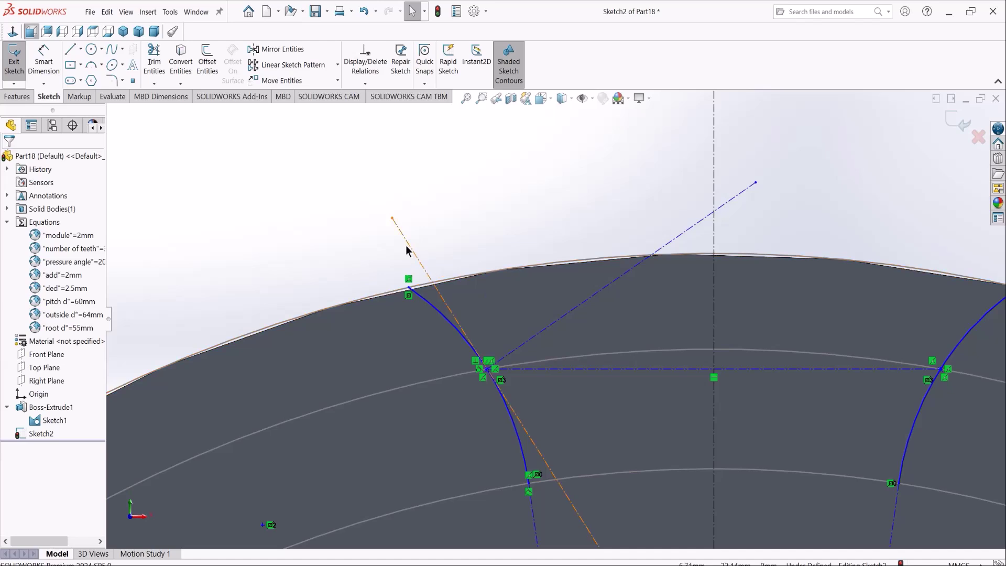
Step: Draw a shallower construction centerline from the same pitch-circle point, between the perpendicular line and the horizontal centerline, ending outside the disc
scroll(491, 262, "up", 3)
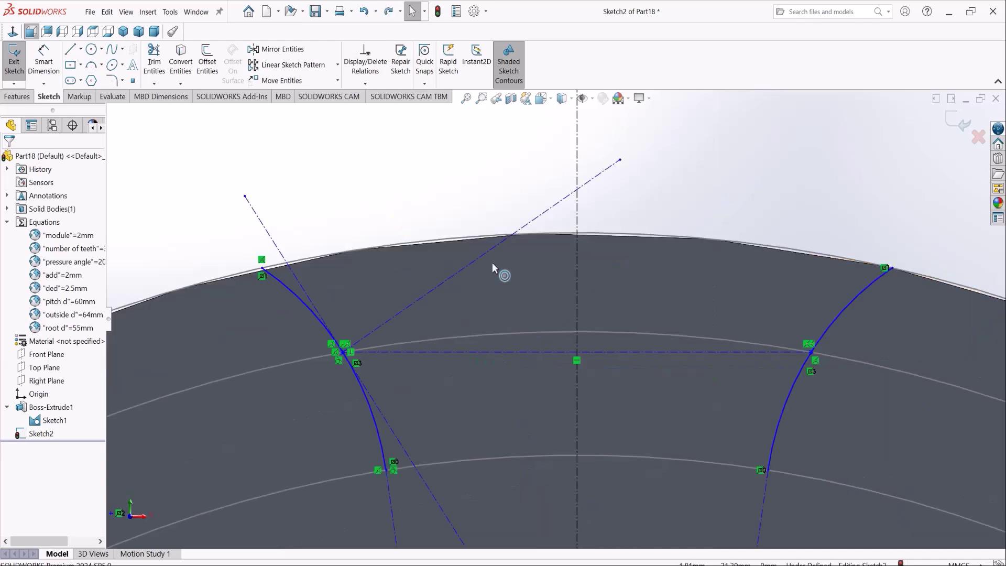
scroll(557, 346, "down", 4)
left_click(81, 50)
left_click(100, 78)
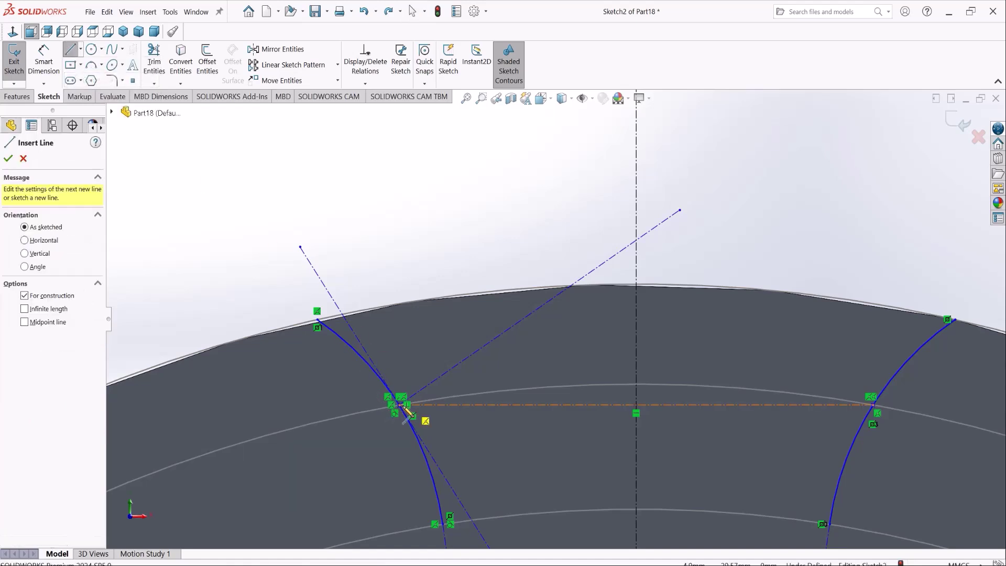
left_click(402, 405)
left_click(856, 260)
key("Escape")
key("Escape")
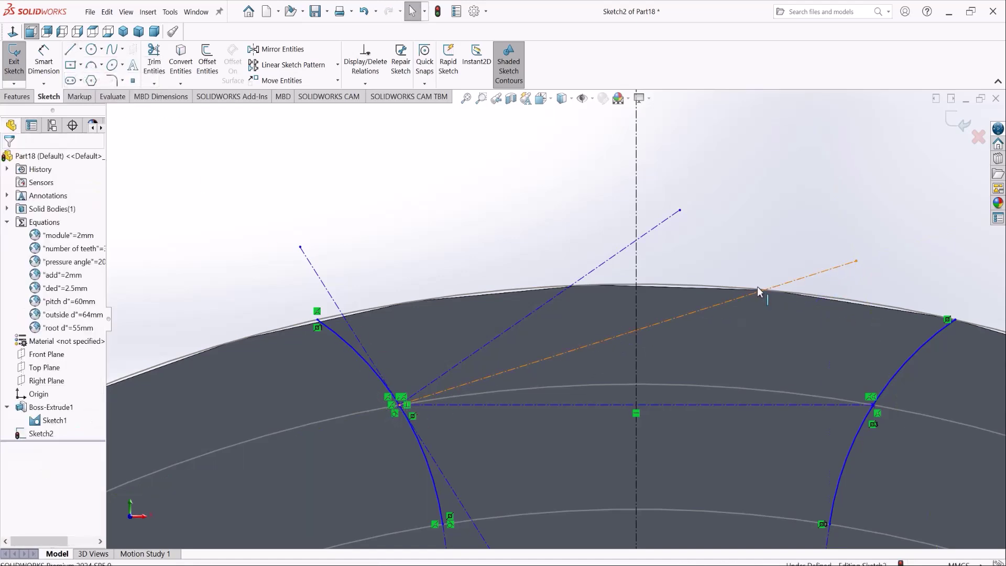
Step: Make the shallower centerline tangent to the pitch circle
left_click(759, 291)
scroll(335, 417, "down", 3)
left_click(335, 395, "ctrl")
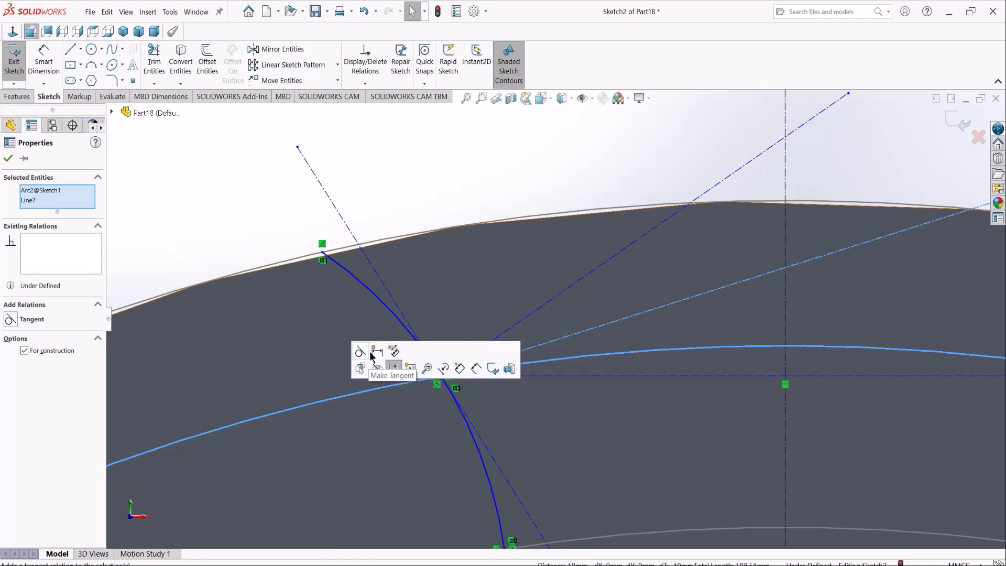
left_click(370, 356)
scroll(651, 270, "up", 3)
Step: Dimension the angle between the perpendicular centerline and the pitch-circle tangent centerline, and begin an equation for its value
right_click_drag(736, 224, 740, 163)
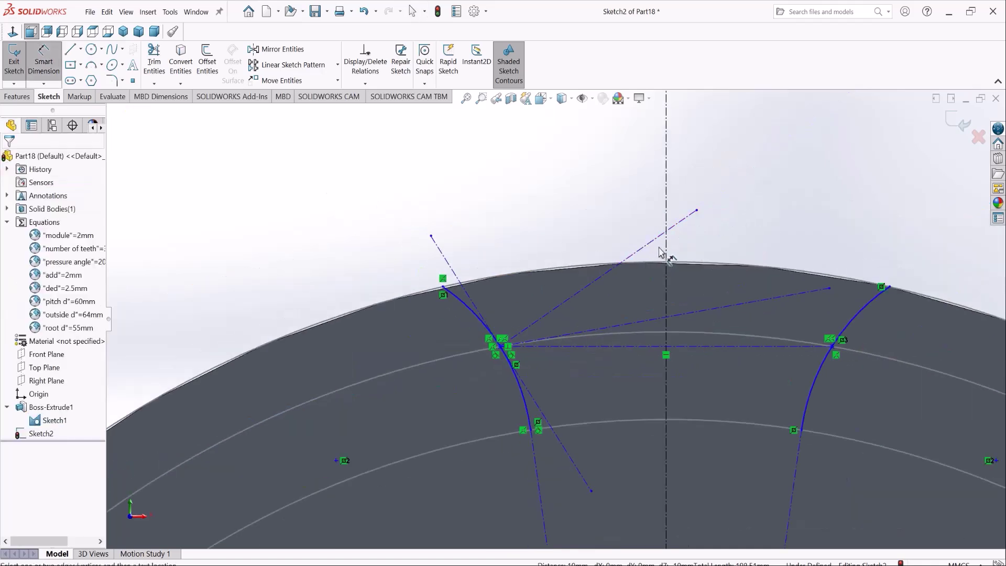
left_click(647, 245)
left_click(715, 307)
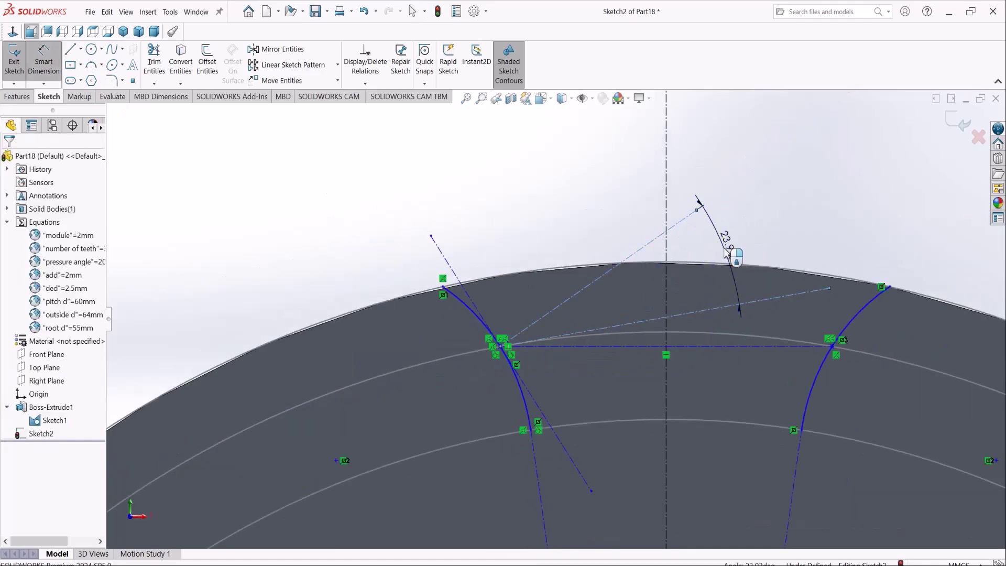
left_click(725, 253)
type("=")
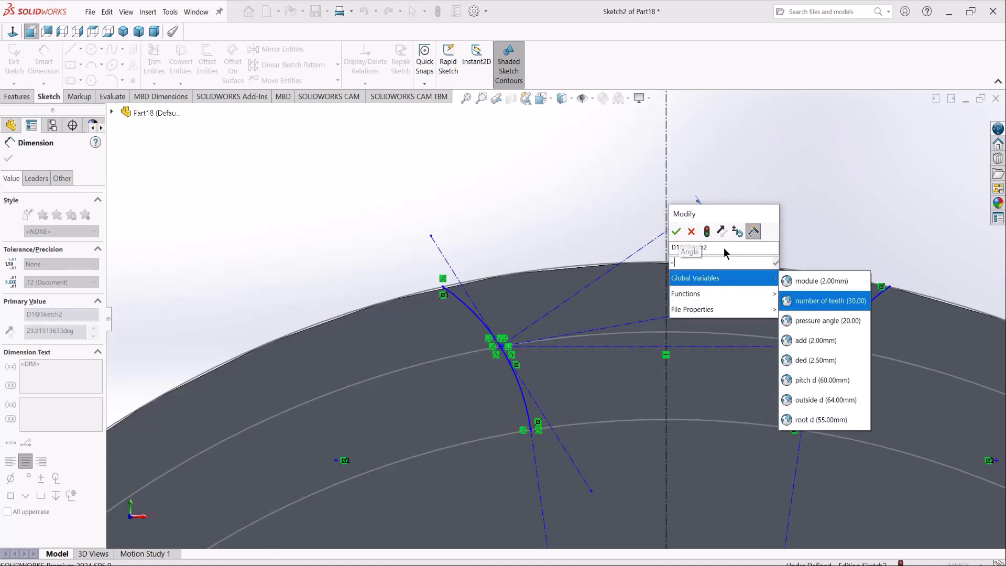
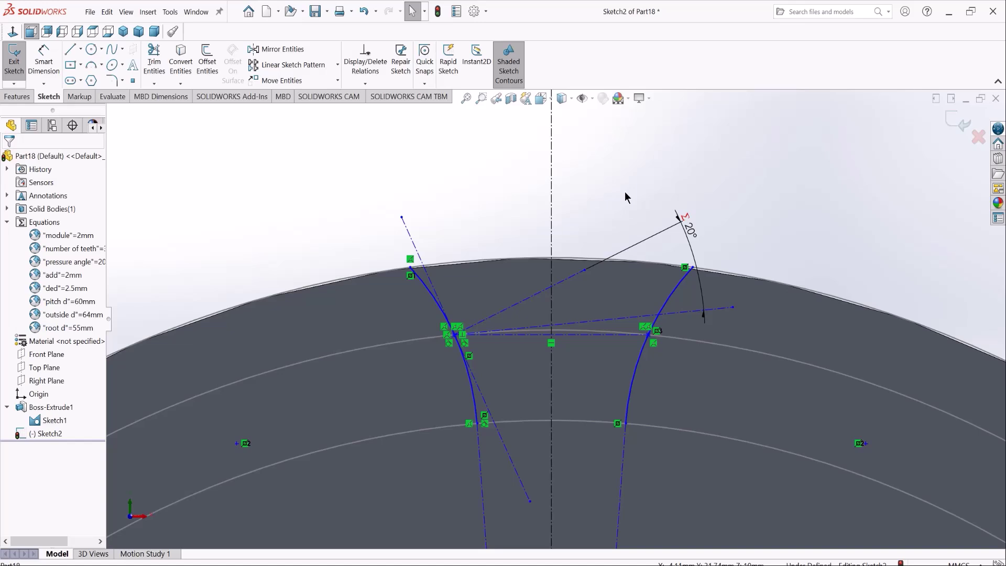
Step: Draw a construction centerline from the gear center up to the outside circle, on the right side of the tooth profile
key("z")
key("z")
key("z")
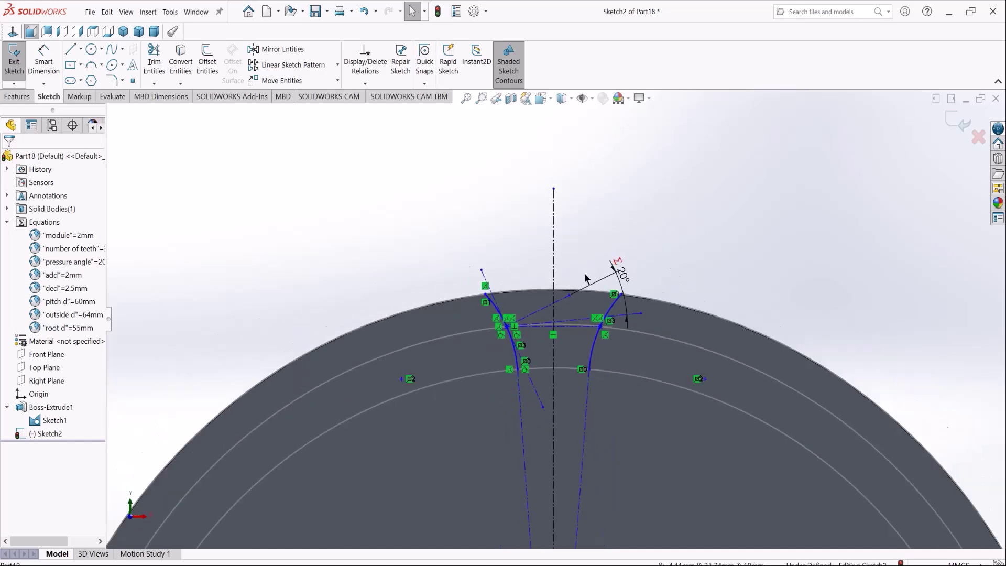
left_click(80, 49)
left_click(95, 79)
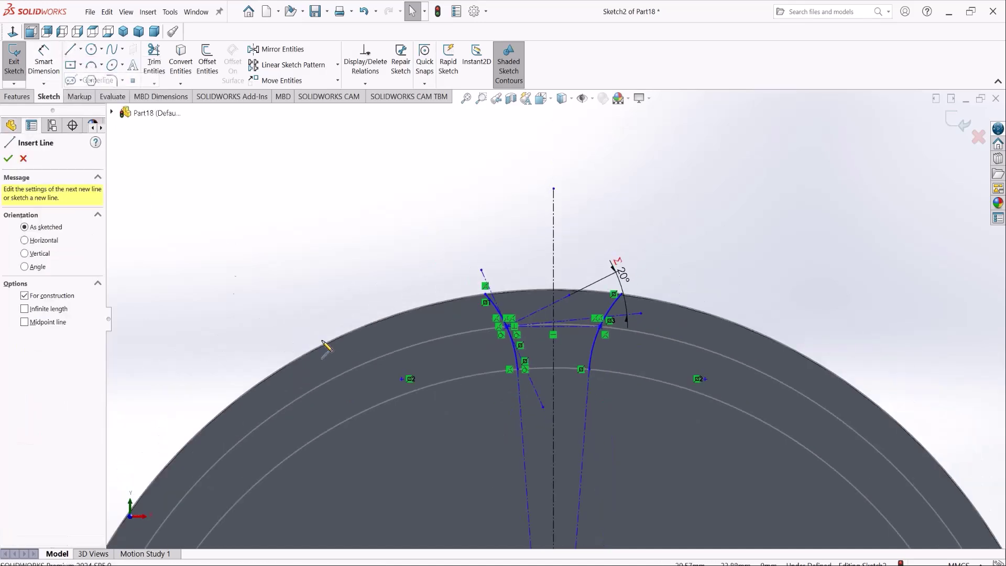
key("z")
key("z")
key("z")
key("z")
left_click(555, 530)
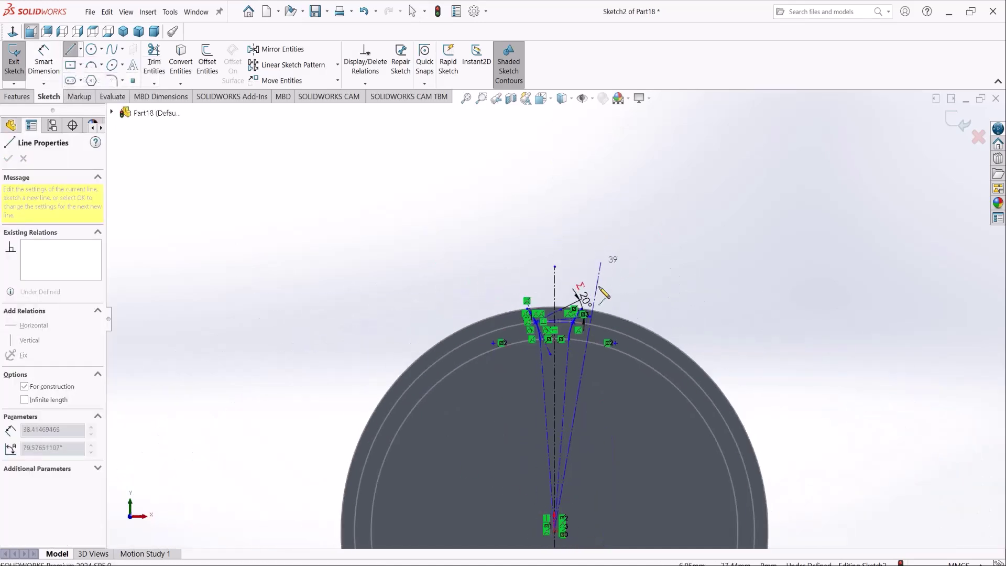
scroll(597, 296, "down", 5)
right_click(565, 361)
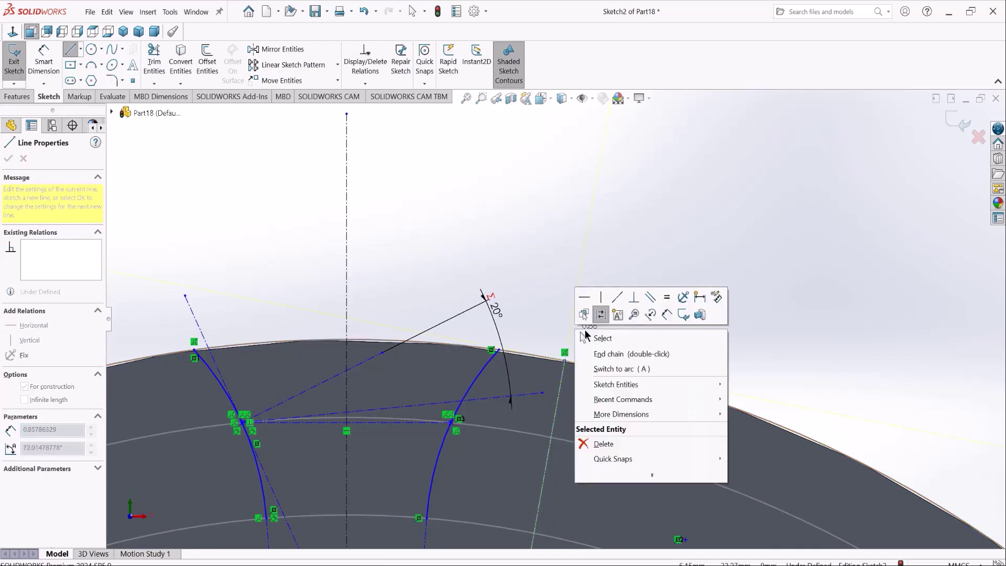
left_click(590, 334)
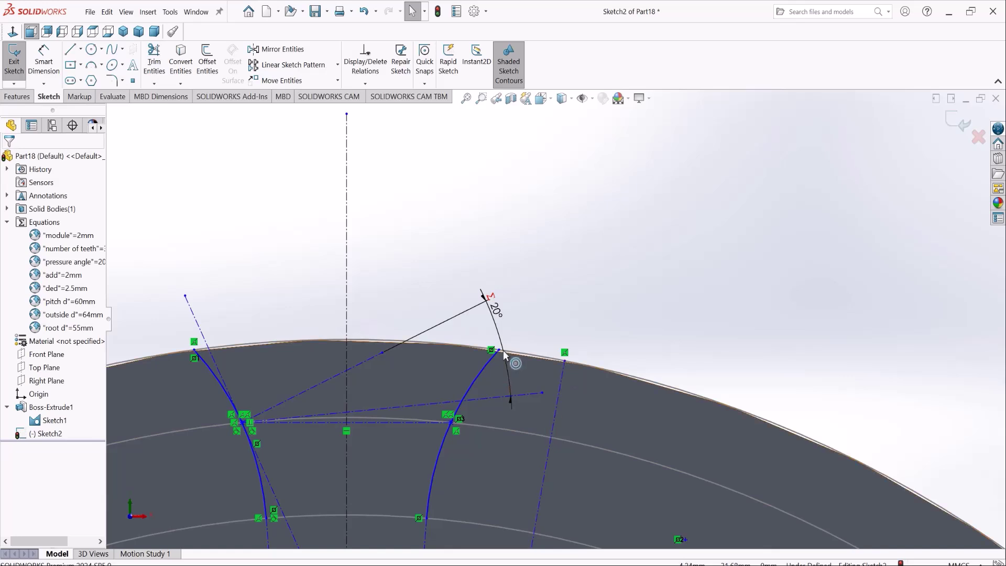
Step: Move the new centerline's upper endpoint along the outside circle toward the right tooth arc
left_click(564, 361)
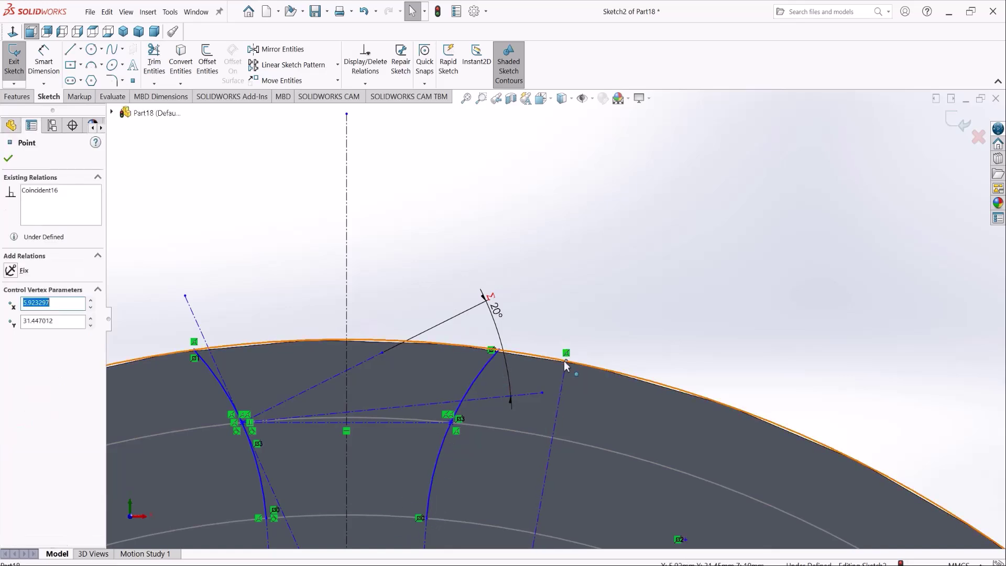
mouse_move(564, 364)
left_mouse_down()
mouse_move(523, 357)
mouse_move(548, 362)
left_mouse_up()
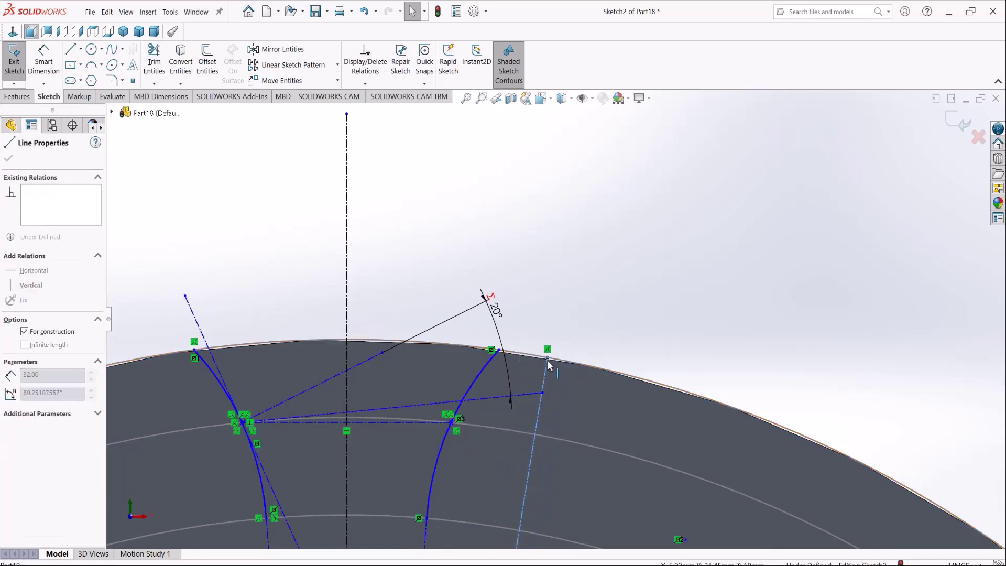
left_click(324, 297)
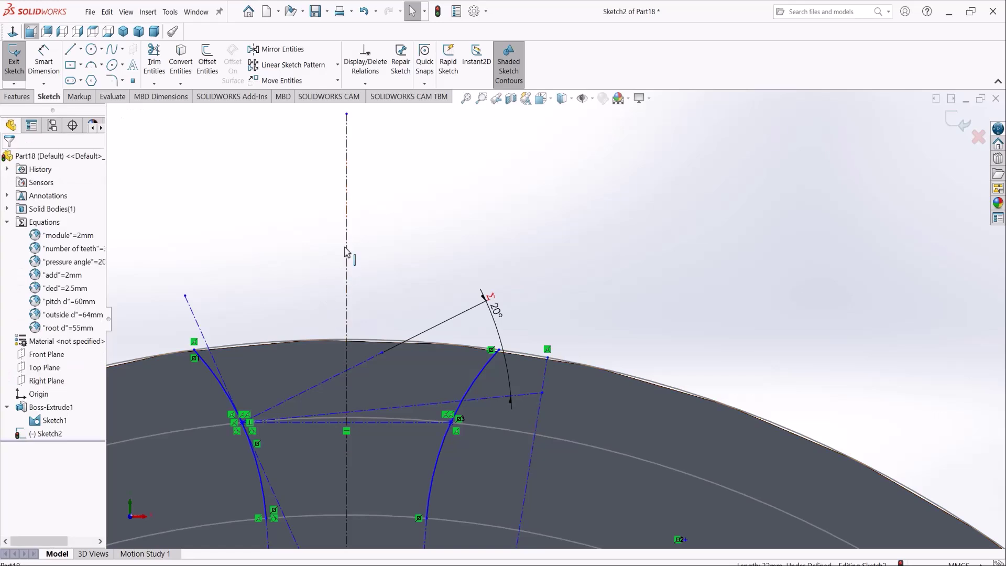
Step: Dimension the angle between the vertical centerline and the new radial centerline with the equation =180/"number of teeth"
right_click_drag(396, 251, 377, 218)
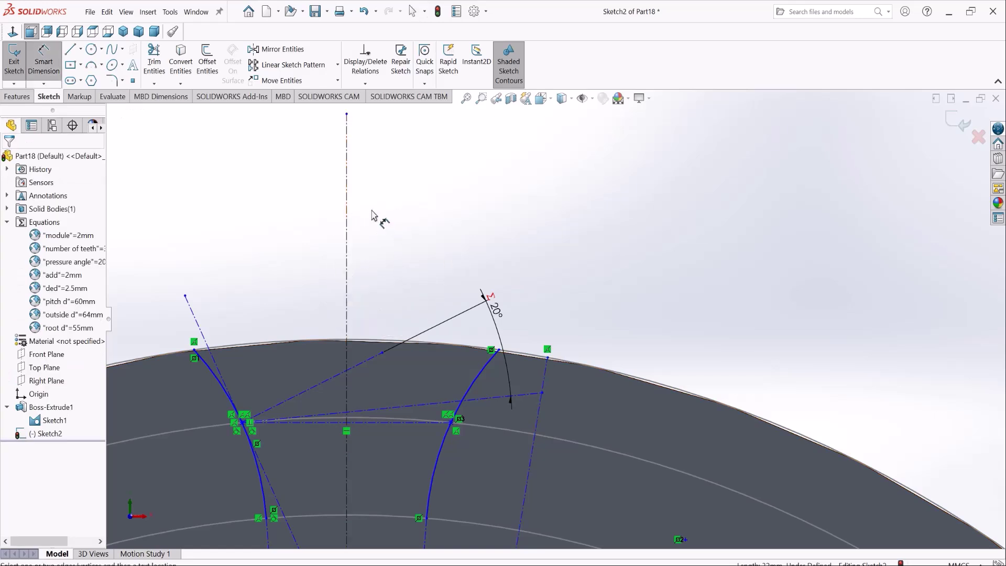
left_click(347, 219)
left_click(529, 467)
left_click(461, 279)
type("180")
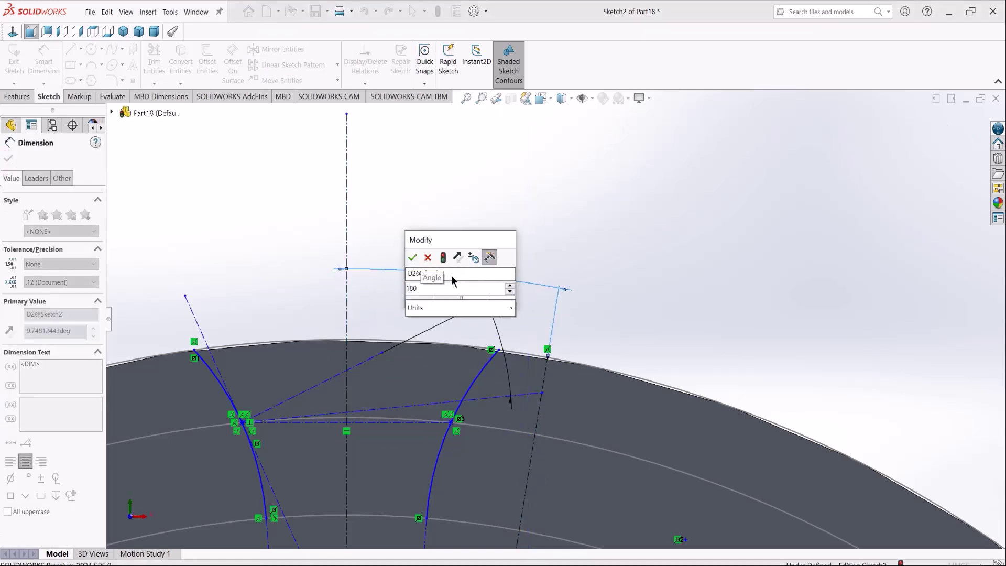
key("Home")
type("=180")
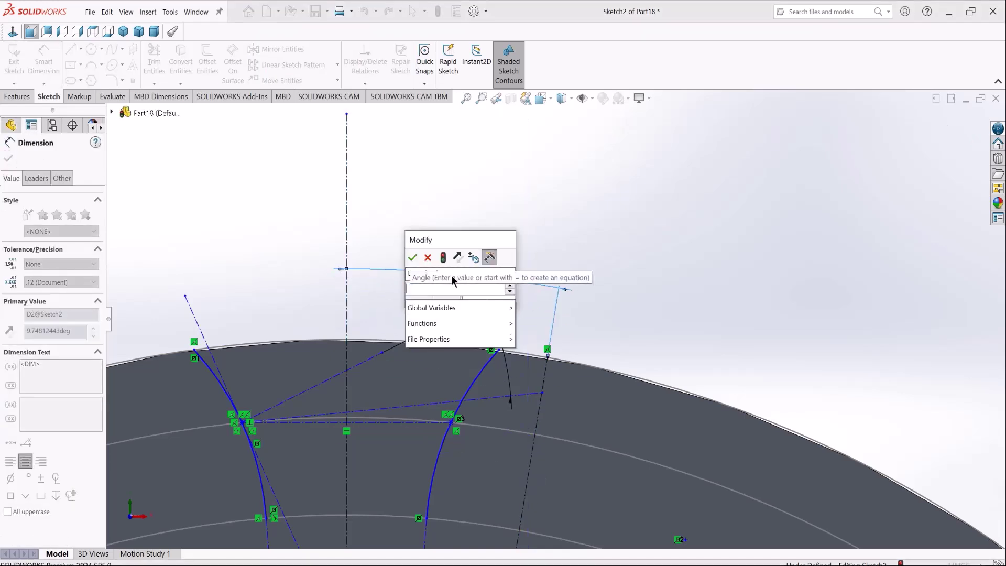
type("/\"number of teeth\"")
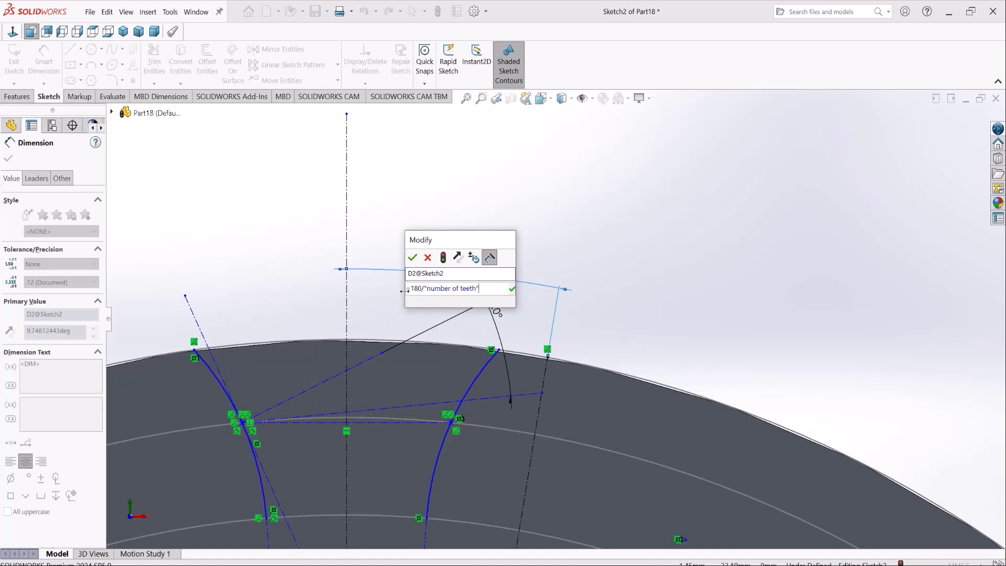
left_click(412, 257)
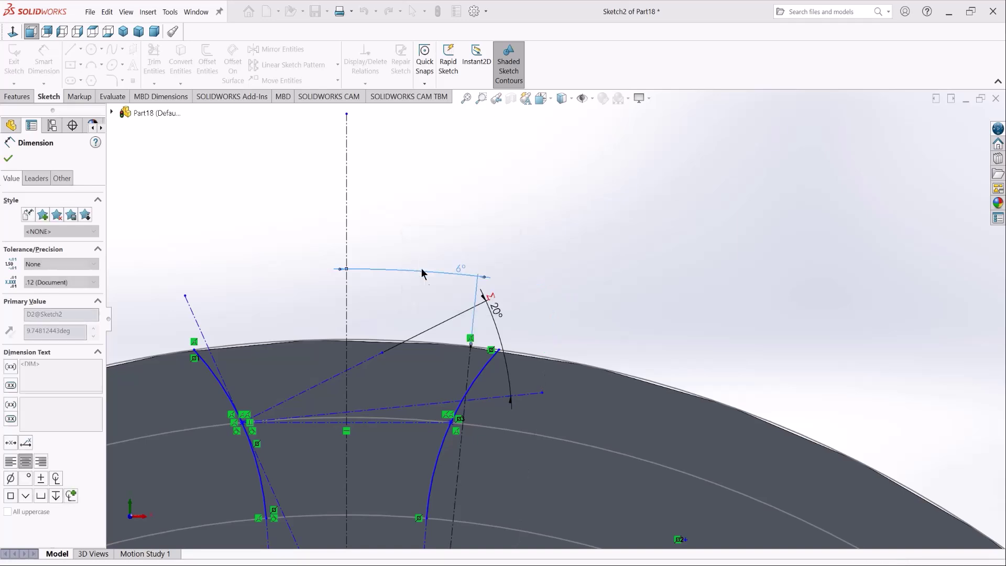
Step: Move the right tooth arc's upper endpoint inward along the outside circle
left_click_drag(498, 350, 448, 344)
key("Escape")
scroll(469, 407, "down", 2)
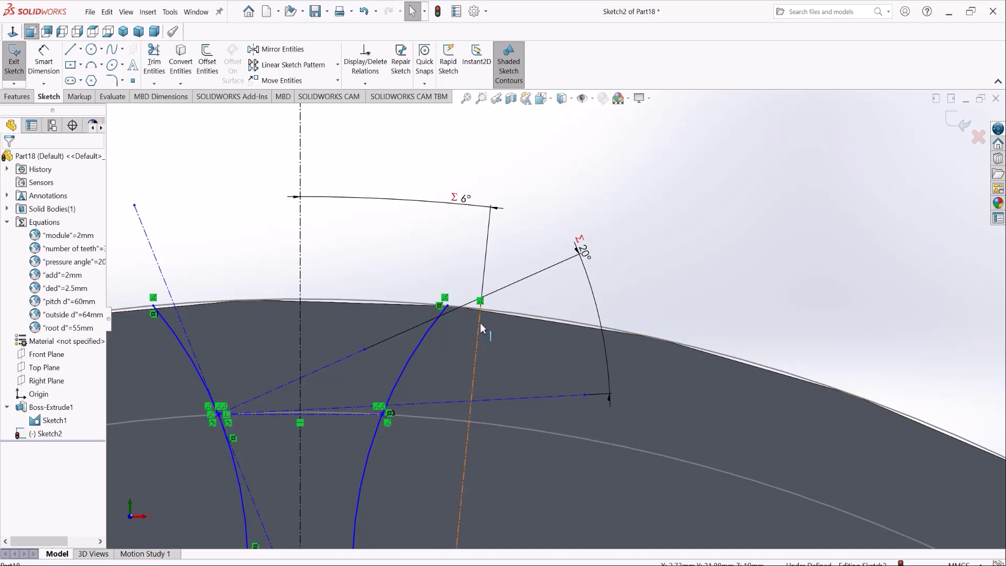
scroll(471, 356, "up", 2)
scroll(521, 281, "down", 3)
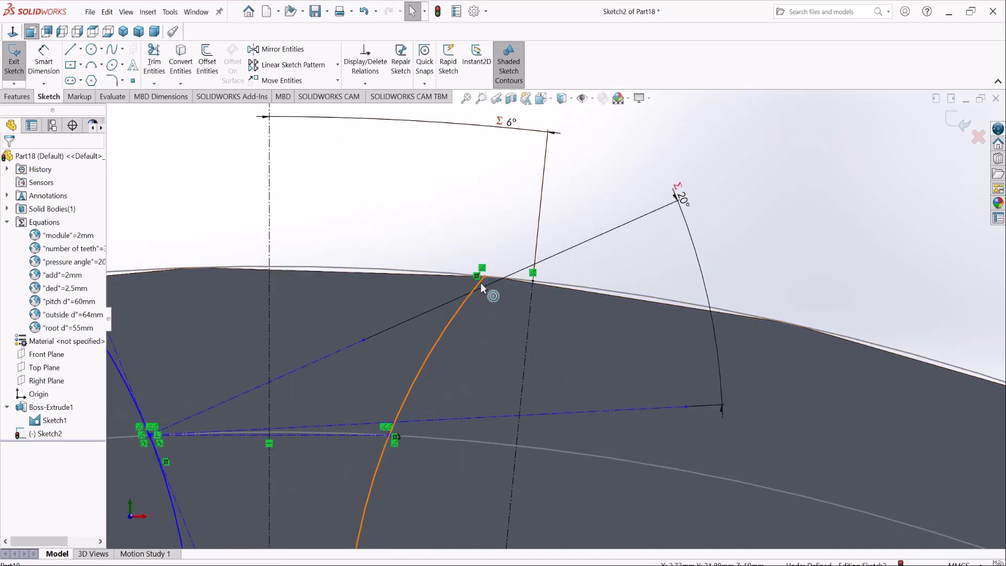
right_click_drag(498, 299, 318, 294)
key("Escape")
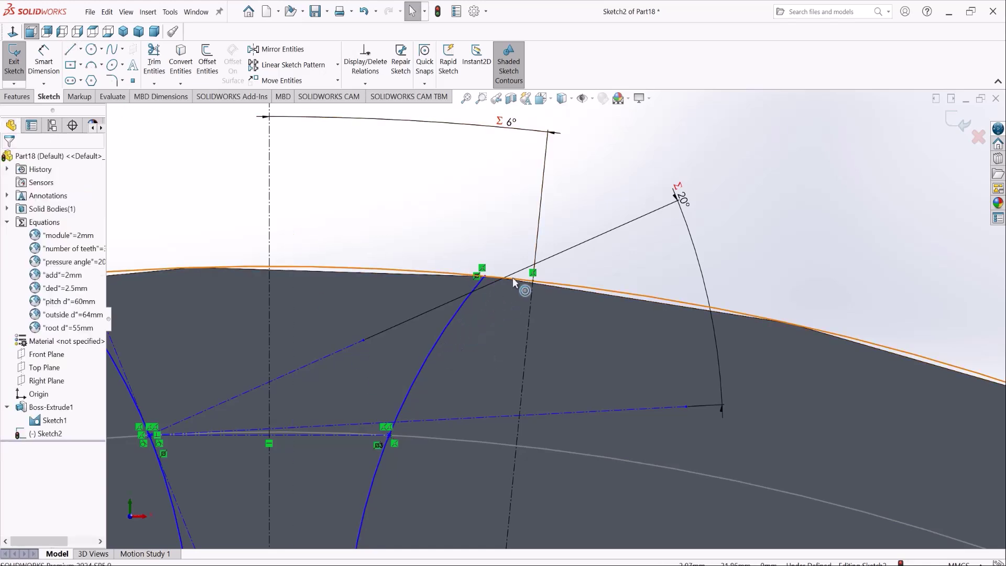
Step: Draw a construction centerline from the right tooth arc's pitch-circle point across the radial centerline to another point on the pitch circle
left_click(81, 49)
left_click(91, 62)
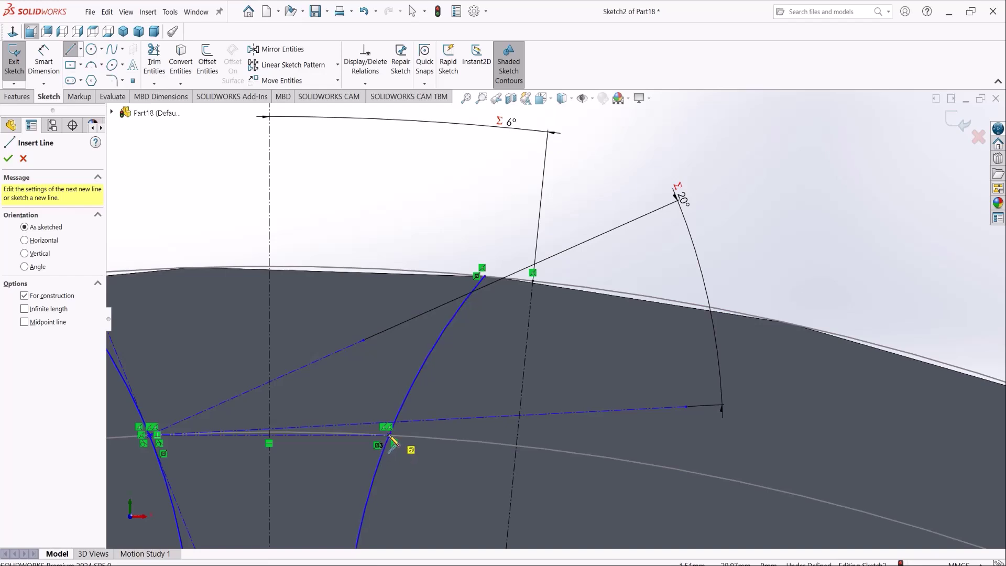
left_click(389, 435)
left_click(645, 463)
scroll(585, 466, "down", 3)
key("Escape")
Step: Make the new pitch-circle chord centerline perpendicular to the radial centerline
left_click(528, 407)
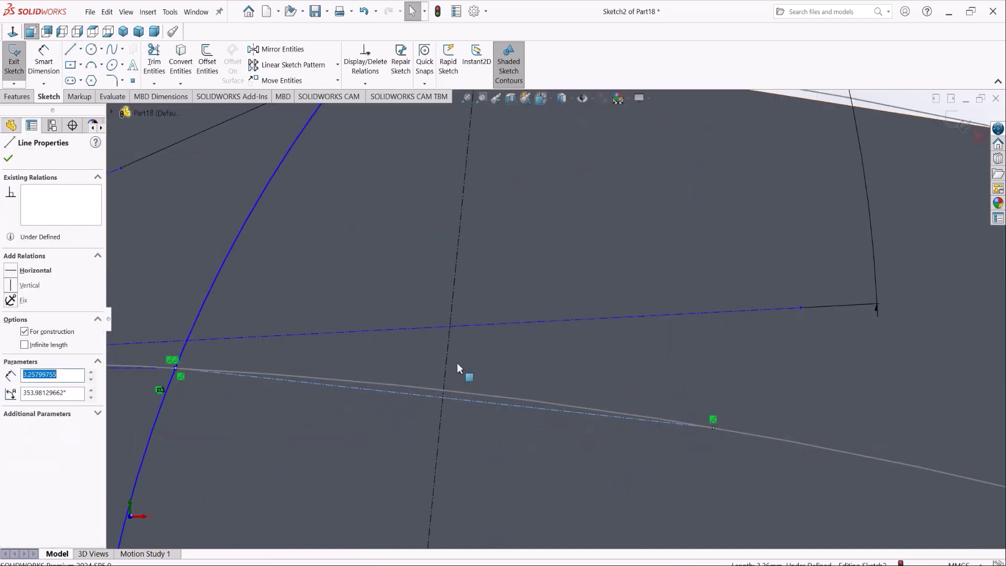
left_click(445, 359, "ctrl")
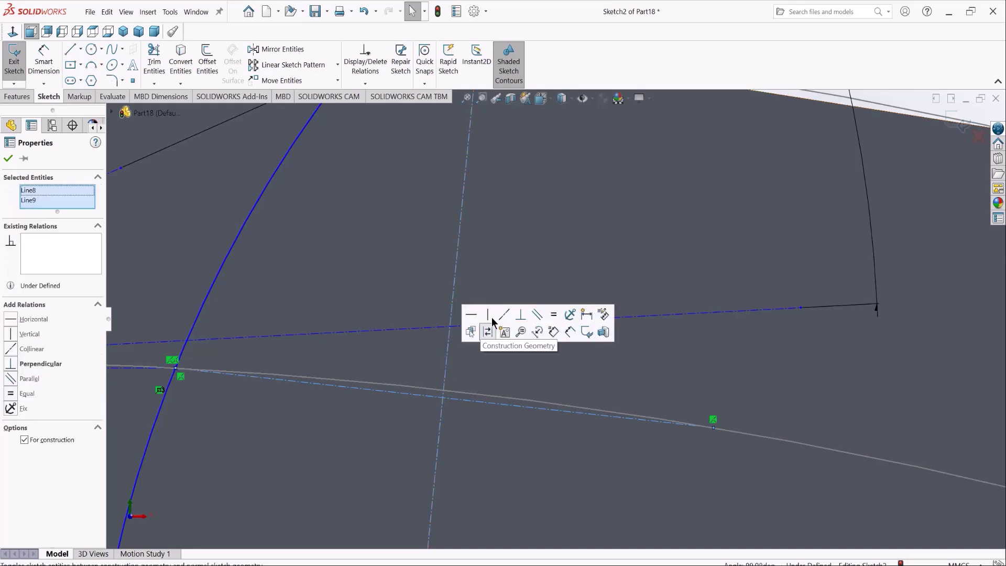
left_click(523, 315)
left_click(438, 367)
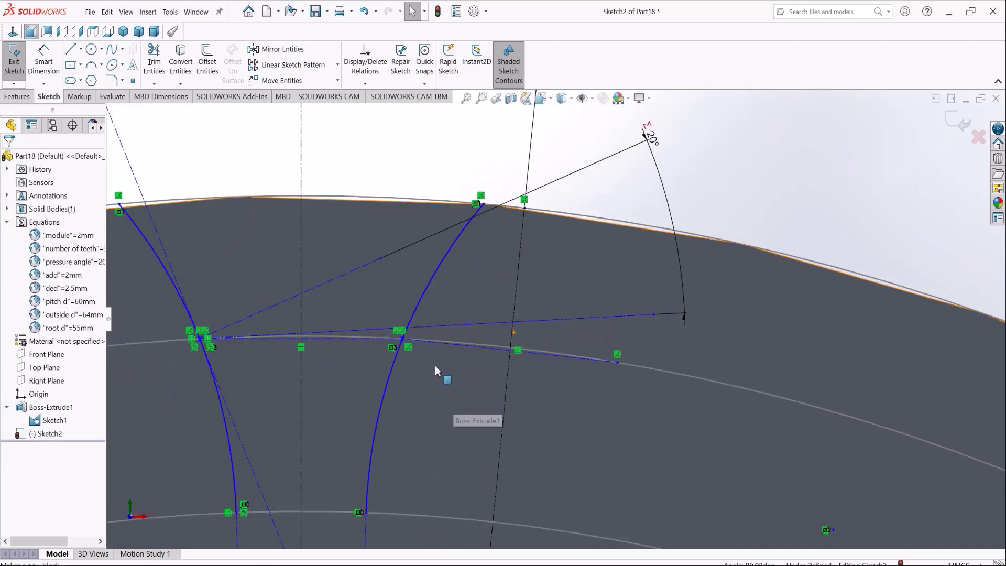
Step: Make the chord centerline equal in length to the horizontal centerline joining the two tooth arcs
left_click(545, 356)
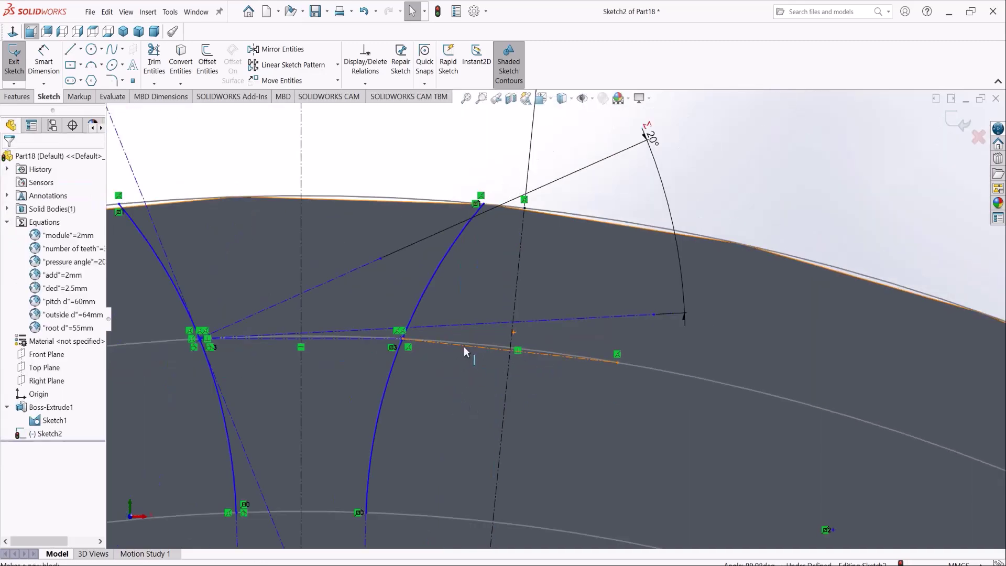
left_click(373, 336, "ctrl")
left_click(479, 294)
left_click(620, 260)
scroll(373, 364, "up", 3)
scroll(385, 338, "down", 2)
scroll(424, 335, "up", 2)
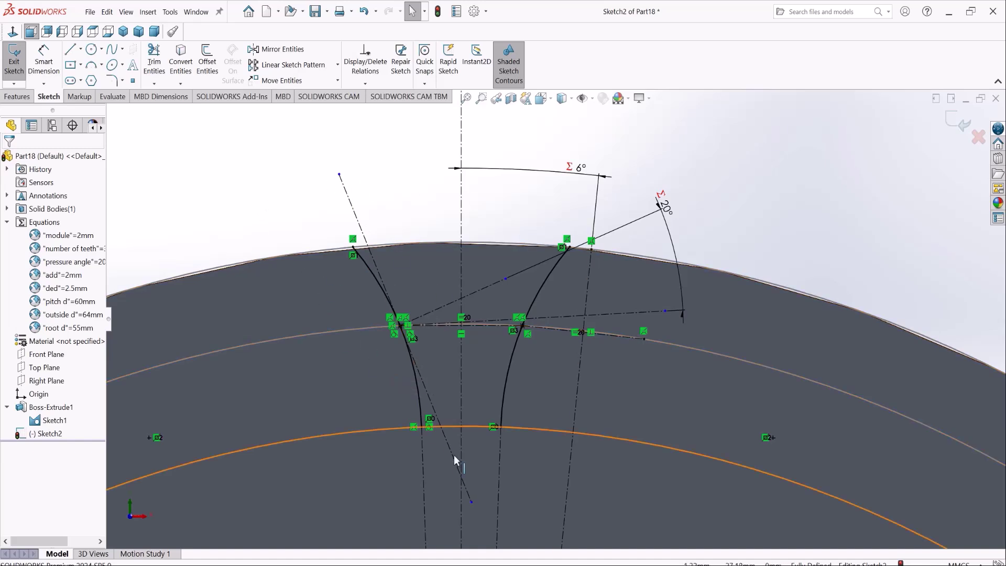
Step: Convert the outside circle and the root circle into entities of the active sketch
left_click(257, 258)
left_click(274, 440)
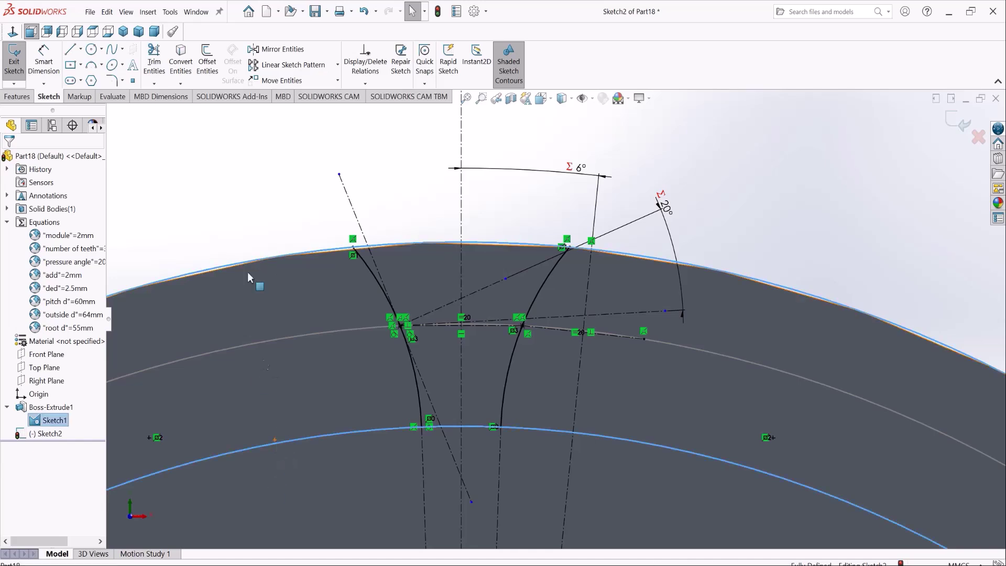
left_click(181, 62)
Step: Trim the converted outside and root circles outside the tooth arcs, leaving a closed tooth-space profile
left_click(154, 61)
left_click_drag(251, 224, 242, 458)
left_click_drag(553, 476, 560, 413)
left_click_drag(642, 459, 647, 419)
left_click_drag(689, 276, 668, 251)
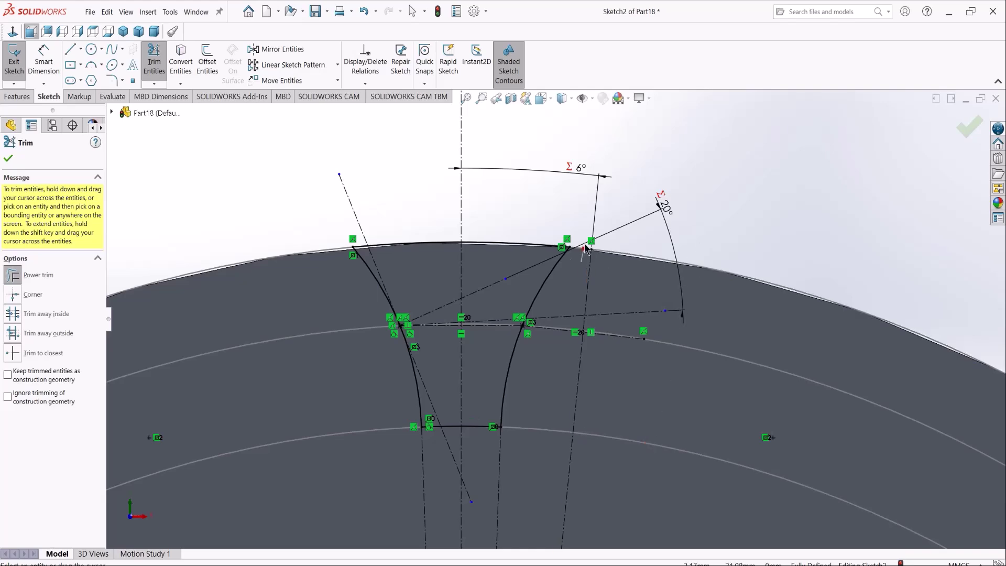
left_click_drag(585, 244, 586, 238)
key("Escape")
Step: Cut the tooth-space profile out of the disc with an Extruded Cut set to Through All
mouse_move(536, 288)
middle_mouse_down()
mouse_move(500, 296)
mouse_move(483, 316)
middle_mouse_up()
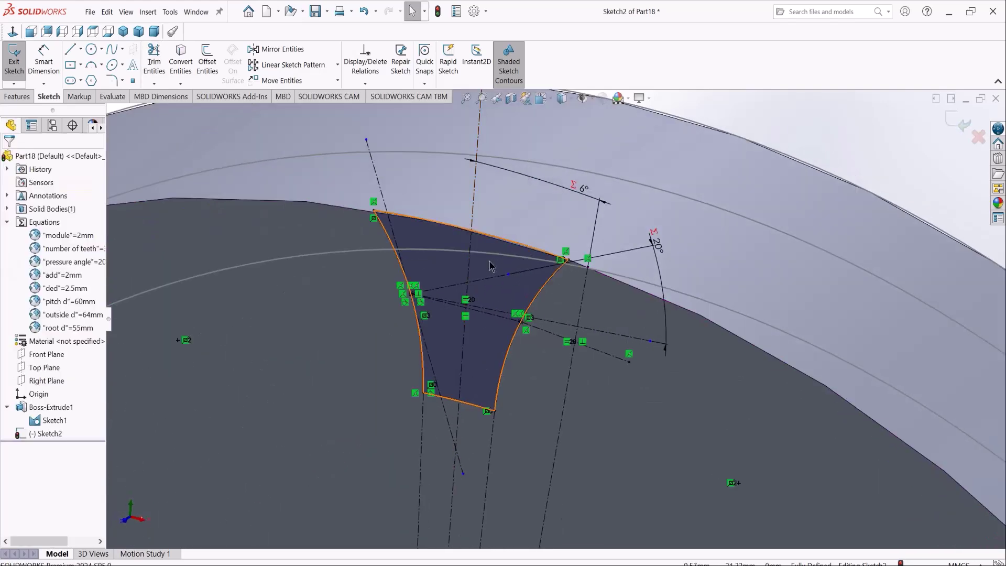
scroll(490, 275, "down", 3)
middle_click_drag(489, 275, 472, 263)
scroll(471, 263, "up", 4)
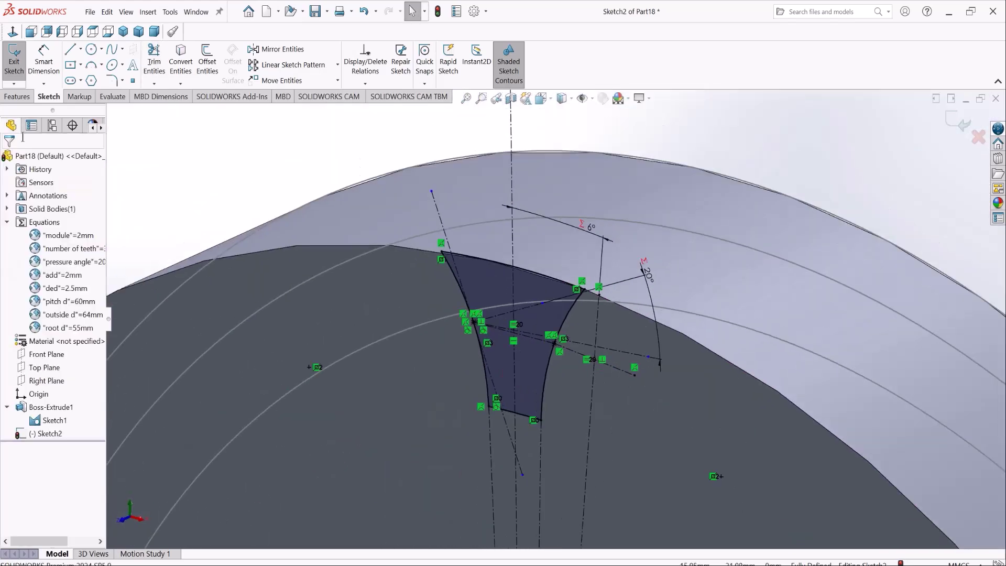
left_click(30, 98)
left_click(166, 65)
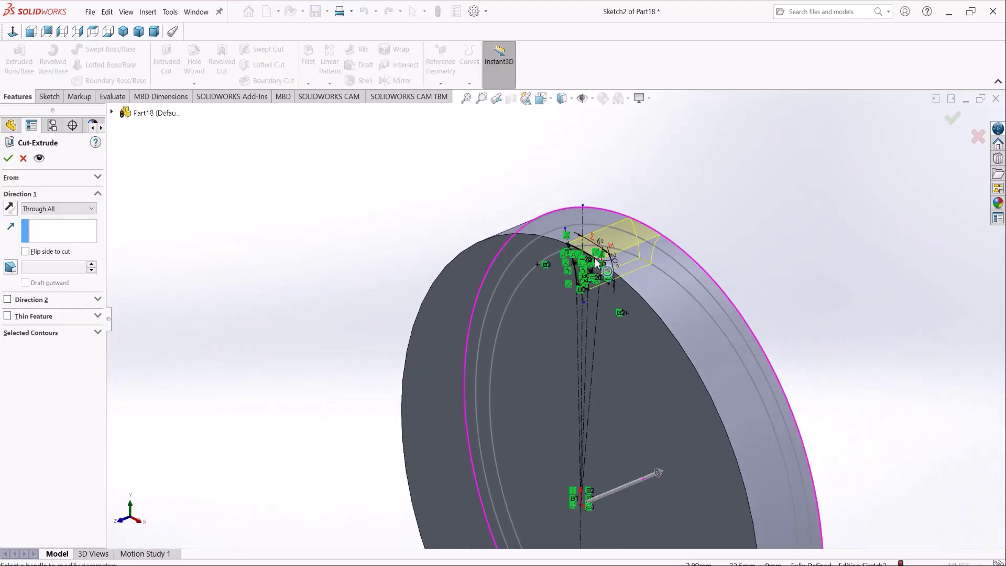
scroll(594, 255, "down", 7)
middle_click_drag(577, 290, 543, 299)
scroll(613, 334, "up", 4)
scroll(614, 333, "down", 4)
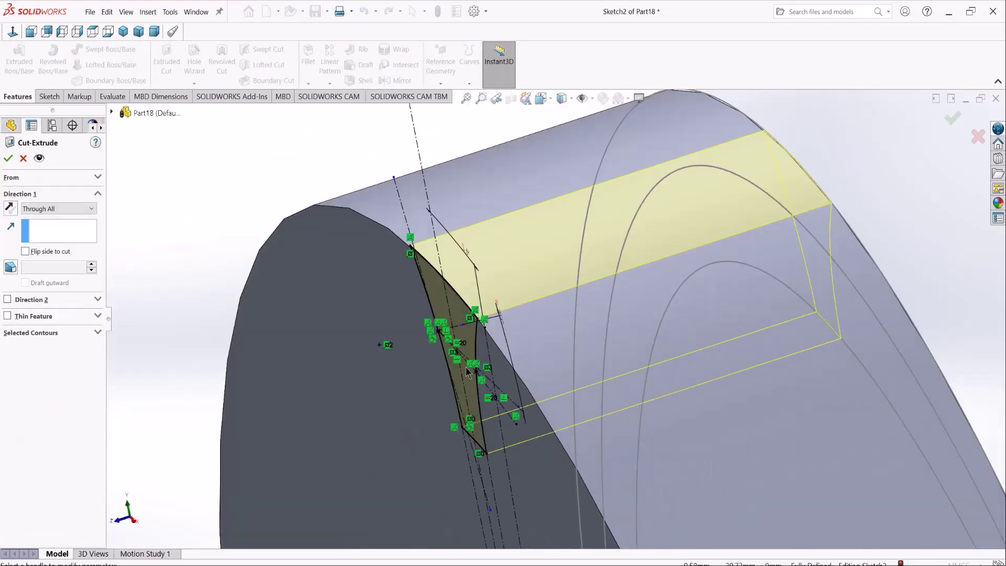
middle_click_drag(602, 336, 416, 337)
left_click(8, 158)
Step: Start a fillet on the two root edges at the bottom of the tooth slot
middle_click_drag(687, 193, 324, 264)
scroll(551, 329, "down", 3)
middle_click_drag(551, 329, 637, 333)
left_click(303, 55)
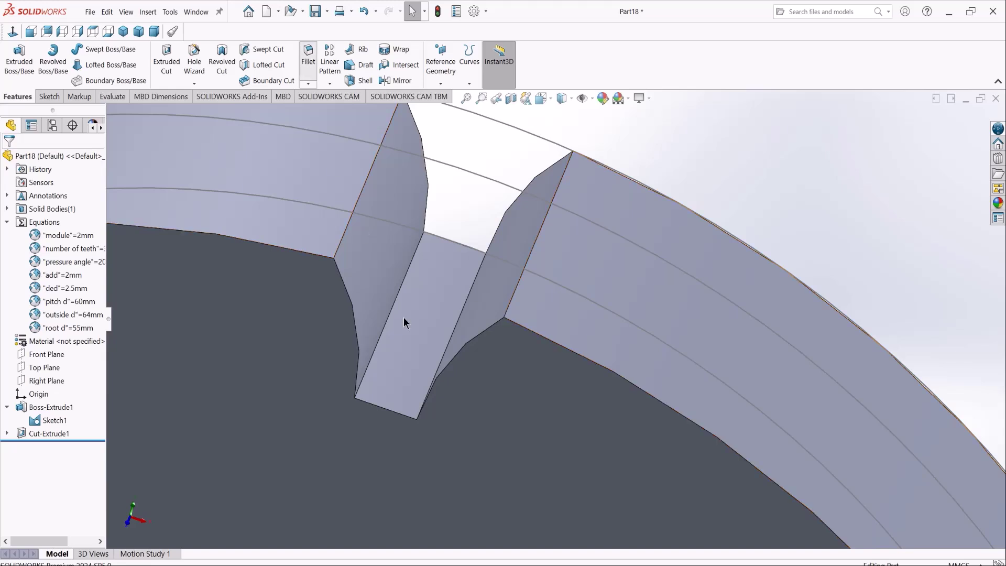
left_click(400, 302)
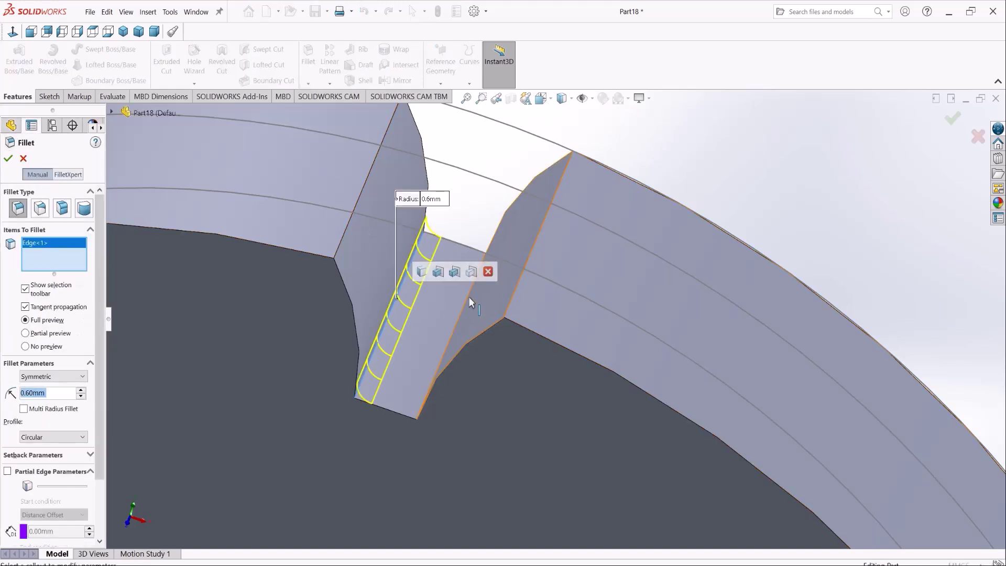
left_click(470, 302)
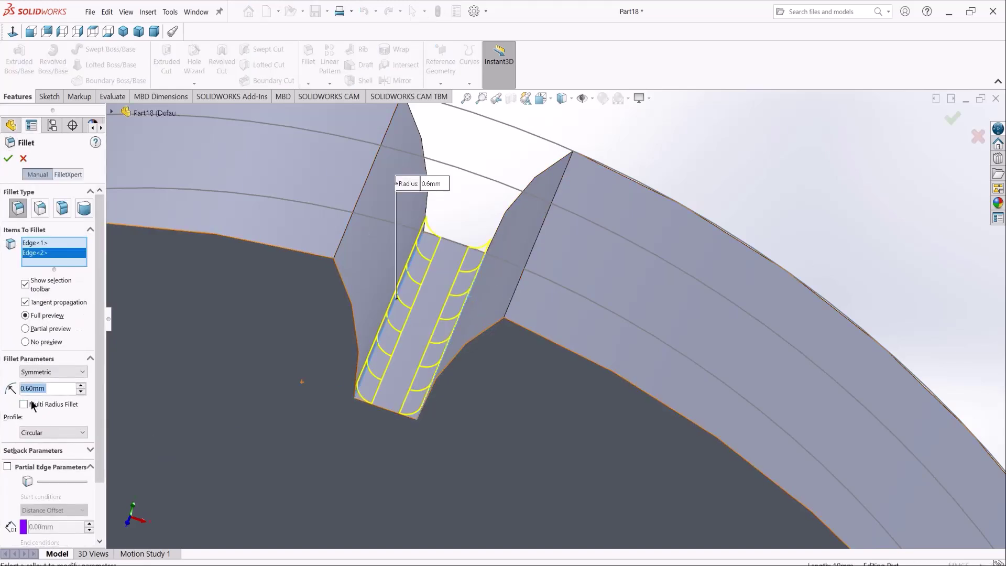
Step: Set the root fillet's radius with the equation =0.3*"module"
type("0.3")
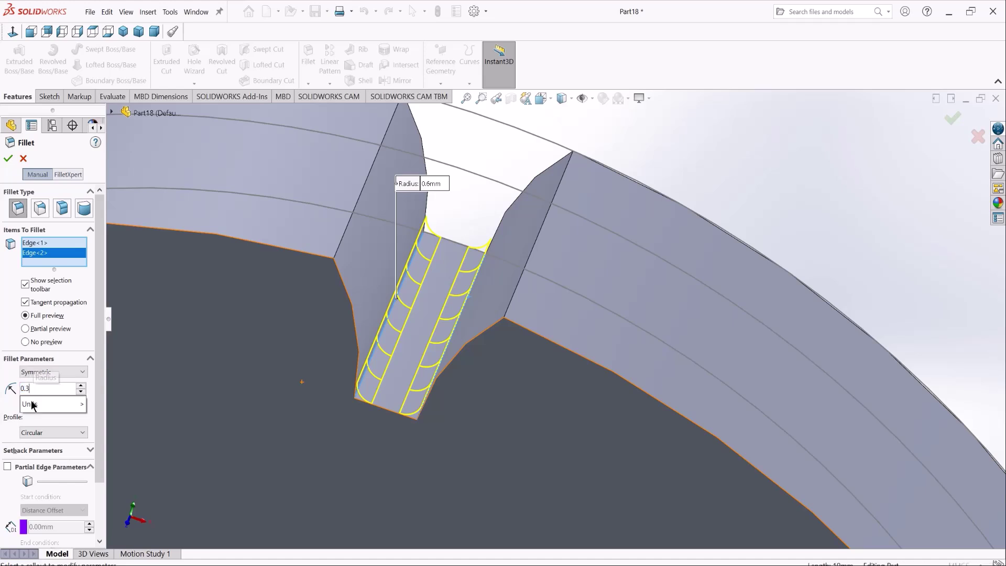
key("BackSpace")
key("BackSpace")
key("BackSpace")
type("=9,")
key("BackSpace")
key("BackSpace")
type("0")
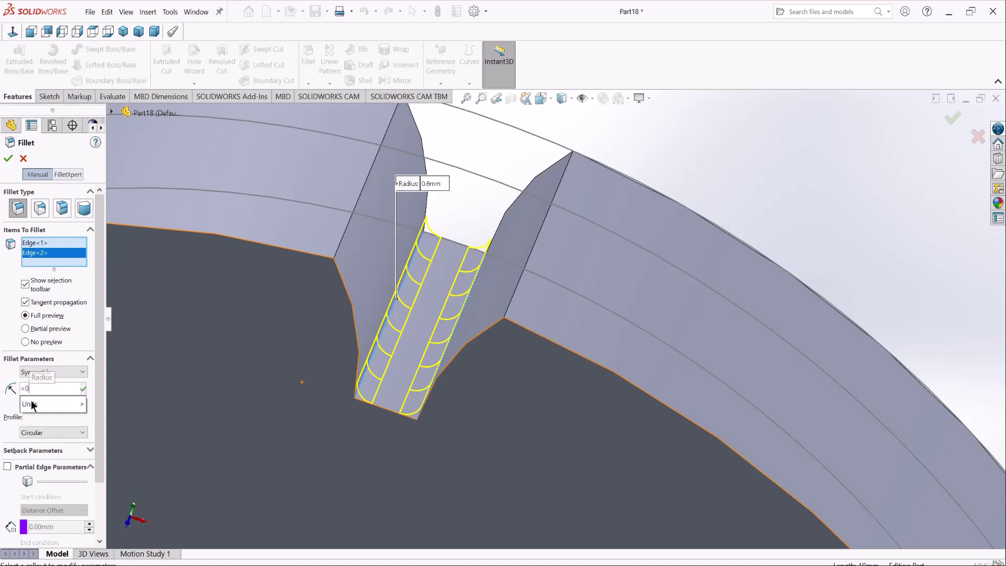
type(".3*")
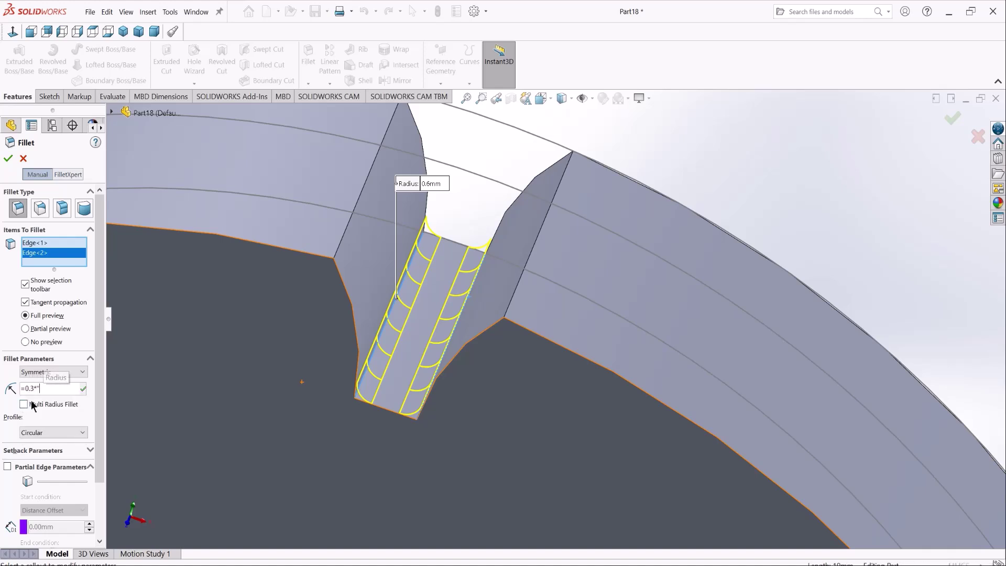
type("\"module\"")
key("Return")
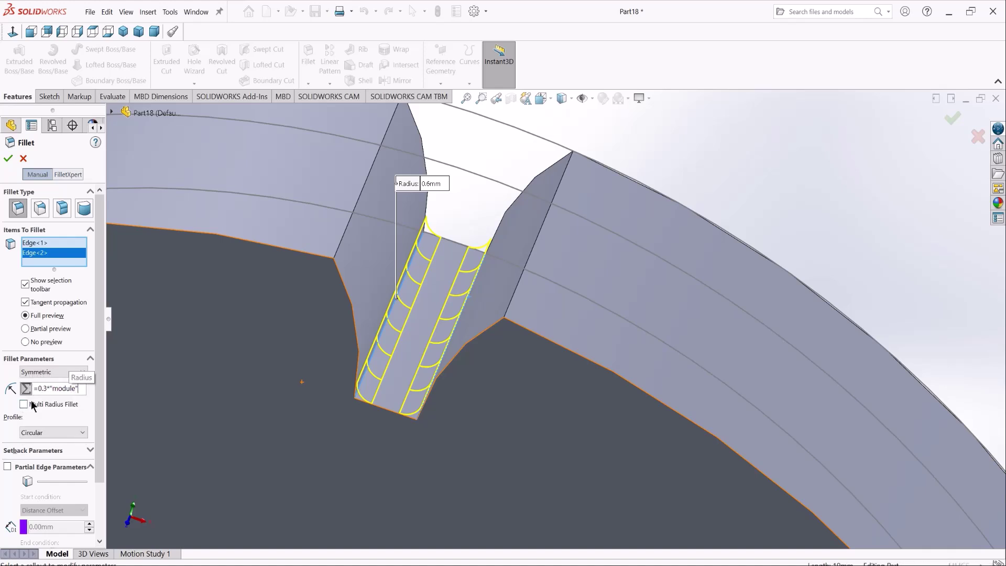
Step: Apply the root fillets at the bottom of the tooth slot and leave the Fillet command
key("Return")
scroll(470, 331, "up", 2)
key("Escape")
Step: Start a distance-angle chamfer on the front and back outer circular edges of the gear disc
left_click(305, 84)
left_click(308, 110)
left_click(317, 260)
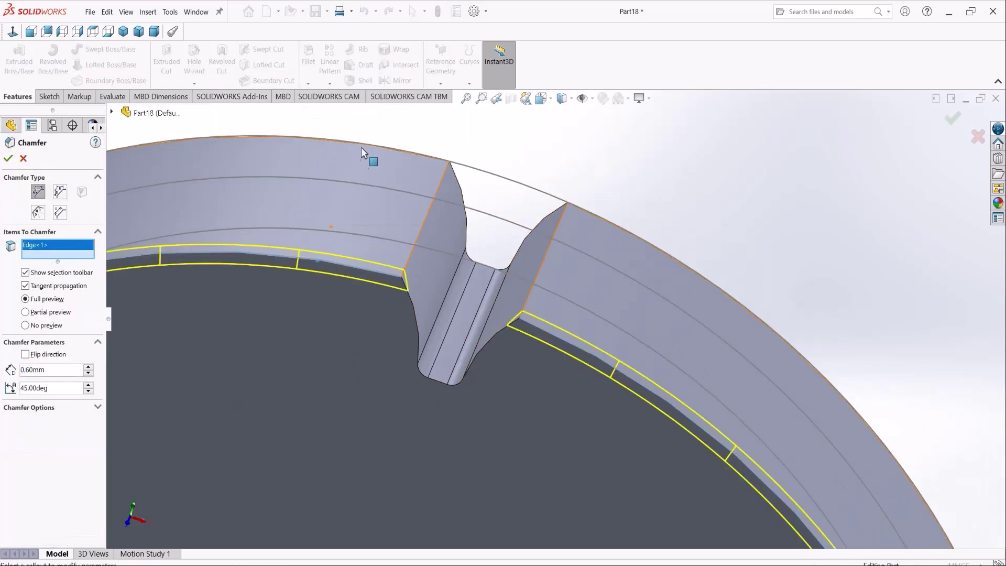
left_click(364, 146)
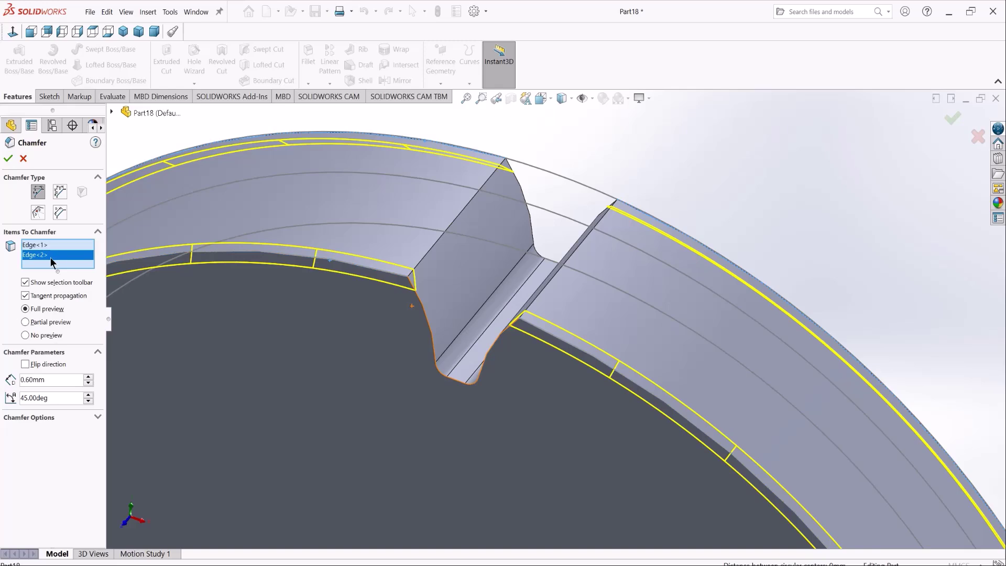
Step: Set the chamfer's distance with the equation ="module"*0.3 and create the chamfer
double_click(61, 382)
type("=")
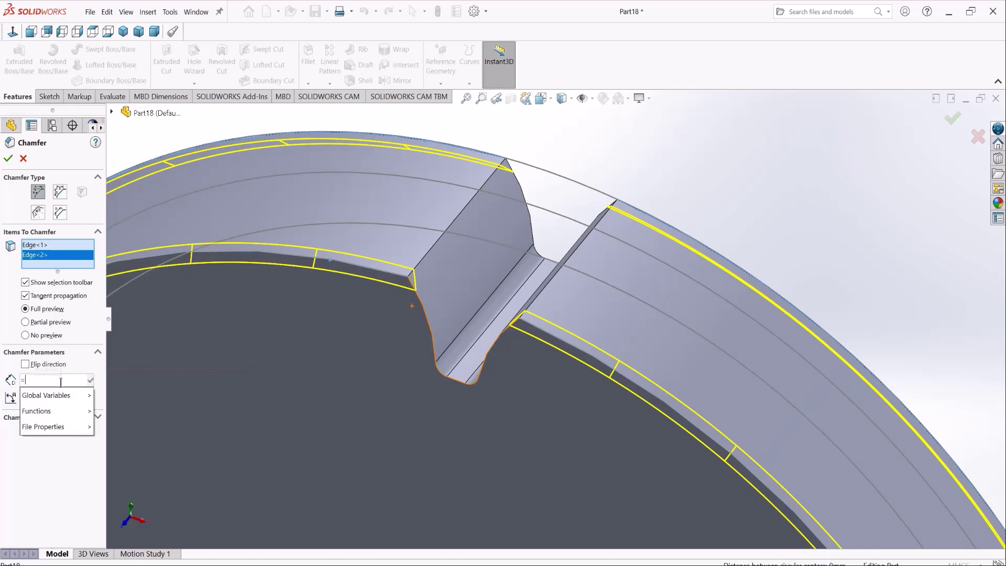
key("Return")
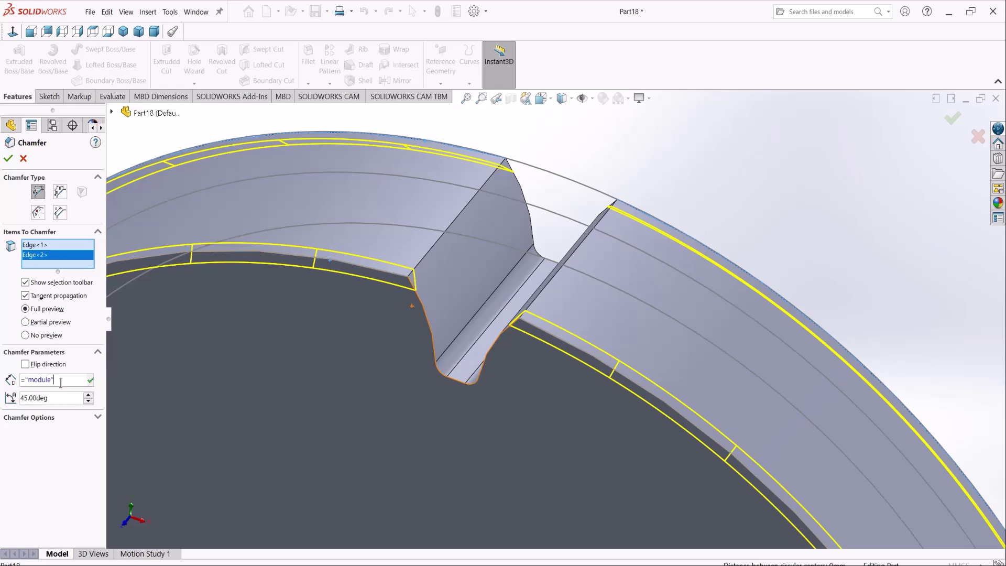
type("*0.3")
key("Return")
key("Return")
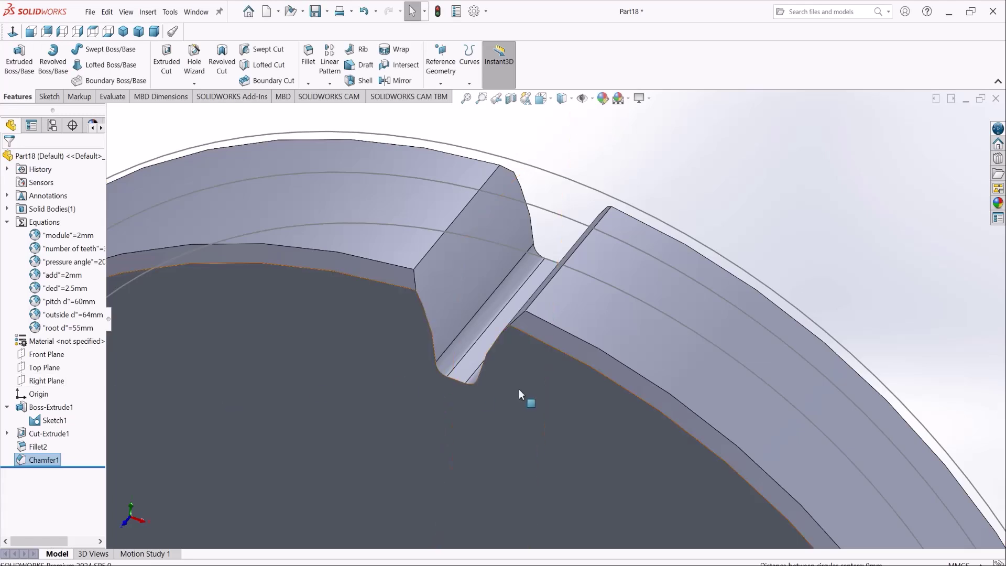
Step: Start a circular pattern with the tooth-space cut and its root fillet as the features to repeat
scroll(552, 320, "up", 5)
scroll(607, 235, "down", 2)
left_click(329, 84)
left_click(333, 109)
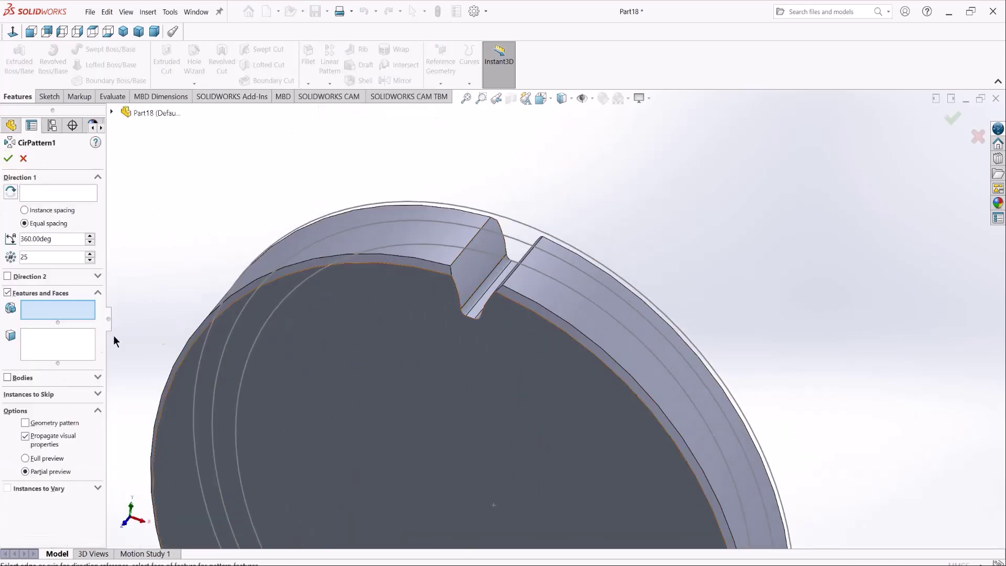
left_click(472, 276)
scroll(471, 297, "down", 3)
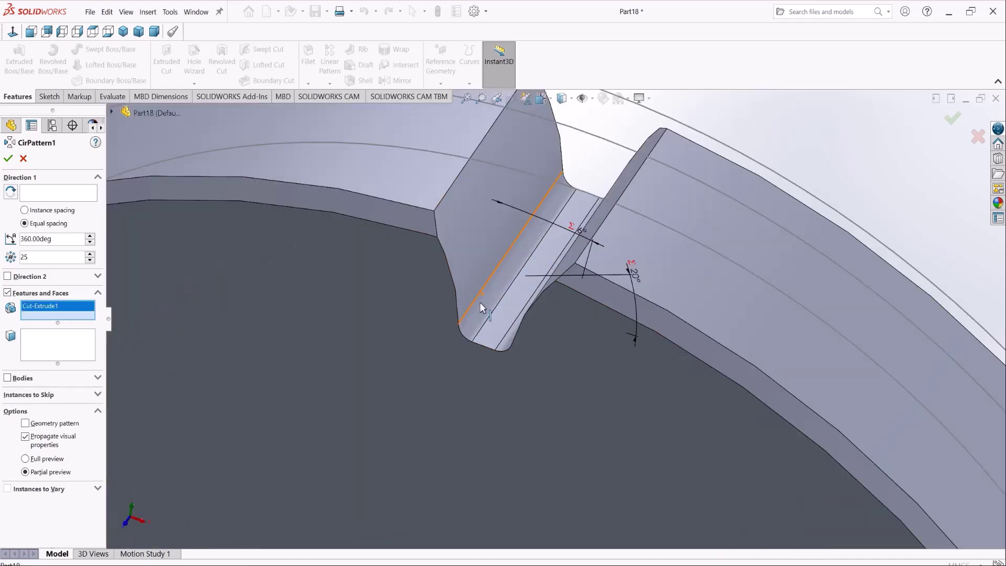
left_click(489, 289)
middle_click_drag(490, 289, 517, 354)
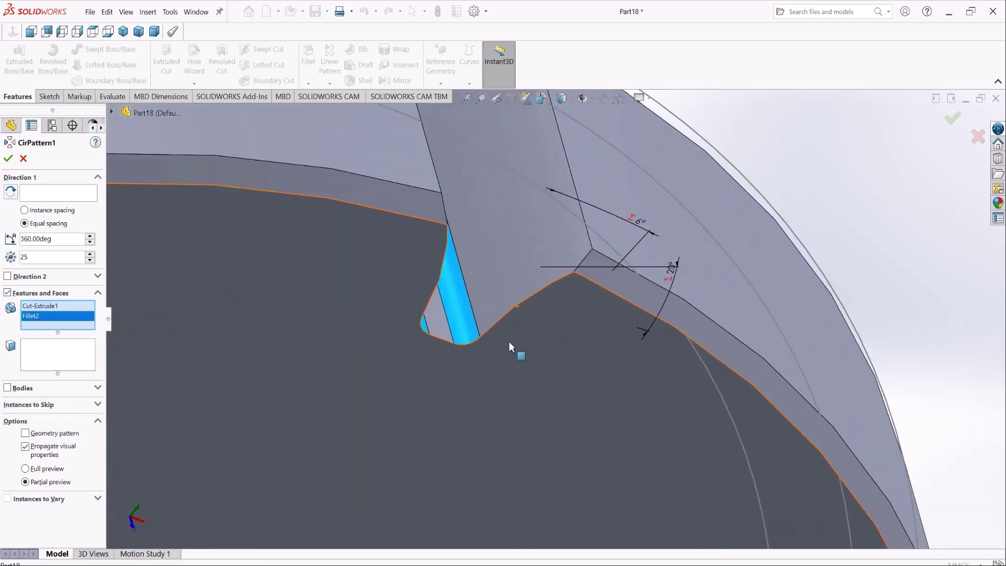
middle_click_drag(463, 325, 425, 330)
Step: Use the disc's outer cylindrical face as the circular pattern's direction reference
left_click(58, 194)
scroll(321, 298, "up", 5)
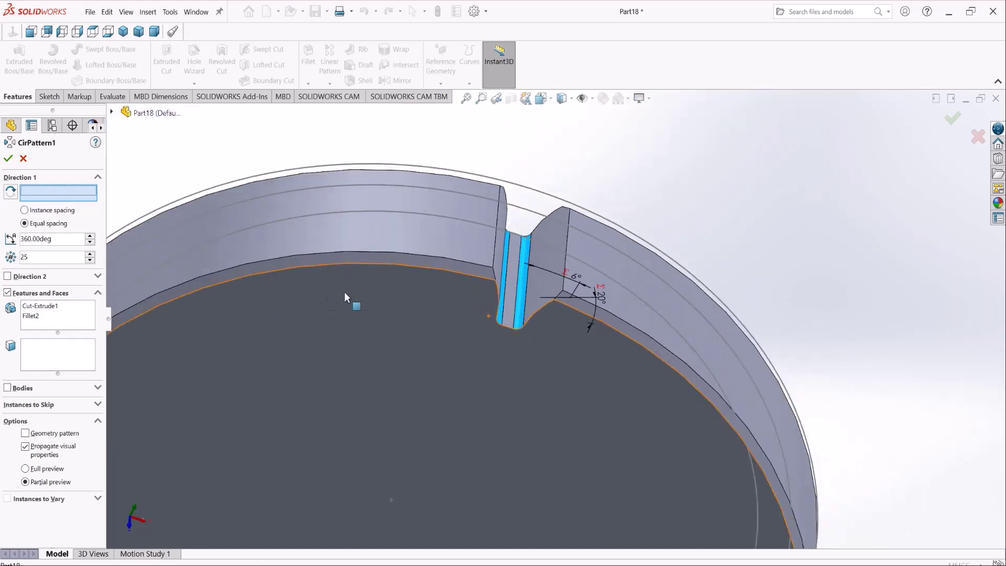
scroll(321, 296, "up", 3)
middle_click_drag(545, 382, 611, 328)
left_click(621, 320)
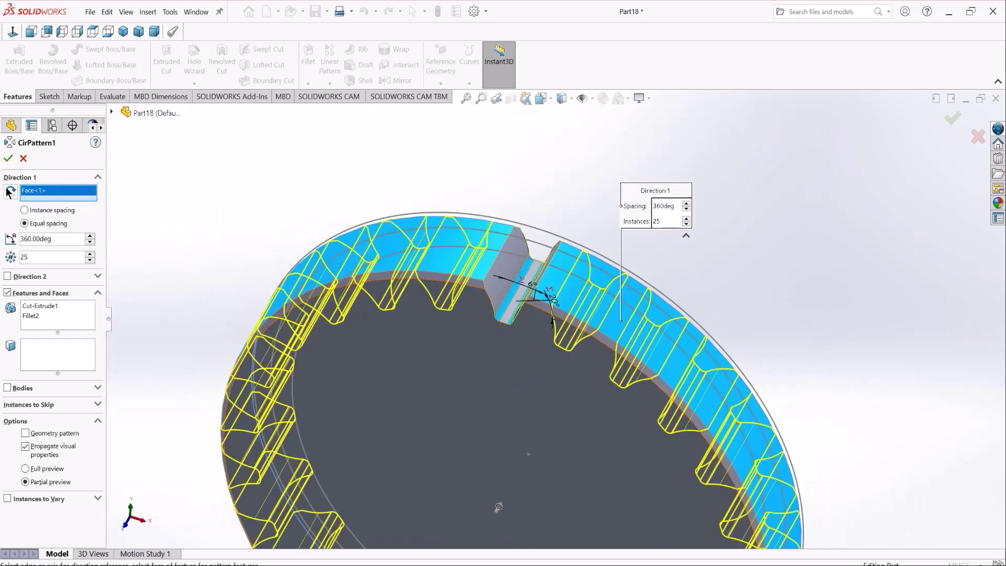
Step: Link the pattern's instance count to the "number of teeth" global variable and create the equally spaced 360-degree pattern
double_click(33, 257)
type("=")
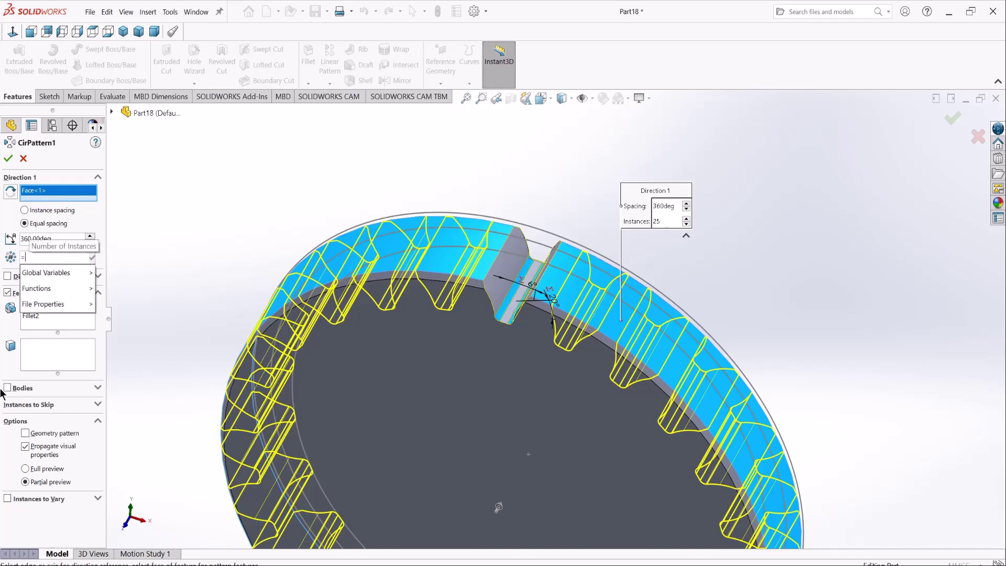
key("Down")
key("Right")
key("Down")
key("Return")
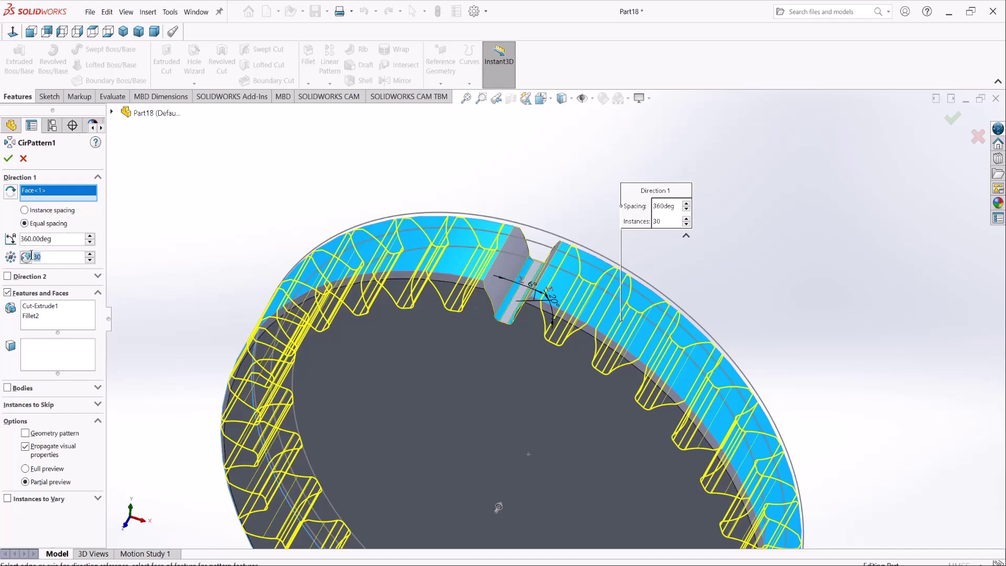
left_click(8, 159)
Step: Set the "number of teeth" global variable to 50, apply the equations and inspect the rebuilt gear teeth
middle_click_drag(433, 317, 596, 318)
middle_click_drag(479, 315, 531, 306)
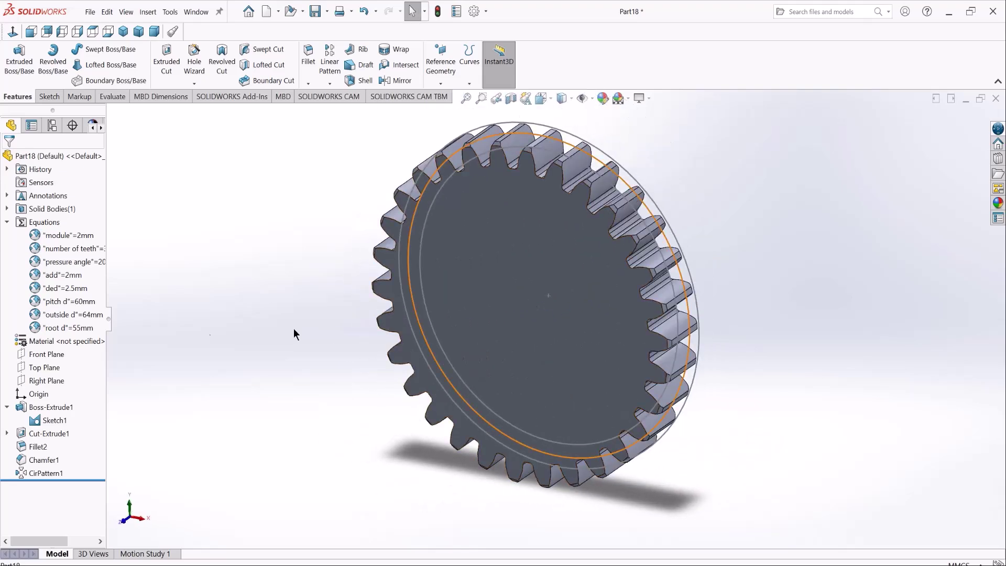
left_click(66, 249)
right_click(67, 252)
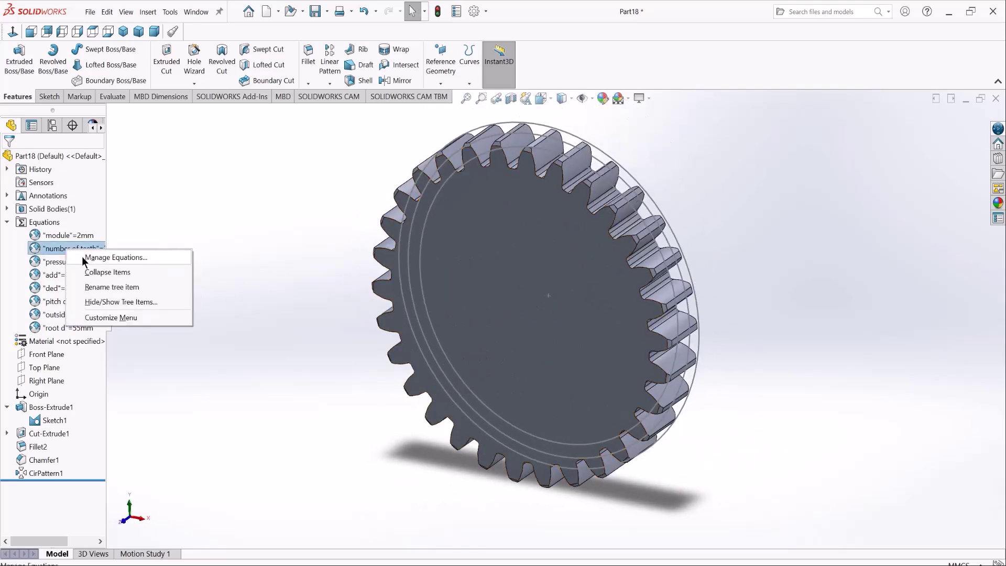
left_click(84, 259)
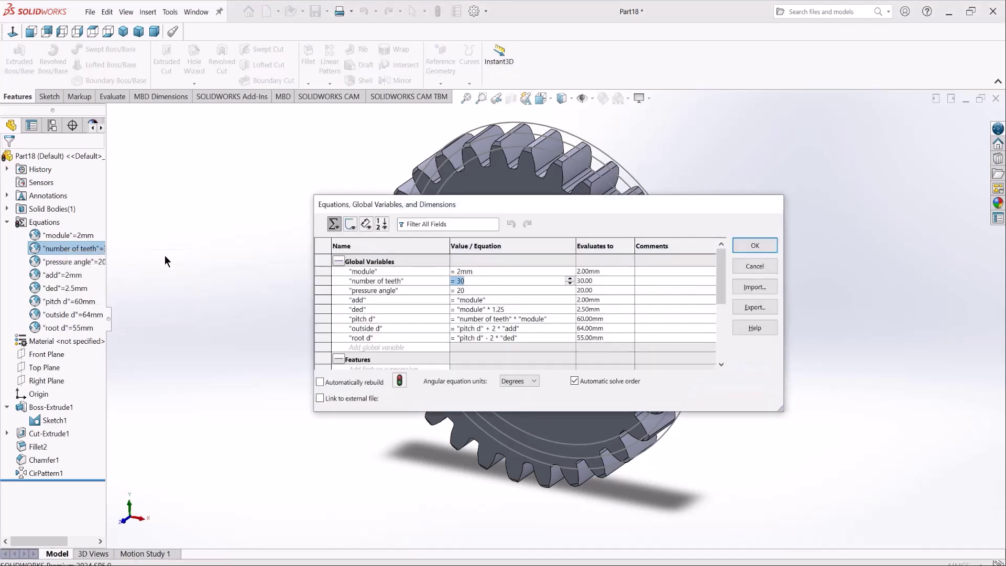
double_click(464, 282)
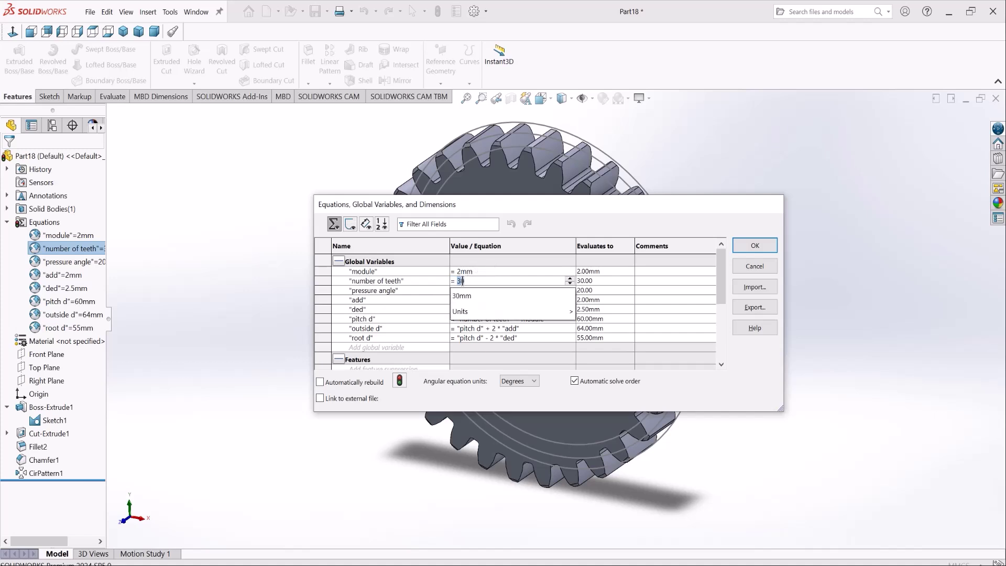
type("50")
key("Tab")
left_click(764, 250)
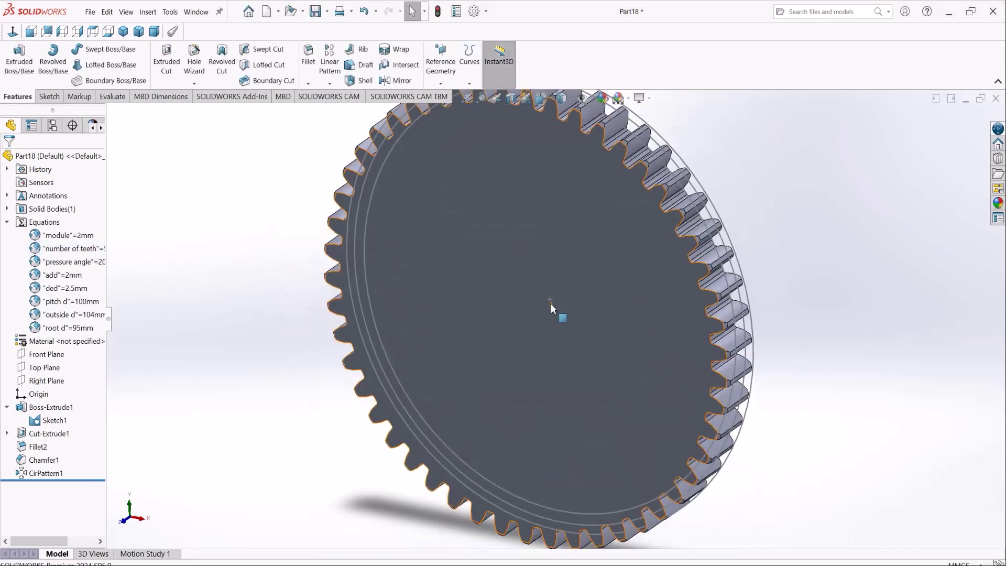
middle_click_drag(550, 302, 394, 391)
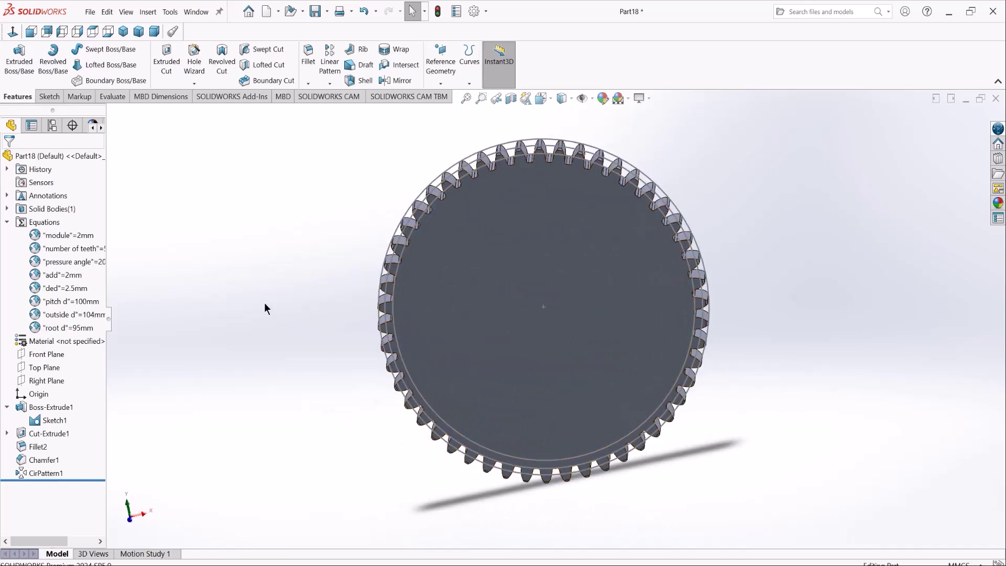
scroll(409, 260, "down", 4)
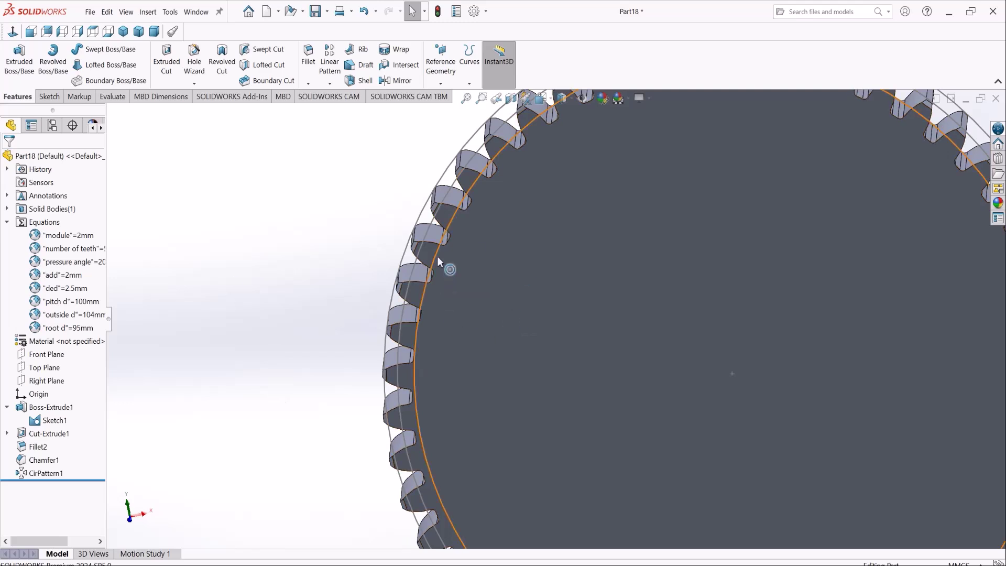
scroll(379, 380, "up", 5)
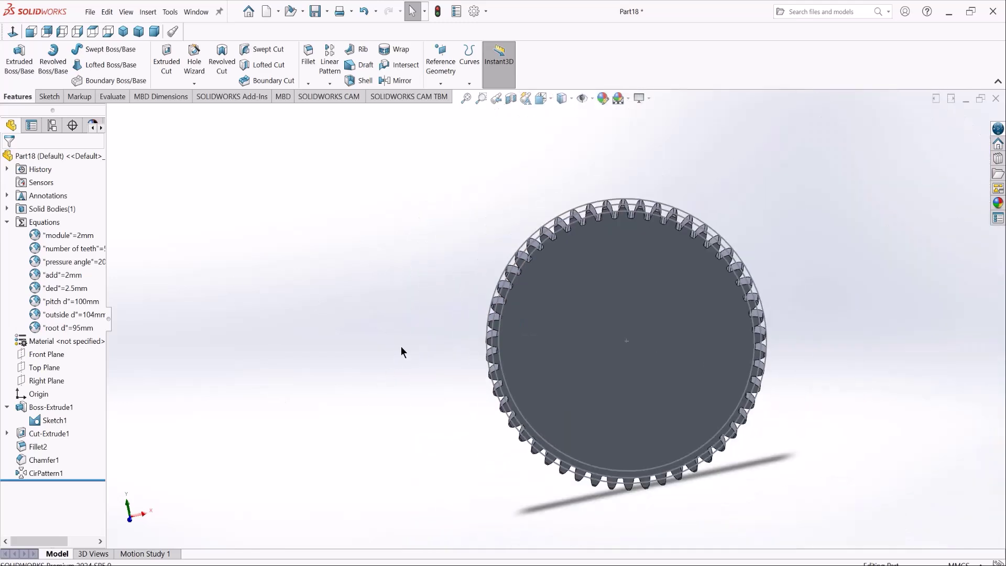